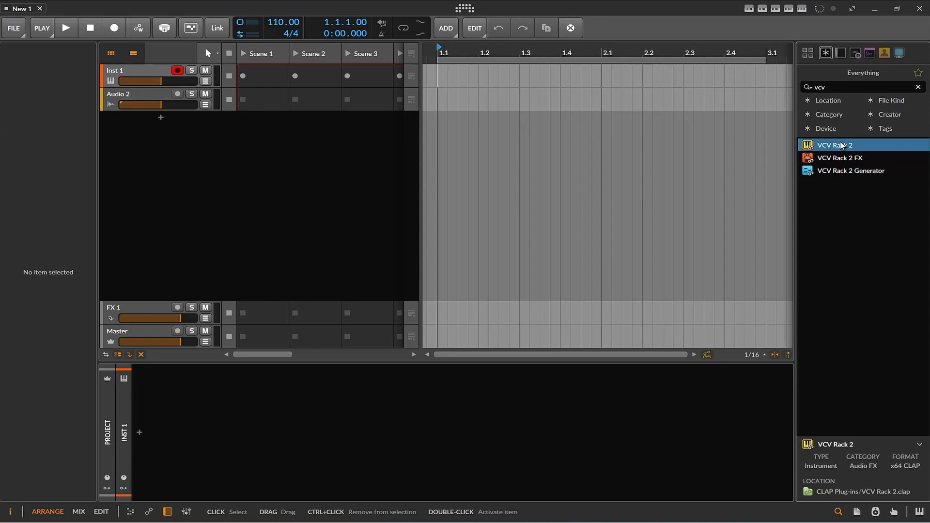
Step: Insert the VCV Rack 2 instrument on the Inst 1 track and move its Audio module away from MIDI-CV
{"action": "mouse_move", "coordinate": [842, 145]}
{"action": "left_mouse_down"}
{"action": "mouse_move", "coordinate": [203, 480]}
{"action": "mouse_move", "coordinate": [204, 470]}
{"action": "left_mouse_up"}
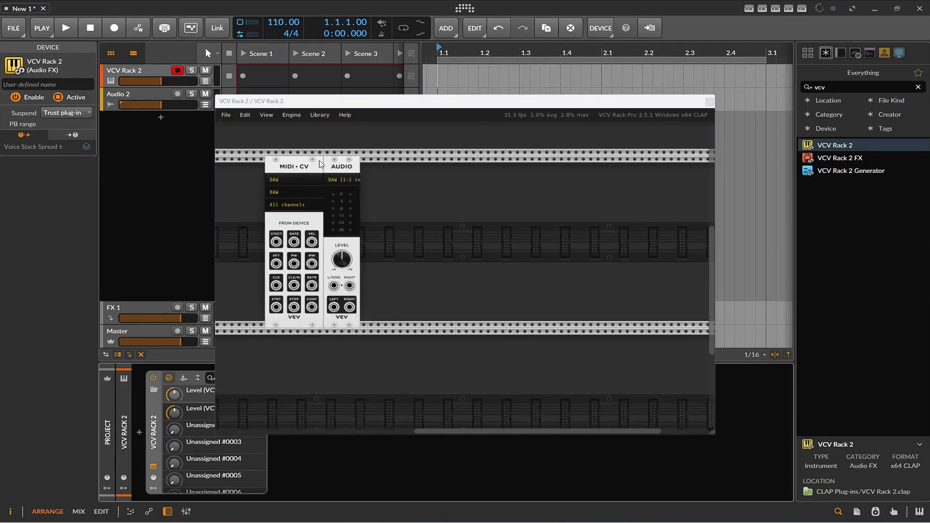
{"action": "left_click_drag", "start_coordinate": [351, 171], "coordinate": [534, 170]}
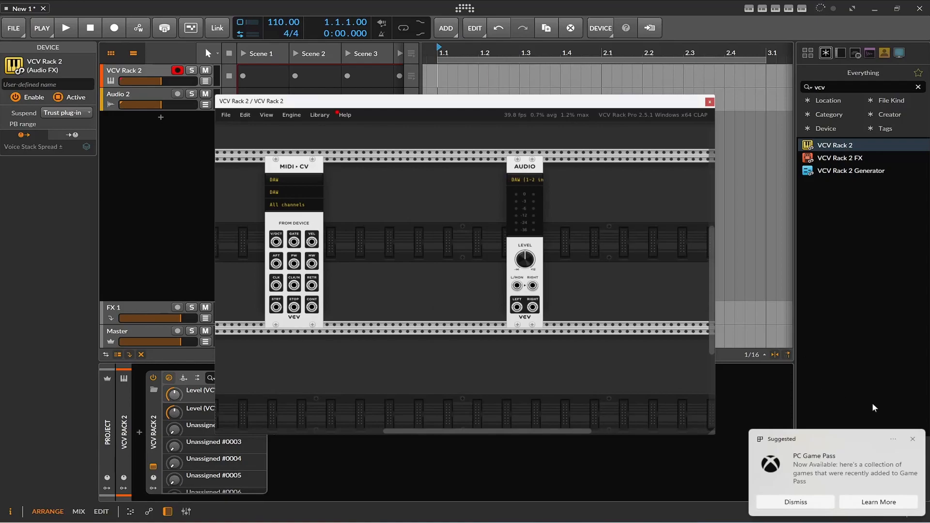
{"action": "left_click", "coordinate": [913, 439]}
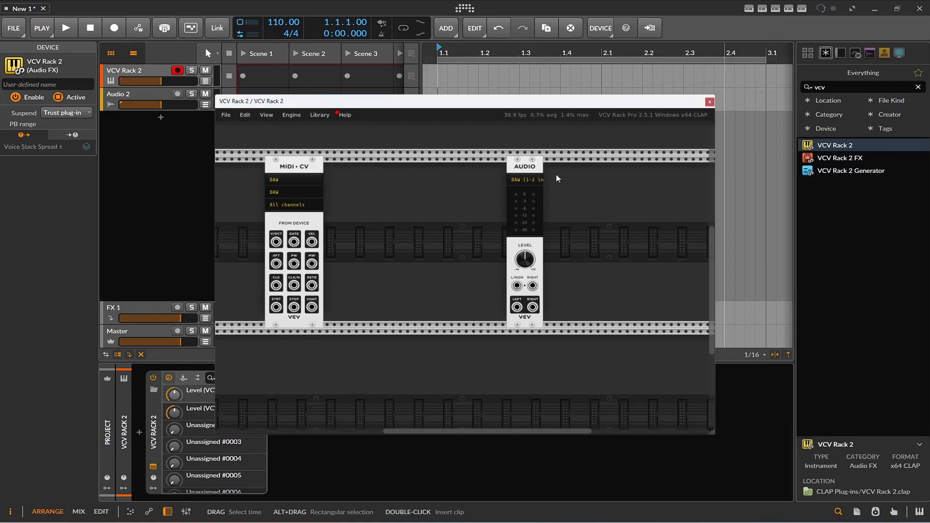
{"action": "left_click", "coordinate": [528, 186]}
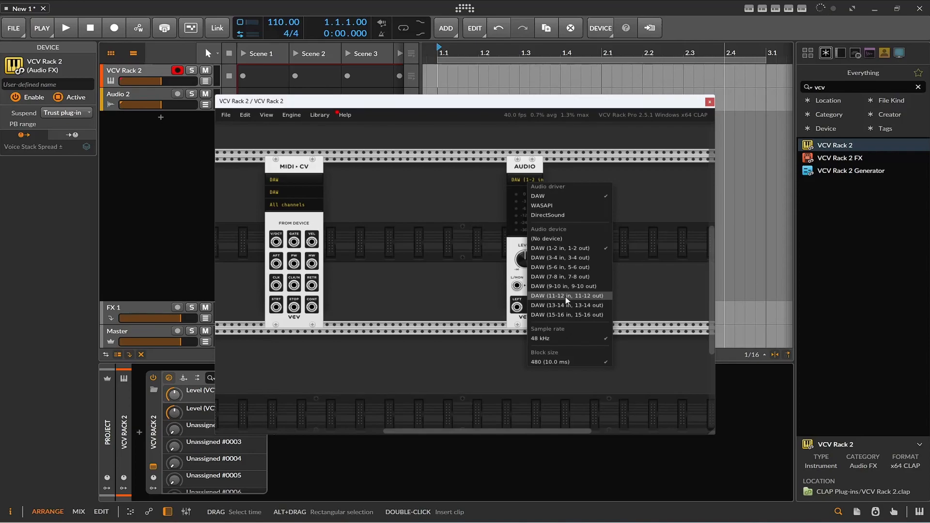
{"action": "left_click", "coordinate": [440, 264]}
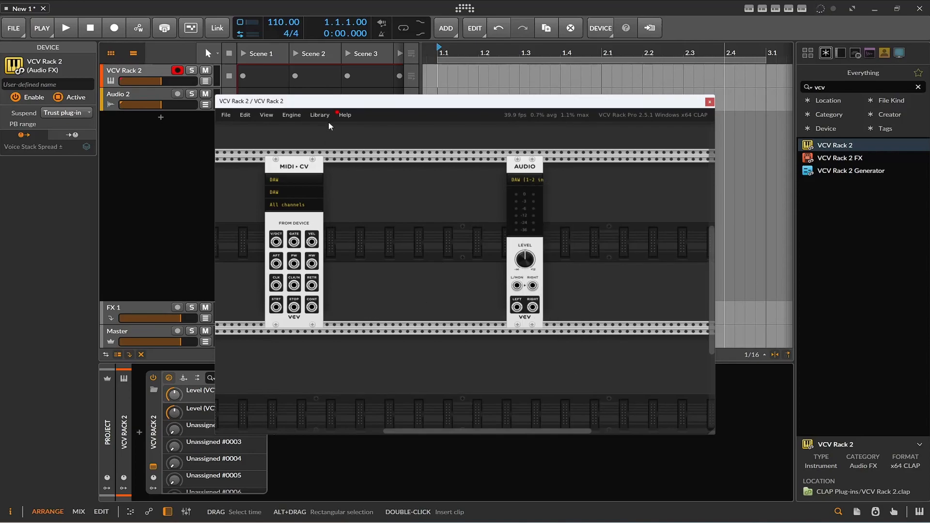
Step: Move the rack window clear of the device chain and add the missing output chains to VCV Rack 2
{"action": "left_click_drag", "start_coordinate": [324, 103], "coordinate": [351, 27]}
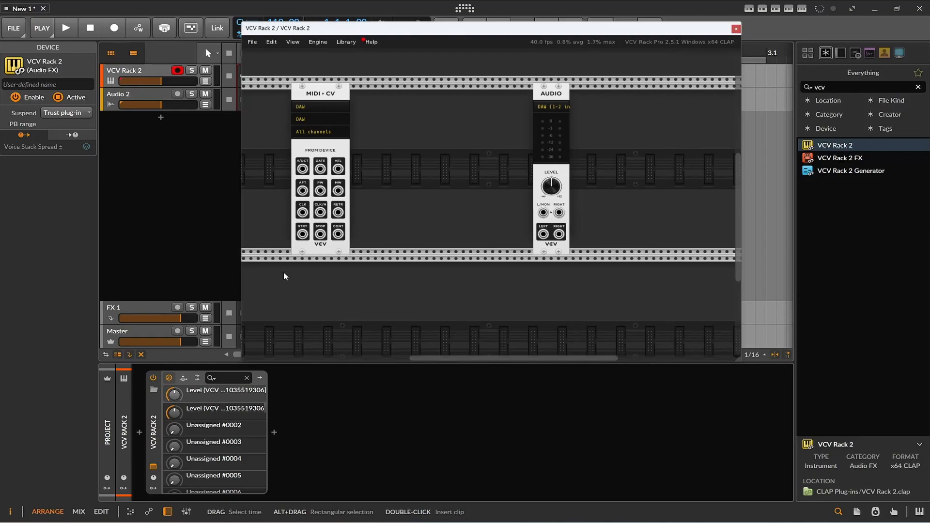
{"action": "left_click", "coordinate": [189, 381]}
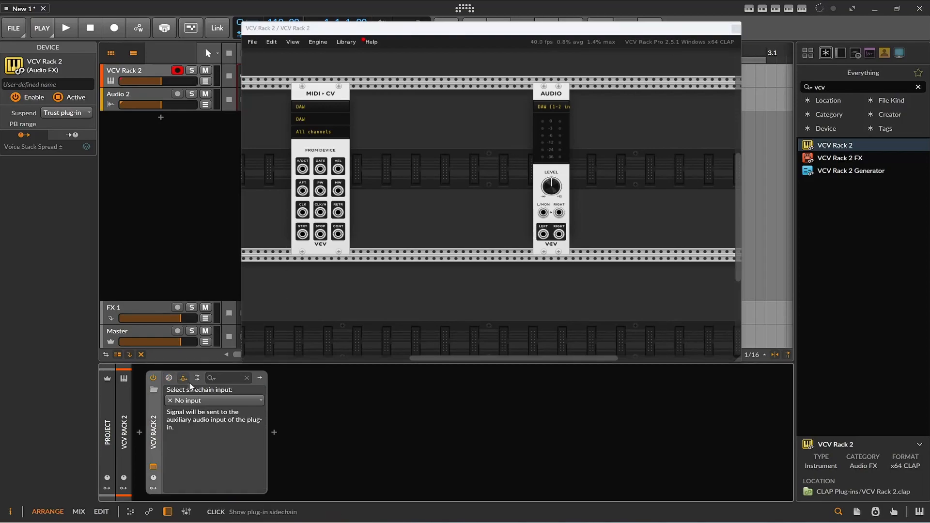
{"action": "left_click", "coordinate": [196, 379]}
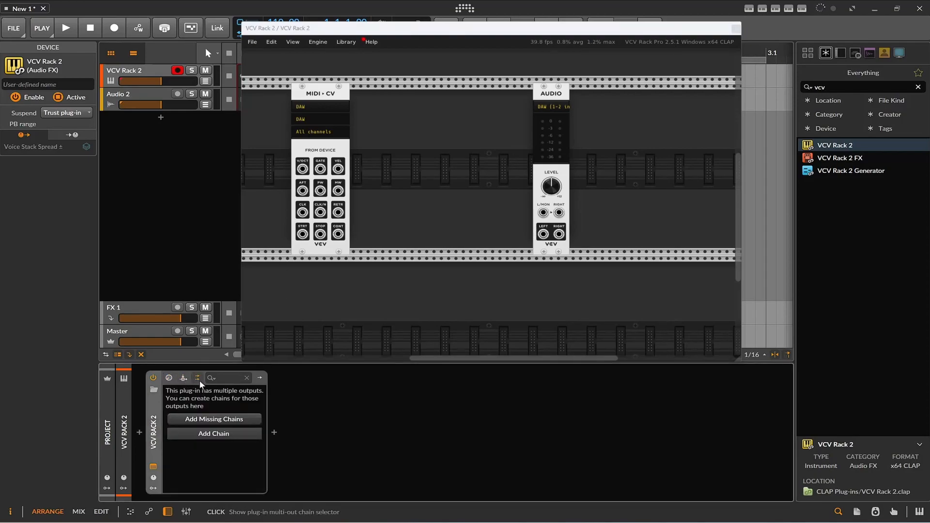
{"action": "left_click", "coordinate": [205, 419]}
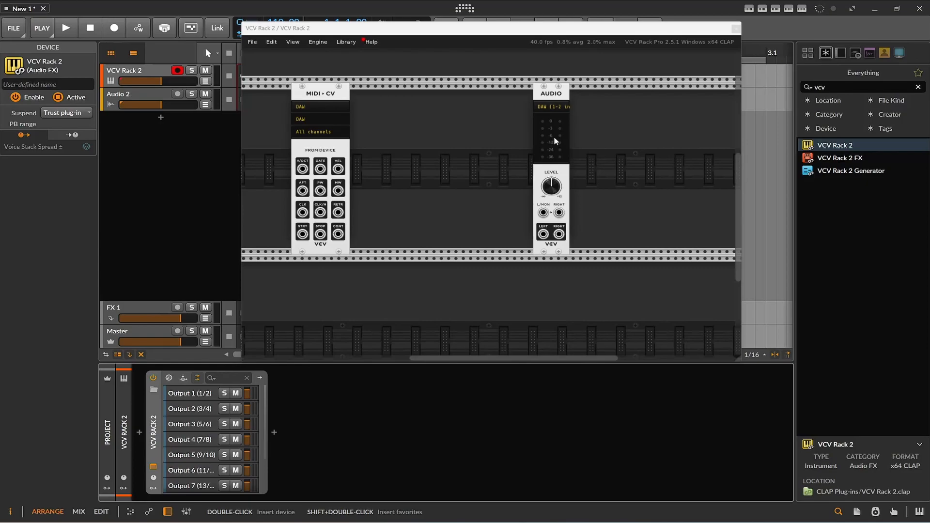
Step: Duplicate the Audio module and space the two Audio modules apart on the same rack row
{"action": "left_click_drag", "start_coordinate": [550, 95], "coordinate": [615, 95]}
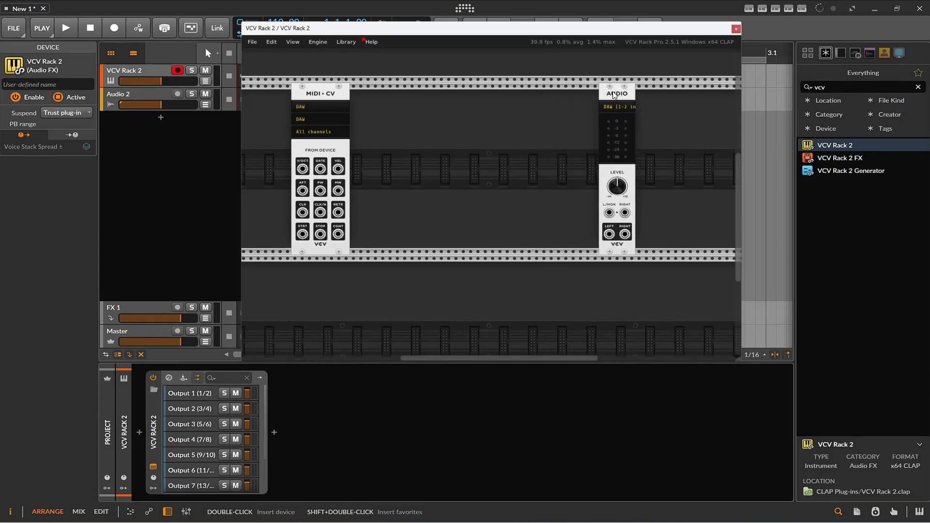
{"action": "right_click", "coordinate": [615, 92]}
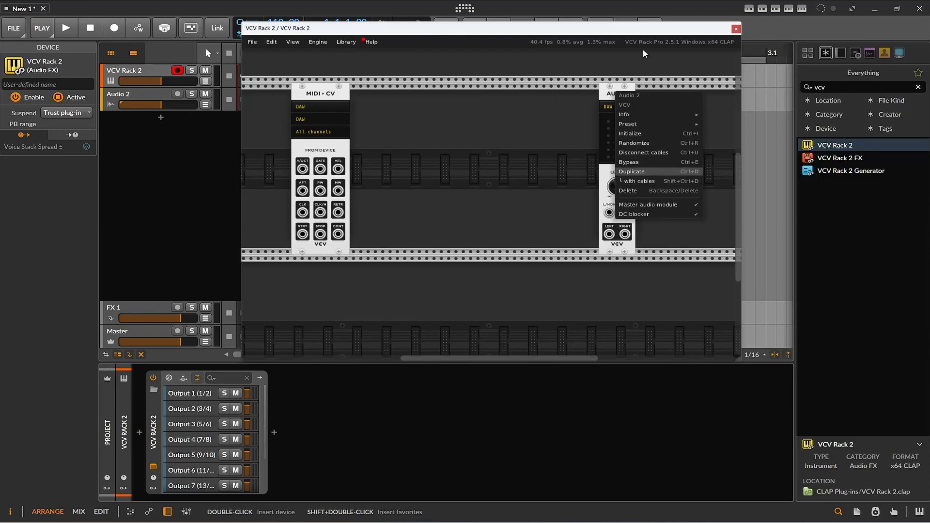
{"action": "left_click", "coordinate": [640, 172]}
{"action": "left_click_drag", "start_coordinate": [620, 93], "coordinate": [582, 94]}
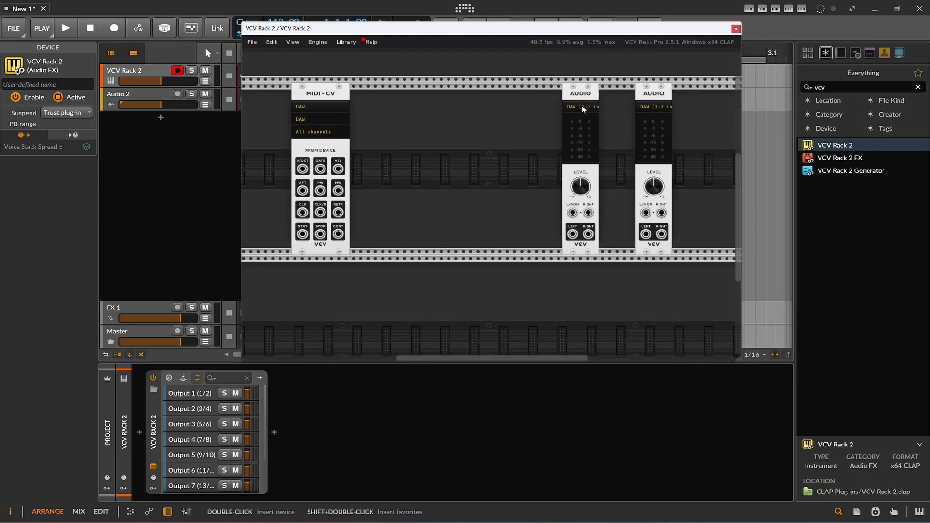
Step: Set the audio device of the Audio module farther from MIDI-CV to DAW (3-4 in, 3-4 out)
{"action": "left_click", "coordinate": [581, 106]}
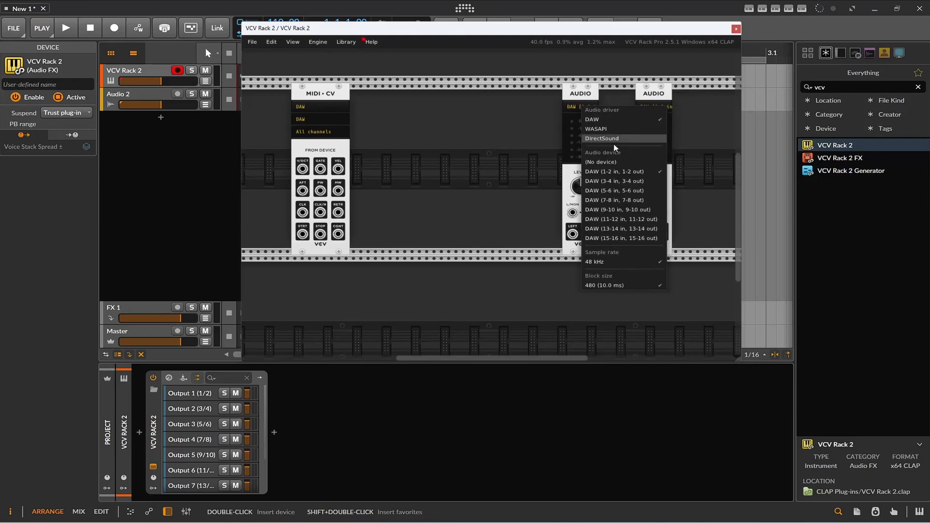
{"action": "left_click", "coordinate": [660, 106]}
{"action": "left_click", "coordinate": [661, 108]}
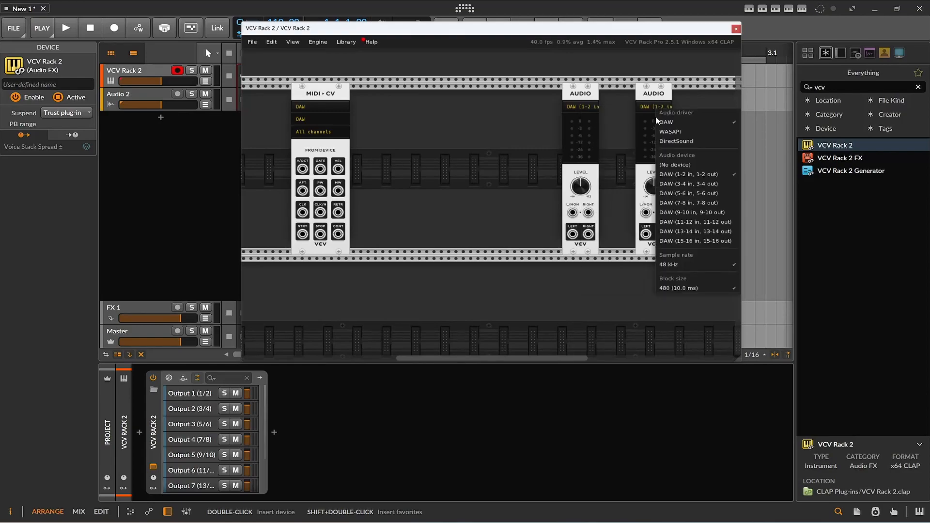
{"action": "left_click", "coordinate": [683, 183]}
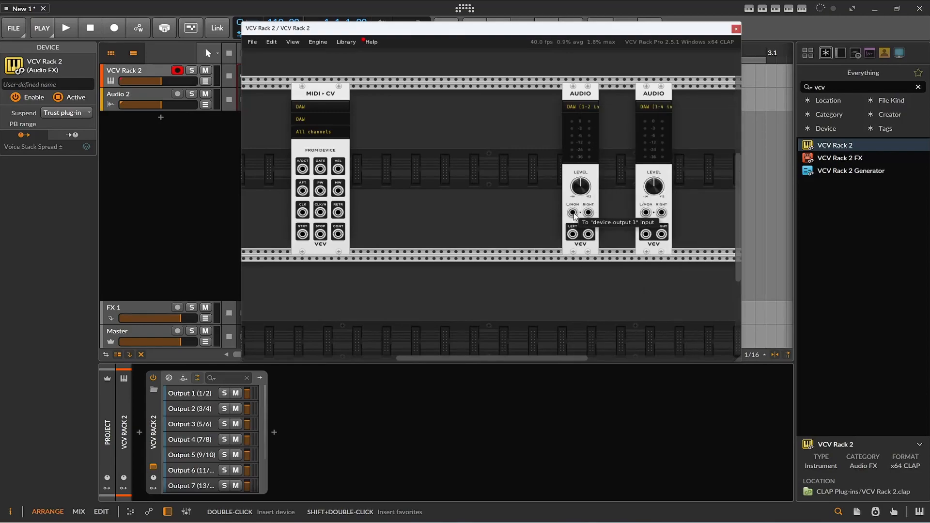
Step: Insert the ValhallaSupermassive effect in the Output 1 (1/2) chain of VCV Rack 2
{"action": "left_click", "coordinate": [198, 394]}
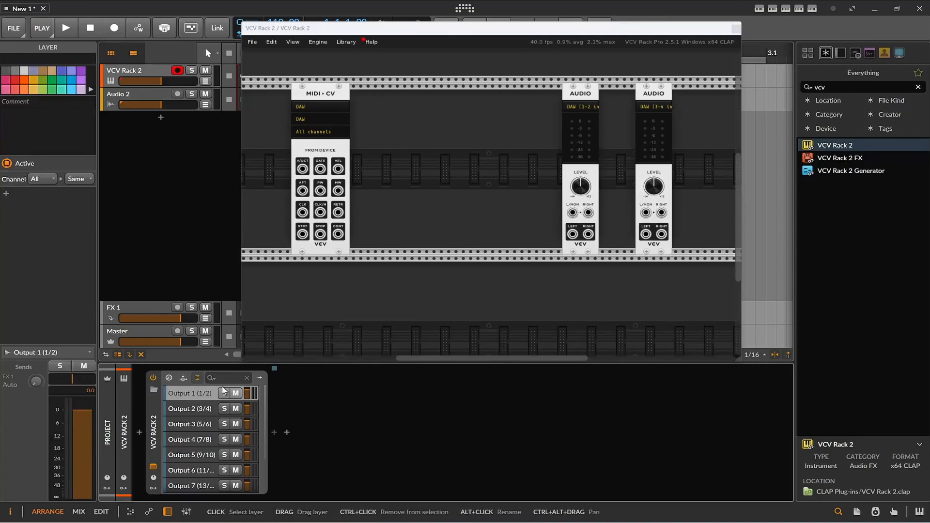
{"action": "left_click", "coordinate": [276, 431]}
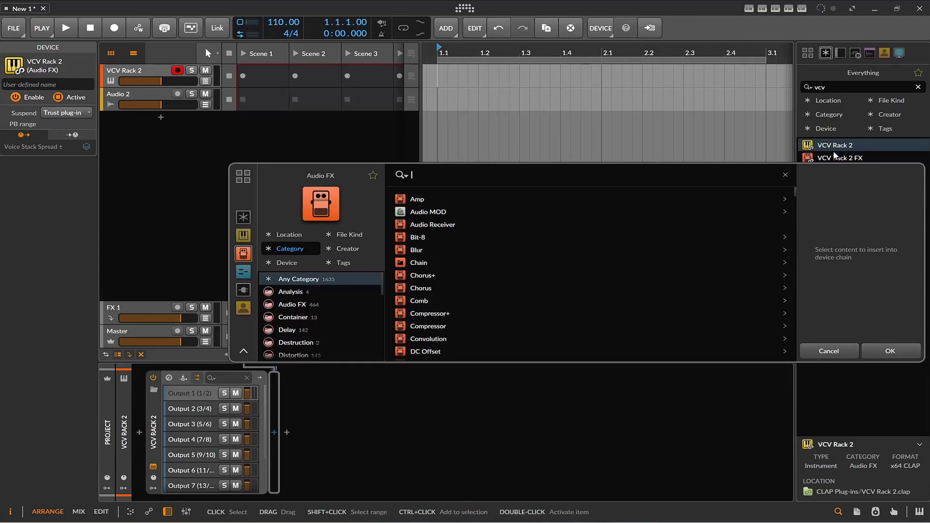
{"action": "type", "text": "va"}
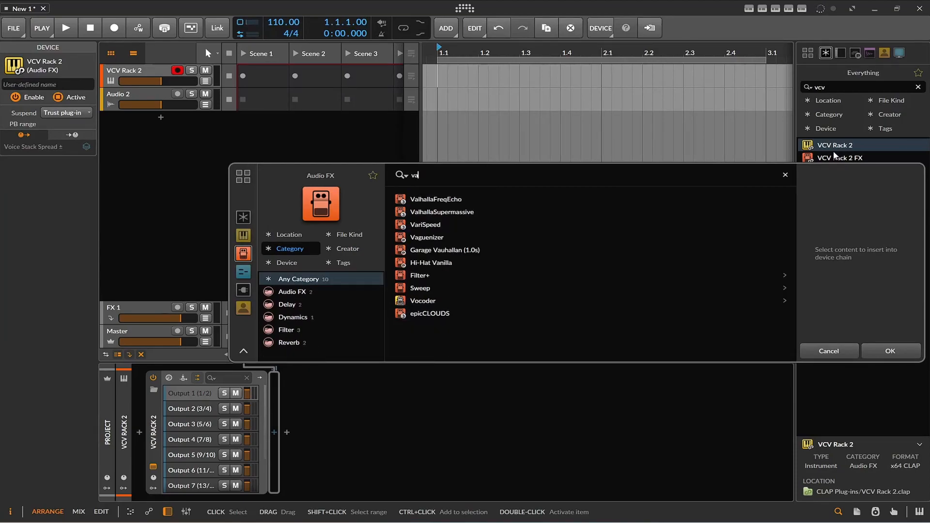
{"action": "left_click", "coordinate": [455, 216]}
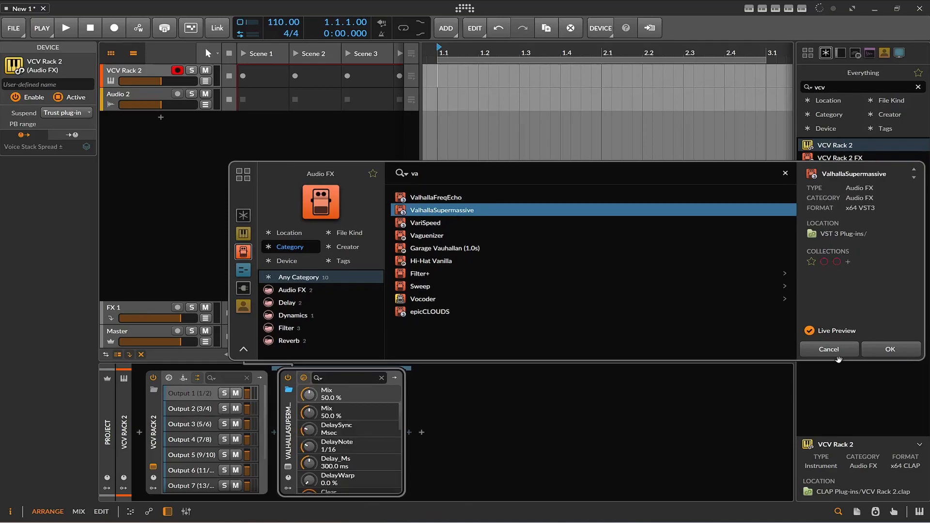
{"action": "left_click", "coordinate": [890, 348]}
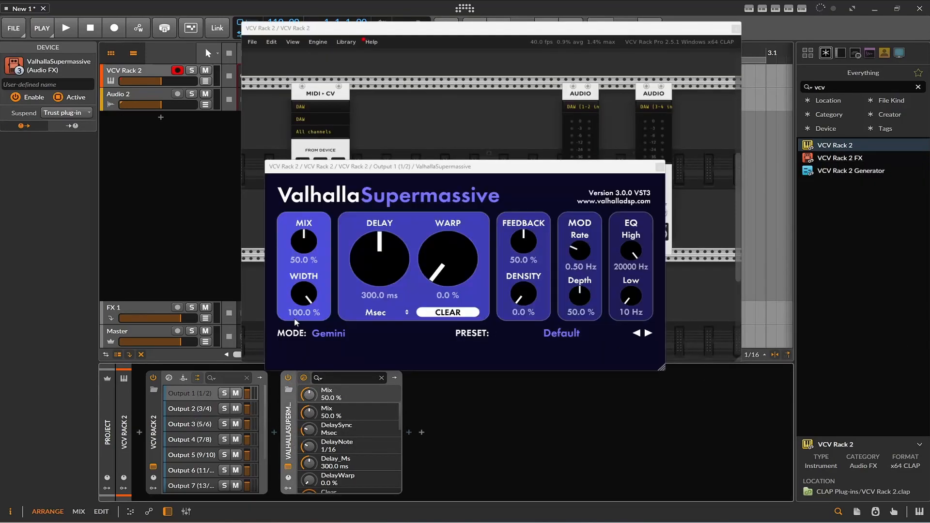
Step: Load the Leo Reverse Verb preset from the LATE 2023 Valhalla presets in ValhallaSupermassive
{"action": "left_click", "coordinate": [551, 336]}
{"action": "mouse_move", "coordinate": [547, 444]}
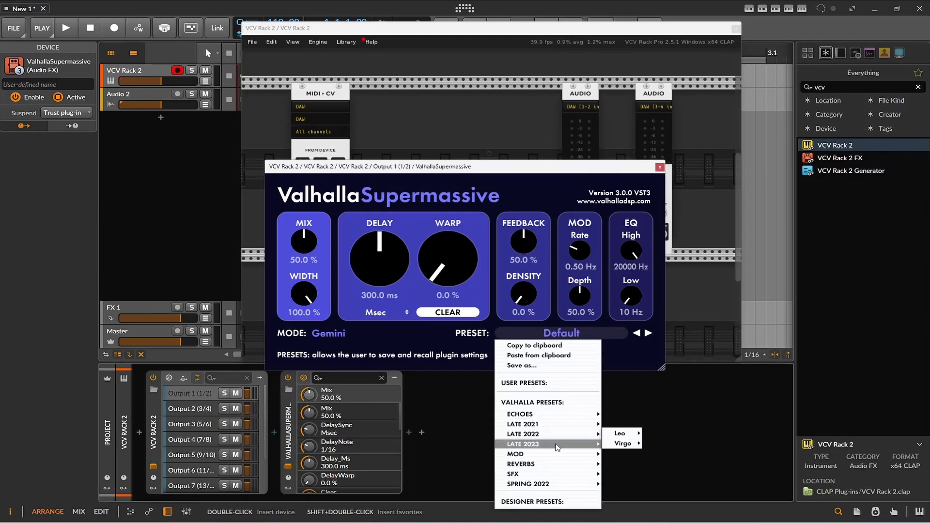
{"action": "mouse_move", "coordinate": [639, 433]}
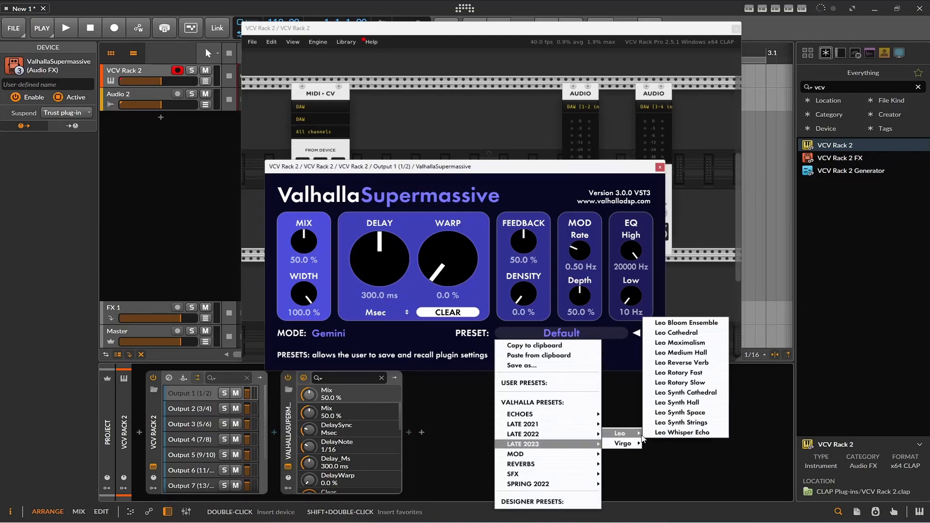
{"action": "left_click", "coordinate": [712, 365]}
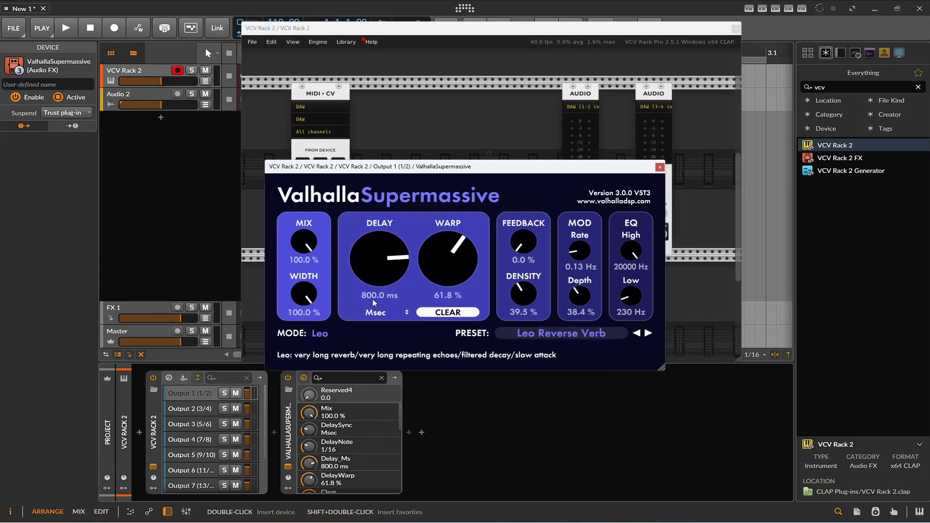
Step: Insert the Delay ETERNITY effect in the Output 2 (3/4) chain of VCV Rack 2
{"action": "left_click", "coordinate": [176, 412]}
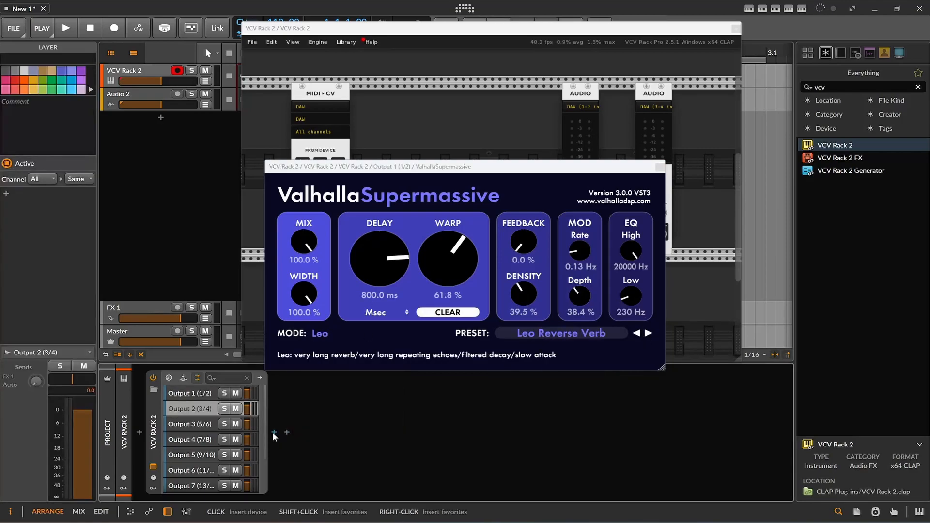
{"action": "left_click", "coordinate": [274, 432]}
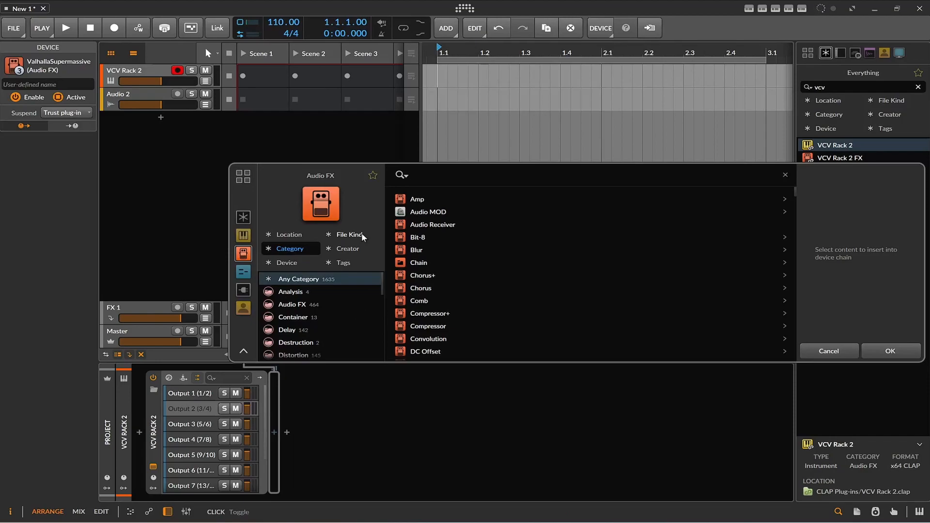
{"action": "type", "text": "del"}
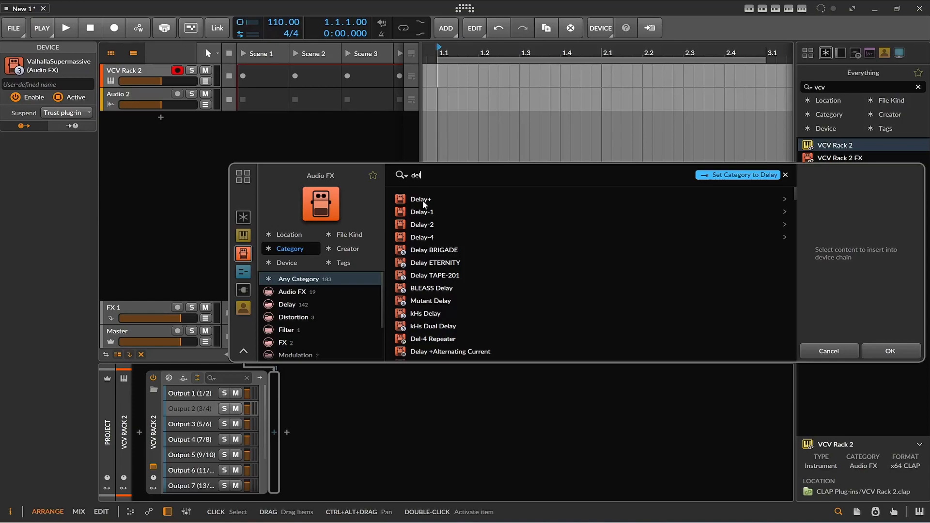
{"action": "double_click", "coordinate": [442, 261]}
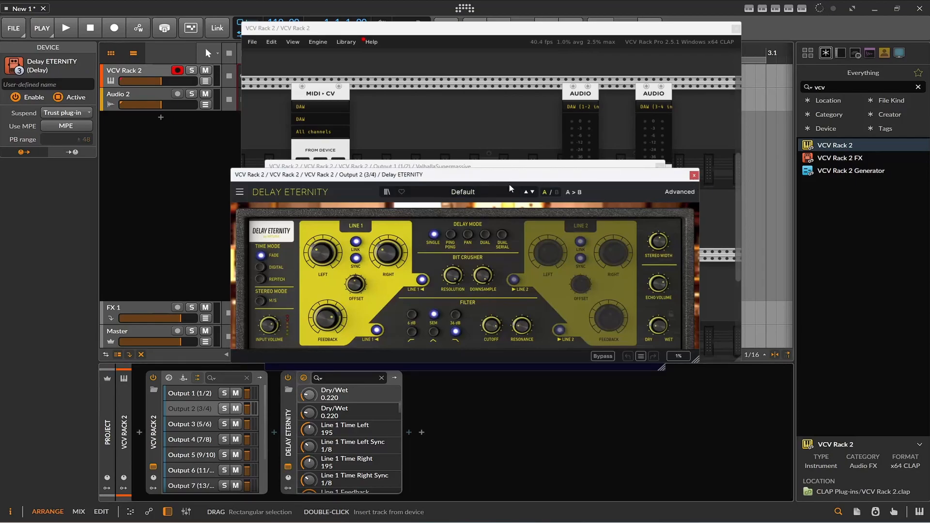
Step: Advance Delay ETERNITY by three presets and close both effect windows
{"action": "left_click", "coordinate": [533, 192]}
{"action": "left_click", "coordinate": [532, 192]}
{"action": "left_click", "coordinate": [532, 192]}
{"action": "left_click", "coordinate": [694, 176]}
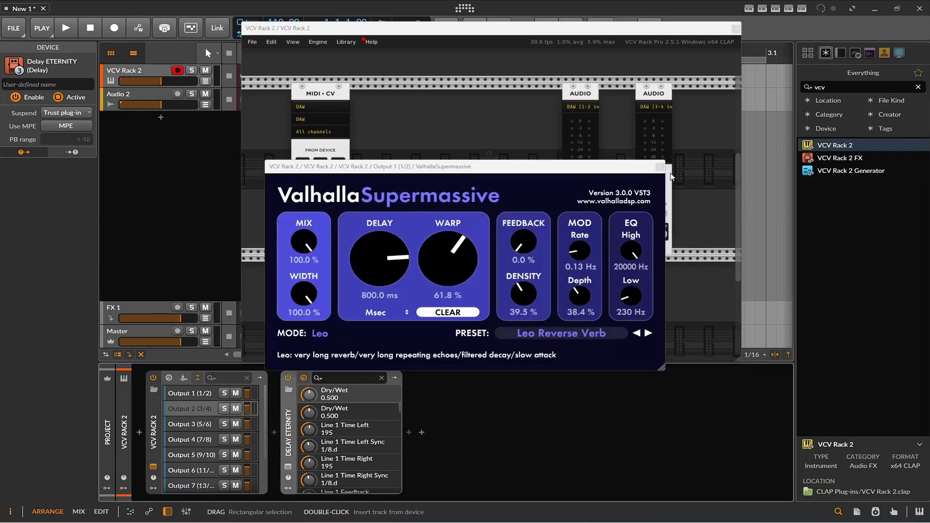
{"action": "left_click", "coordinate": [660, 167]}
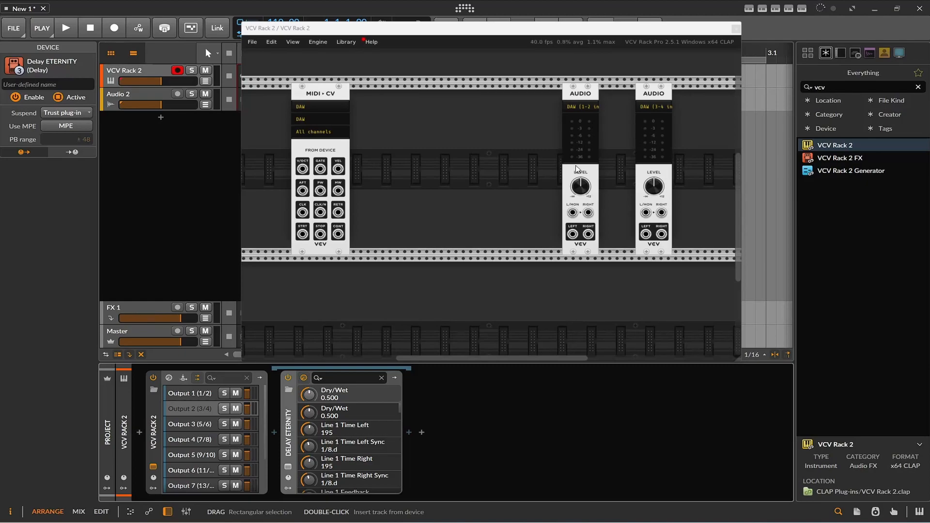
Step: Add a VCV VCA module to the rack between the MIDI-CV and Audio modules
{"action": "right_click", "coordinate": [495, 164]}
{"action": "right_click", "coordinate": [486, 146]}
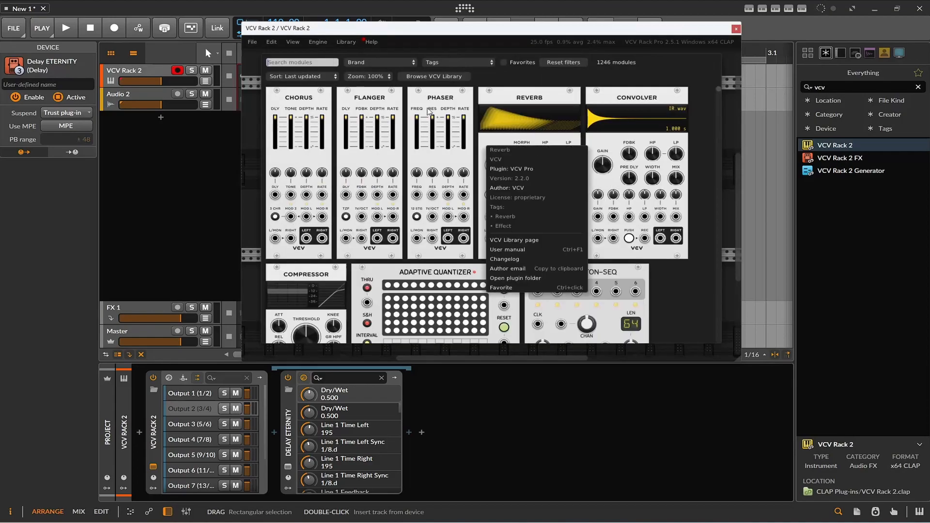
{"action": "left_click", "coordinate": [332, 65]}
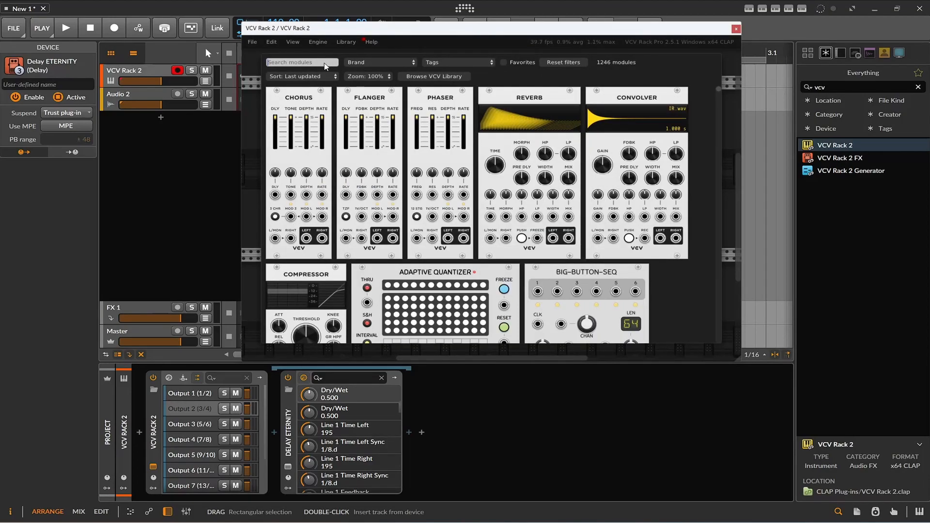
{"action": "type", "text": "vc"}
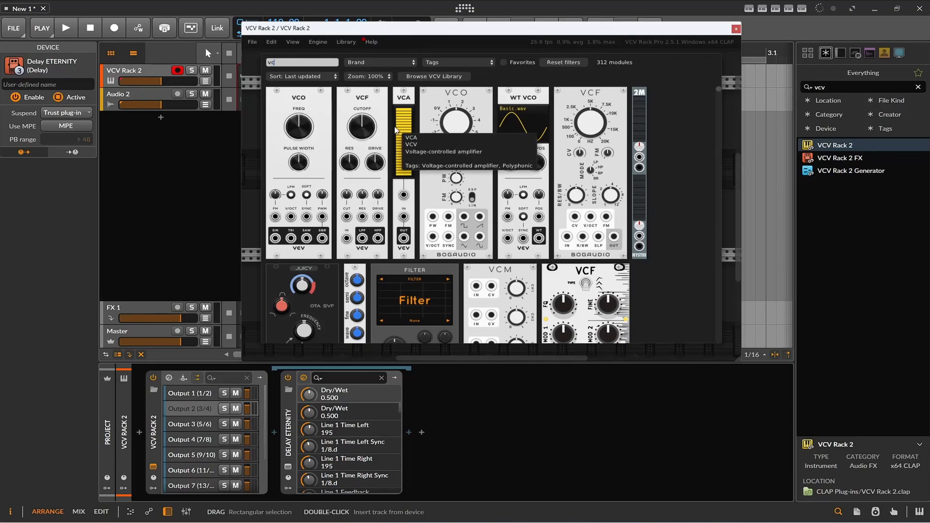
{"action": "left_click", "coordinate": [395, 129]}
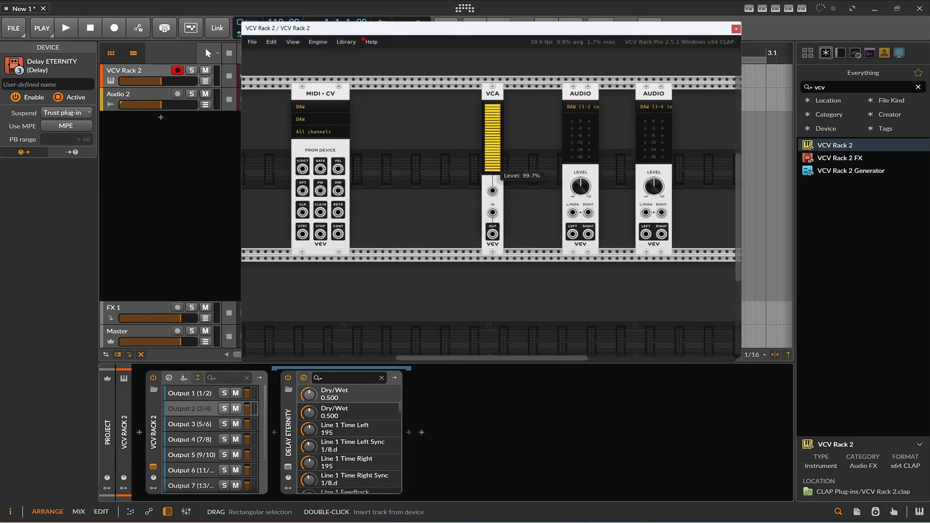
Step: Duplicate the VCA into the row directly below the original and move the 1-2 Audio module against the 3-4 one
{"action": "right_click", "coordinate": [487, 187]}
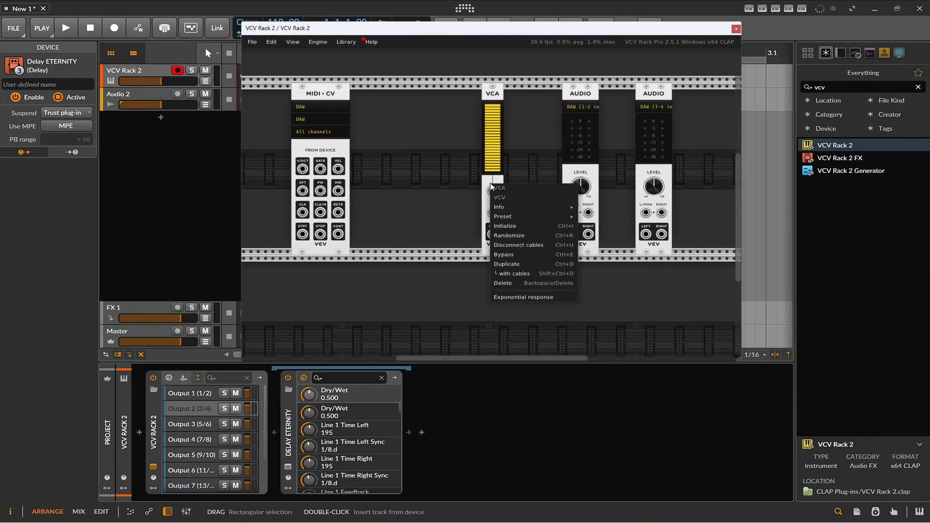
{"action": "left_click", "coordinate": [516, 264]}
{"action": "left_click_drag", "start_coordinate": [516, 184], "coordinate": [494, 355]}
{"action": "left_click_drag", "start_coordinate": [566, 108], "coordinate": [602, 106]}
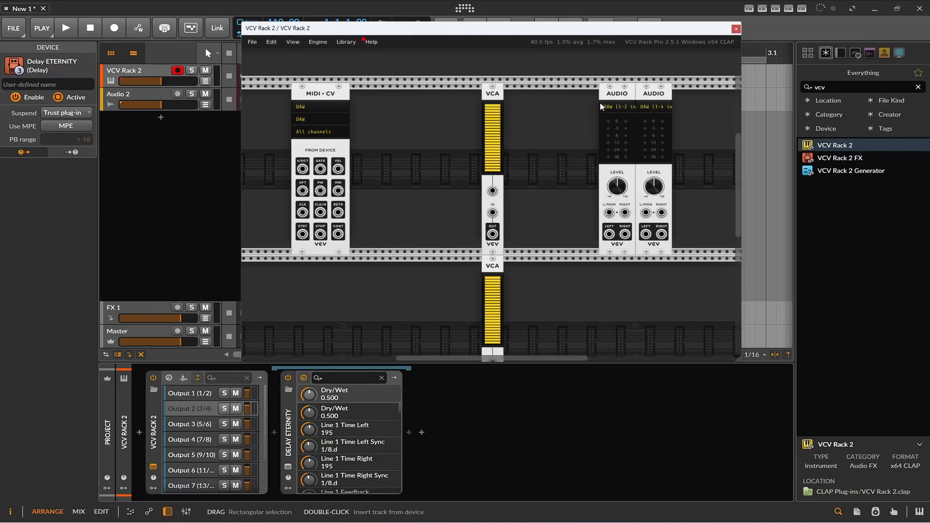
Step: Place the first VCA against the 1-2 Audio module, and the 3-4 Audio module with the second VCA directly below them
{"action": "left_click_drag", "start_coordinate": [492, 99], "coordinate": [588, 99]}
{"action": "left_click_drag", "start_coordinate": [648, 121], "coordinate": [615, 263]}
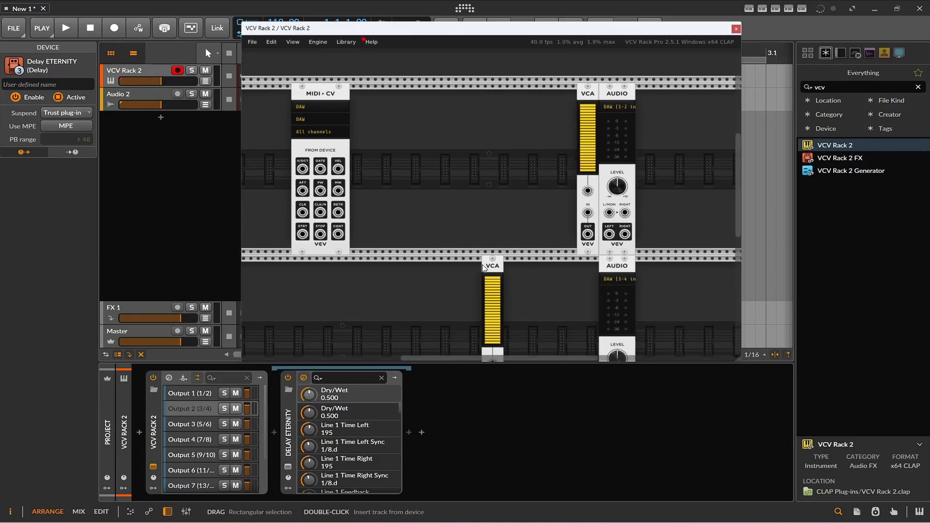
{"action": "left_click_drag", "start_coordinate": [487, 270], "coordinate": [582, 272]}
Step: Patch each VCA's output into the left/mono input of the Audio module beside it
{"action": "left_click_drag", "start_coordinate": [588, 234], "coordinate": [610, 212]}
{"action": "scroll", "coordinate": [608, 232], "scroll_direction": "down", "scroll_amount": 3}
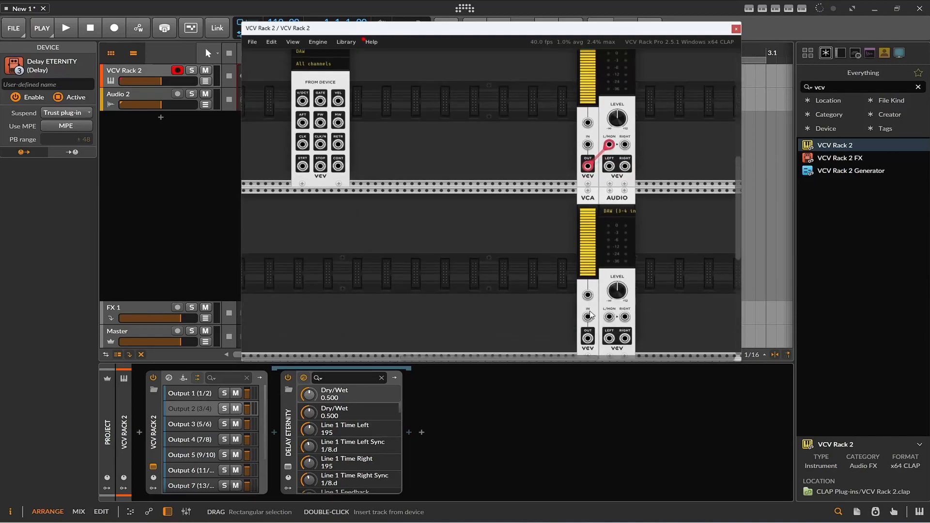
{"action": "left_click_drag", "start_coordinate": [588, 337], "coordinate": [609, 317]}
{"action": "scroll", "coordinate": [562, 145], "scroll_direction": "up", "scroll_amount": 2}
{"action": "mouse_move", "coordinate": [585, 111]}
{"action": "right_click", "coordinate": [407, 100]}
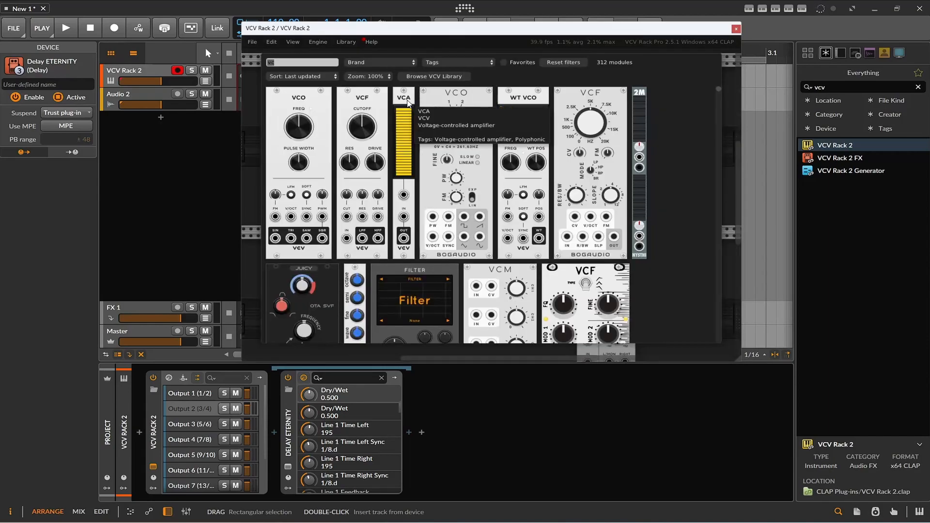
{"action": "left_click", "coordinate": [304, 61]}
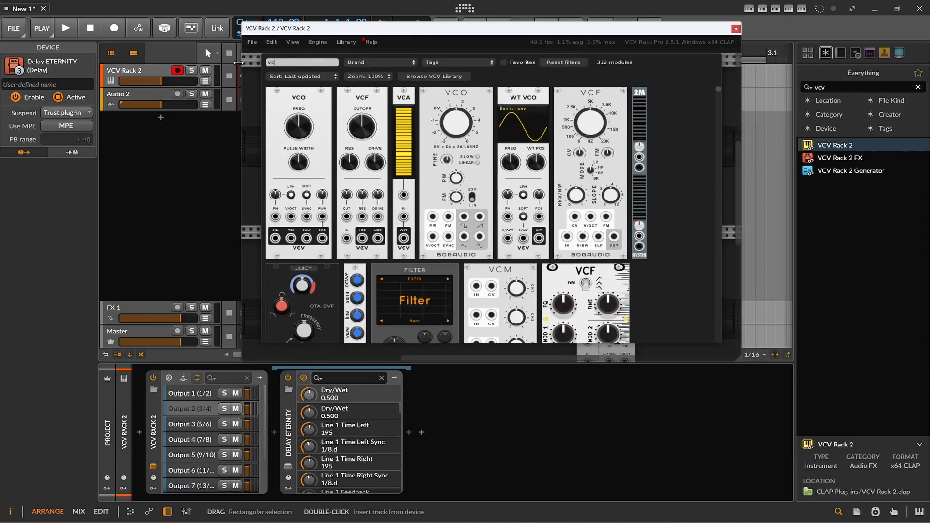
{"action": "key", "text": "super"}
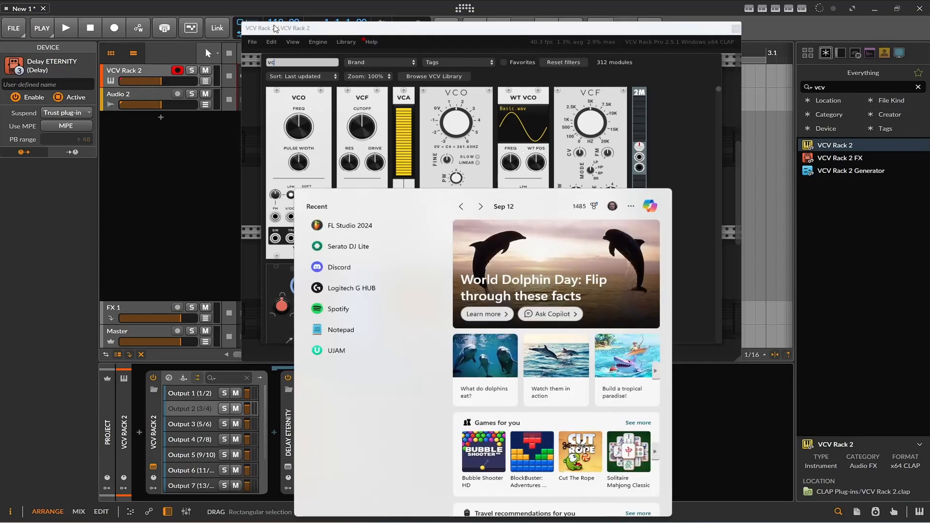
{"action": "left_click", "coordinate": [338, 51]}
Step: Search the module library for "ads" and add the VCV ADSR EG directly before the first-row VCA
{"action": "right_click", "coordinate": [394, 93]}
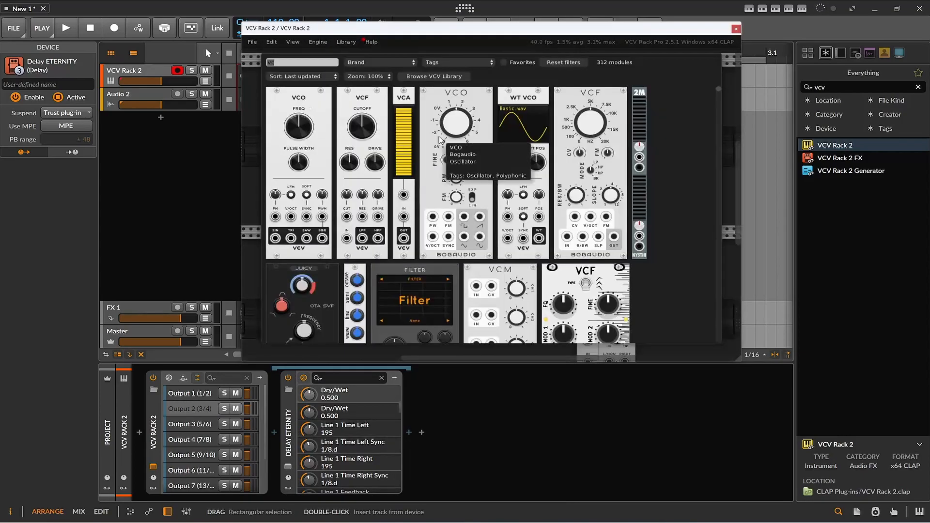
{"action": "type", "text": "a"}
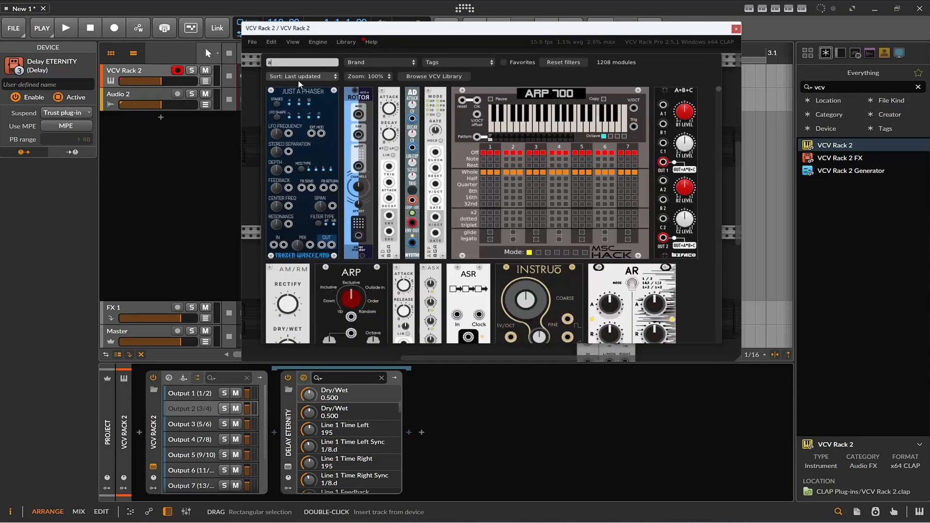
{"action": "type", "text": "ds"}
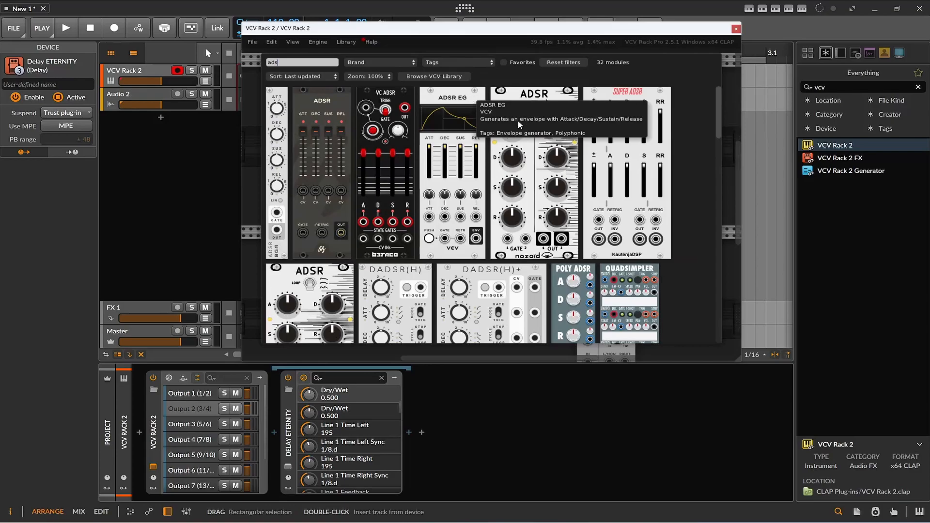
{"action": "left_click", "coordinate": [469, 99]}
{"action": "left_click_drag", "start_coordinate": [503, 88], "coordinate": [553, 89]}
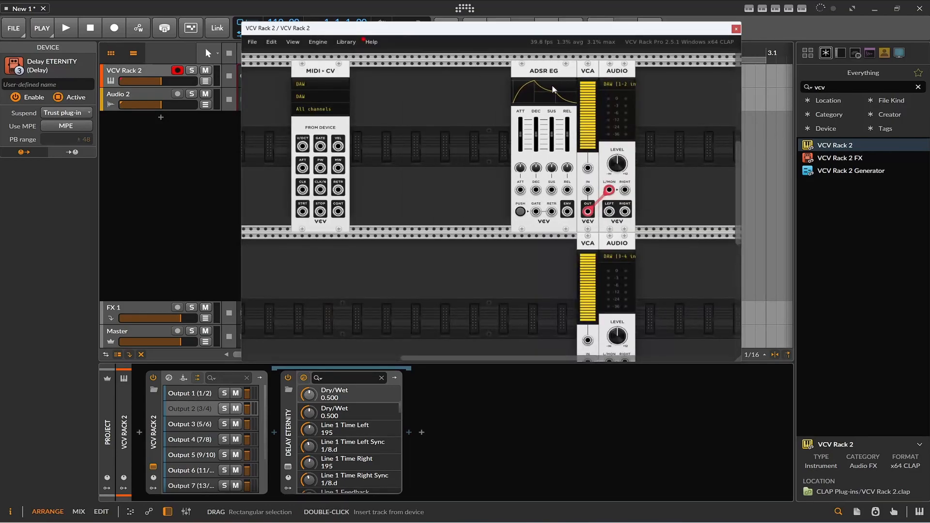
Step: Duplicate the ADSR EG and place the copy in the second row directly before the lower VCA
{"action": "right_click", "coordinate": [546, 74]}
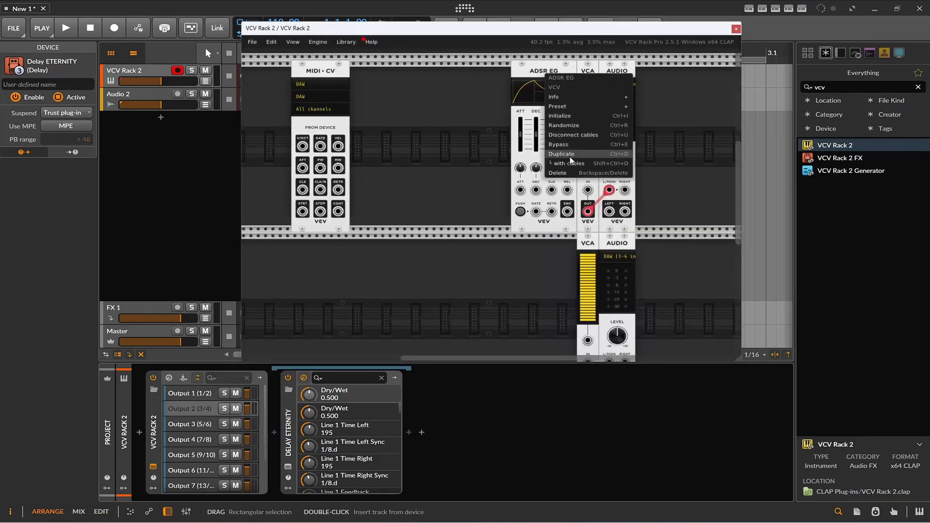
{"action": "left_click", "coordinate": [618, 153]}
{"action": "left_click_drag", "start_coordinate": [668, 91], "coordinate": [542, 262]}
Step: Patch each ADSR EG's envelope output into the level CV input of the VCA beside it, not its audio input
{"action": "left_click_drag", "start_coordinate": [567, 211], "coordinate": [587, 190]}
{"action": "scroll", "coordinate": [588, 190], "scroll_direction": "down", "scroll_amount": 1}
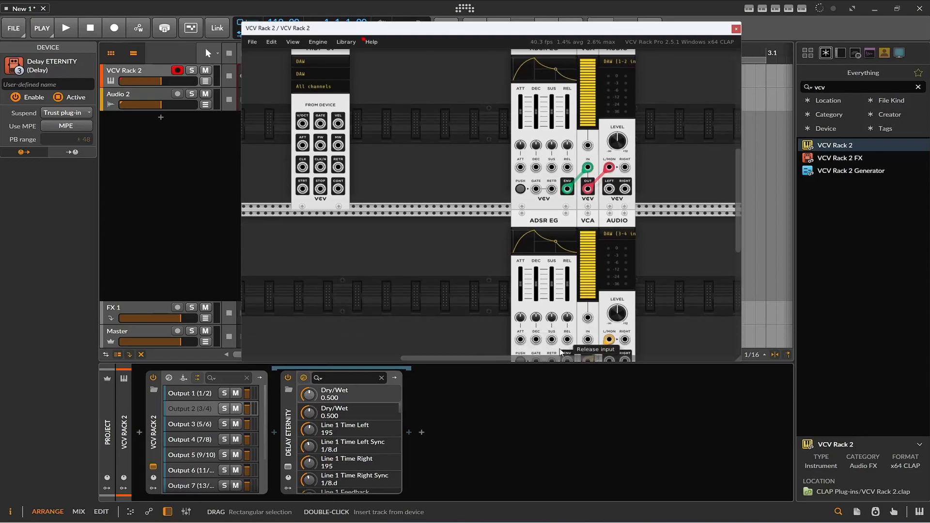
{"action": "left_click_drag", "start_coordinate": [570, 343], "coordinate": [586, 337]}
{"action": "left_click_drag", "start_coordinate": [587, 339], "coordinate": [587, 272]}
{"action": "scroll", "coordinate": [563, 340], "scroll_direction": "down", "scroll_amount": 2}
{"action": "left_click_drag", "start_coordinate": [588, 122], "coordinate": [587, 100]}
{"action": "scroll", "coordinate": [591, 101], "scroll_direction": "up", "scroll_amount": 3}
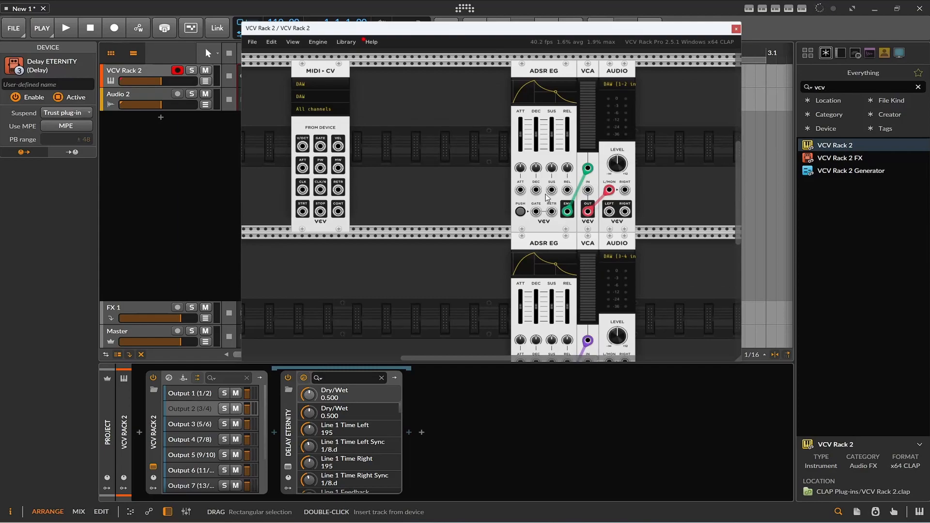
Step: Shorten the attack and release of both ADSR EG envelopes, with the lower envelope's attack at 1 ms
{"action": "left_click_drag", "start_coordinate": [567, 134], "coordinate": [567, 145]}
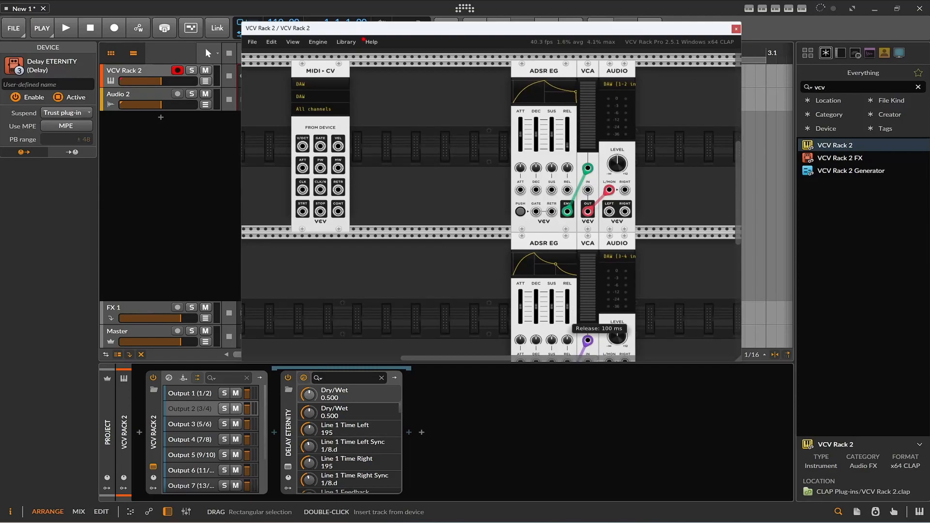
{"action": "left_click_drag", "start_coordinate": [517, 308], "coordinate": [518, 321]}
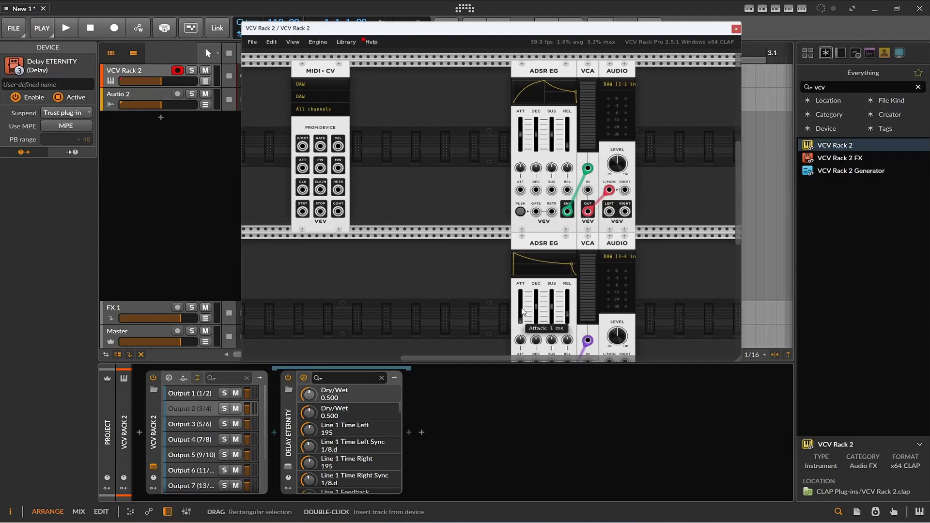
{"action": "left_click_drag", "start_coordinate": [518, 165], "coordinate": [518, 180]}
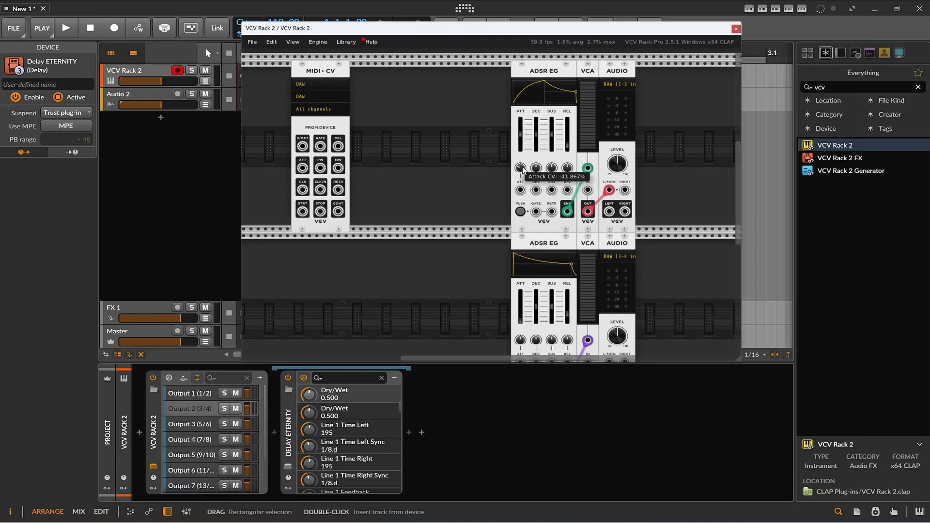
{"action": "left_click_drag", "start_coordinate": [519, 137], "coordinate": [521, 149]}
{"action": "scroll", "coordinate": [438, 213], "scroll_direction": "down", "scroll_amount": 1}
{"action": "scroll", "coordinate": [439, 210], "scroll_direction": "down", "scroll_amount": 3}
{"action": "scroll", "coordinate": [440, 208], "scroll_direction": "up", "scroll_amount": 3}
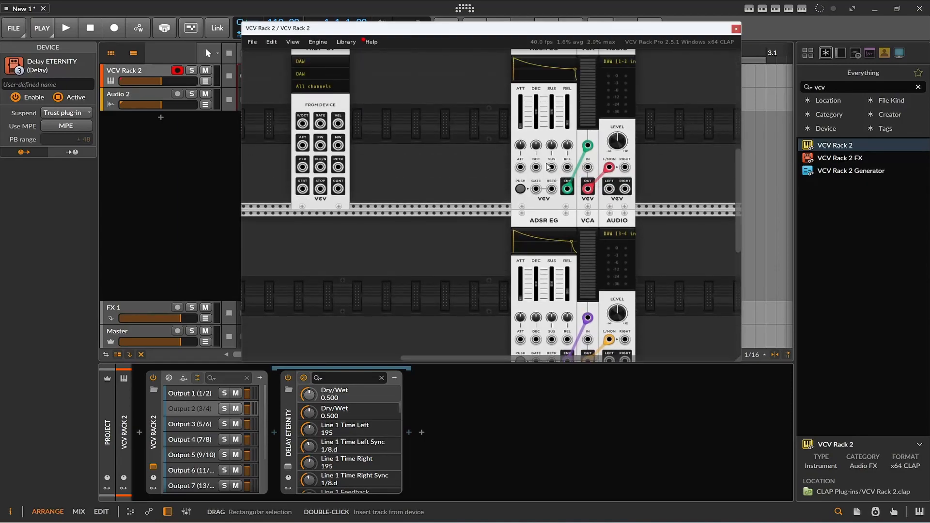
Step: Add a VCV VCO to the first row after the MIDI-CV module and duplicate it into the second row
{"action": "right_click", "coordinate": [379, 138]}
{"action": "type", "text": "vco"}
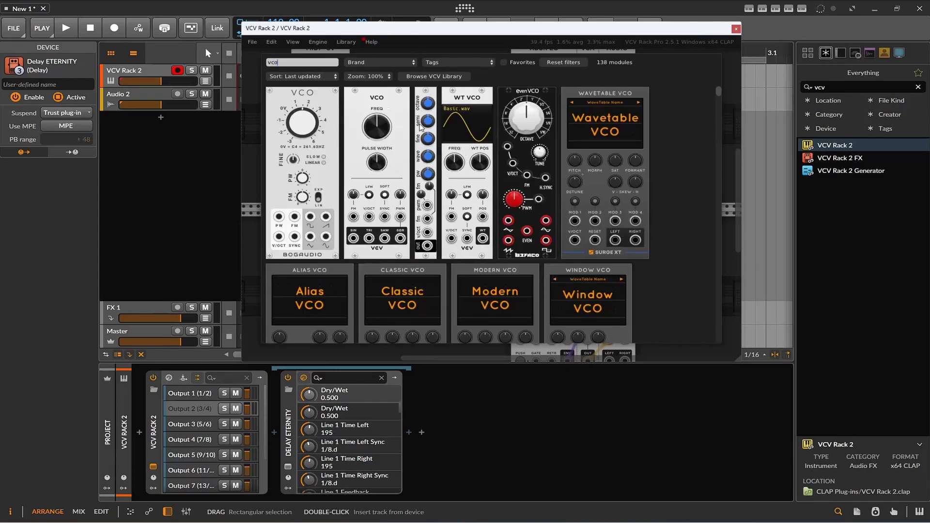
{"action": "left_click", "coordinate": [382, 105]}
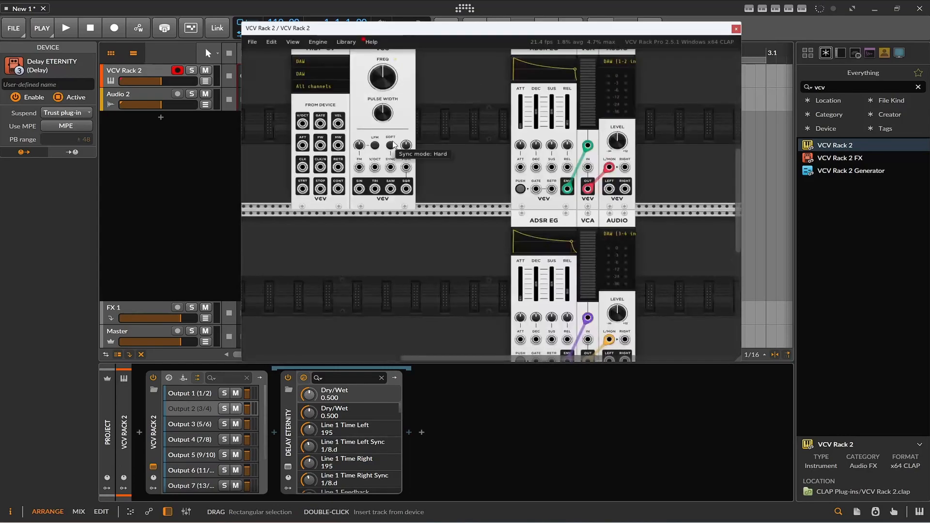
{"action": "left_click_drag", "start_coordinate": [358, 67], "coordinate": [401, 68]}
{"action": "right_click", "coordinate": [401, 66]}
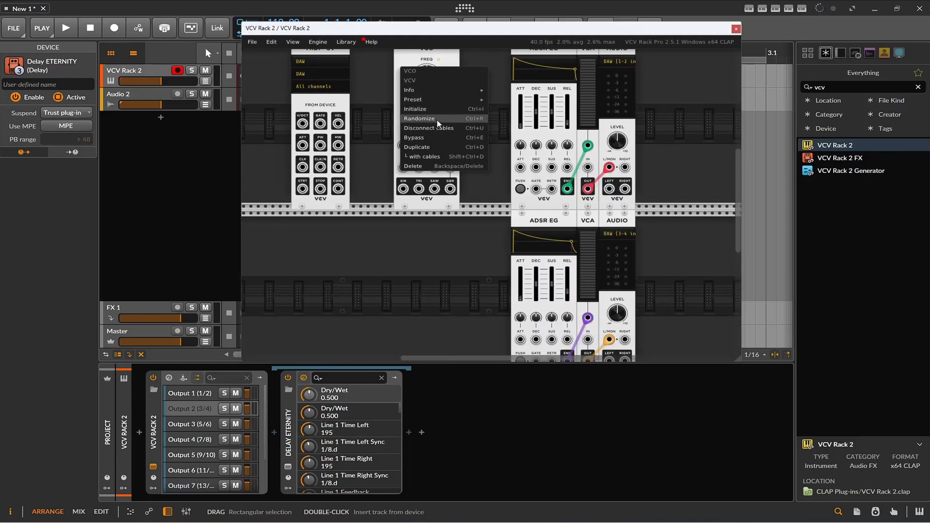
{"action": "left_click", "coordinate": [448, 134]}
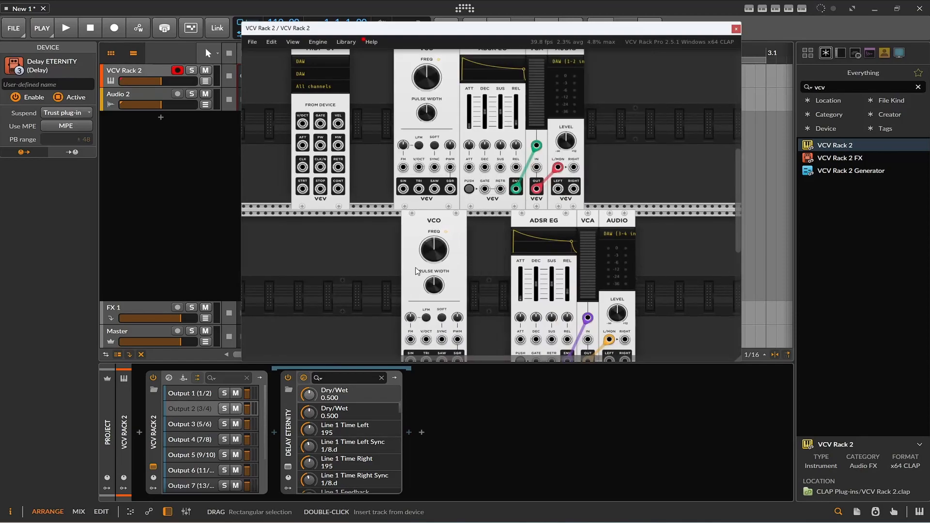
Step: Close the gaps in the second row so VCO, ADSR EG, VCA and 3-4 Audio line up under the first-row modules
{"action": "left_click_drag", "start_coordinate": [537, 231], "coordinate": [443, 223]}
{"action": "left_click_drag", "start_coordinate": [532, 223], "coordinate": [524, 222]}
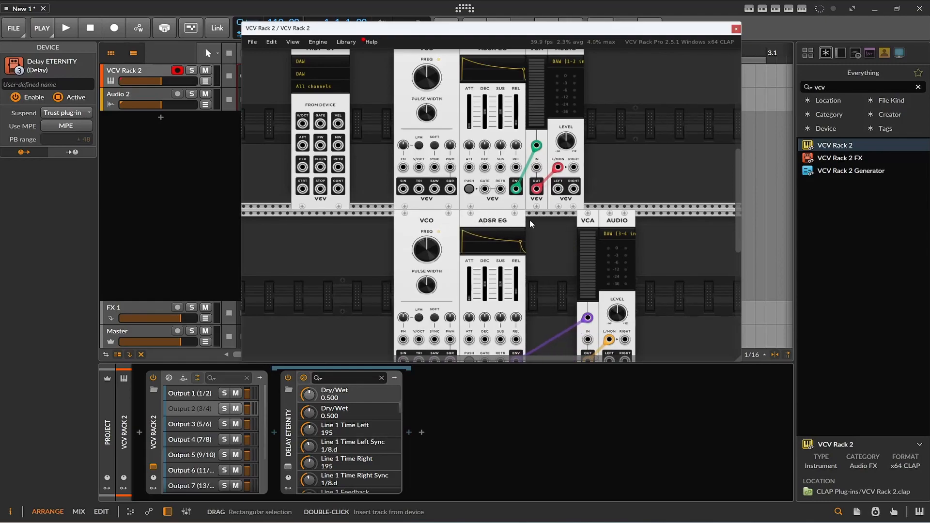
{"action": "left_click_drag", "start_coordinate": [591, 223], "coordinate": [534, 226]}
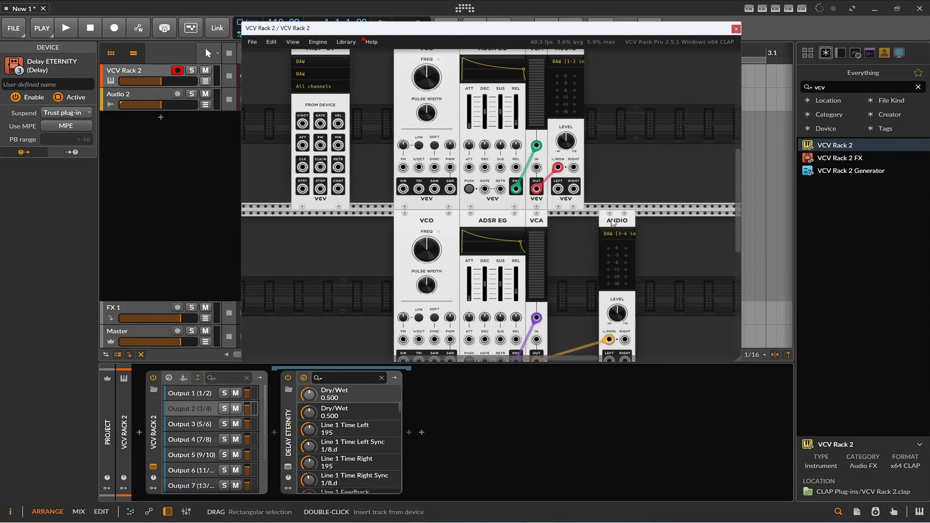
{"action": "left_click_drag", "start_coordinate": [613, 221], "coordinate": [557, 227]}
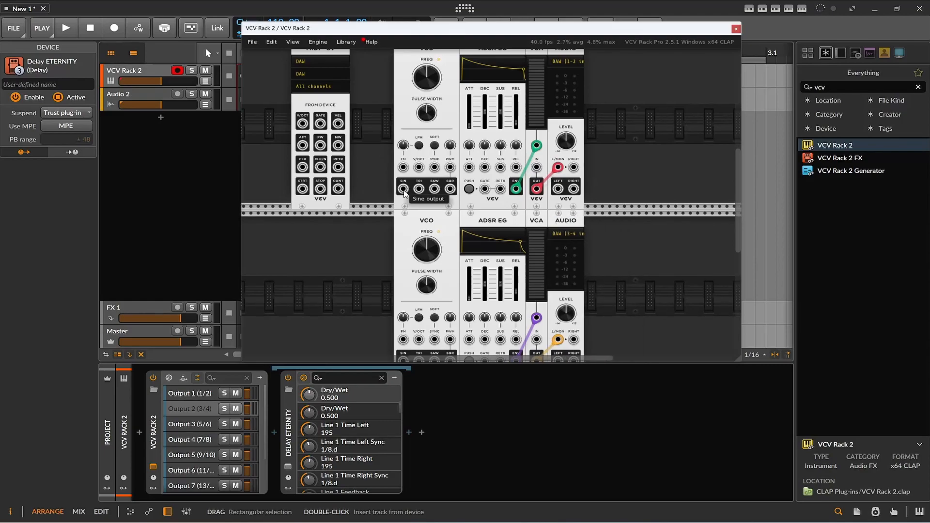
Step: Patch the first VCO's sine and second VCO's saw output into their rows' VCA inputs, and MIDI-CV V/OCT into both VCOs' V/OCT inputs
{"action": "left_click_drag", "start_coordinate": [403, 192], "coordinate": [536, 167]}
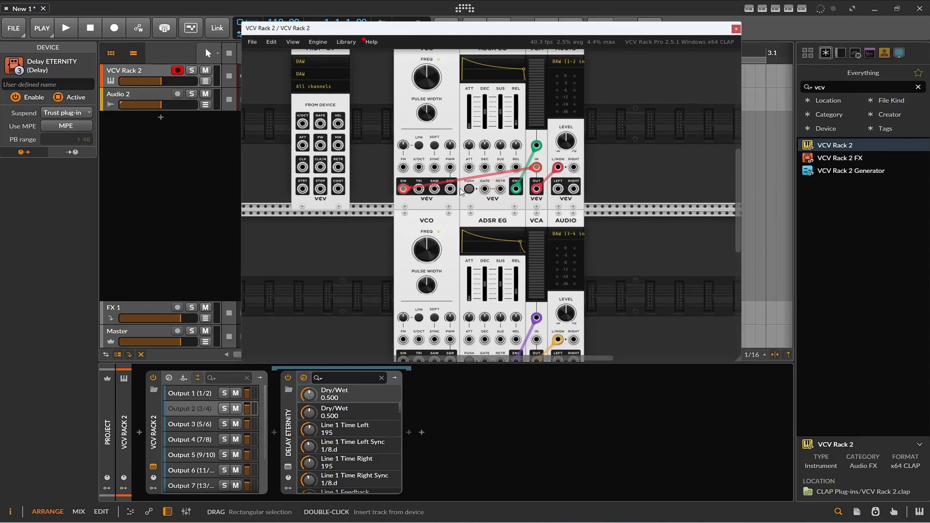
{"action": "left_click_drag", "start_coordinate": [302, 123], "coordinate": [419, 168]}
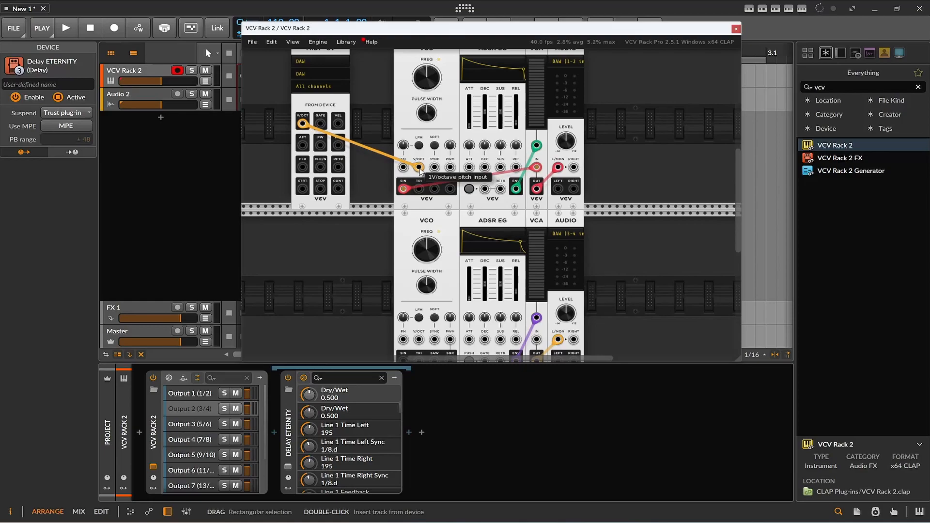
{"action": "scroll", "coordinate": [419, 168], "scroll_direction": "down", "scroll_amount": 3}
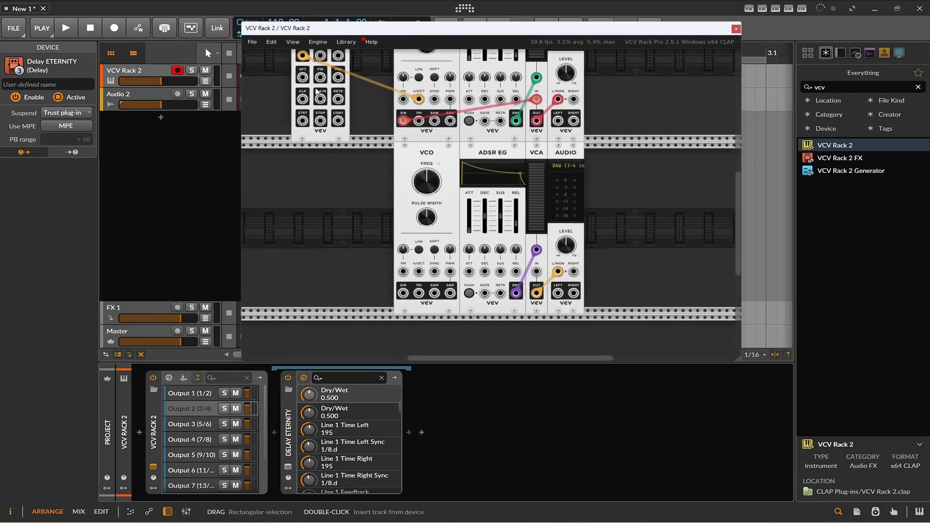
{"action": "left_click_drag", "start_coordinate": [301, 55], "coordinate": [536, 271]}
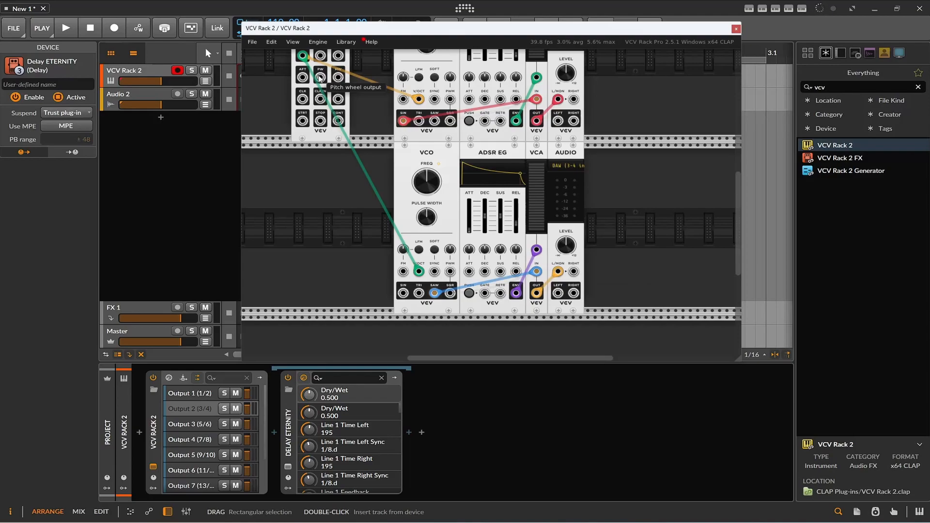
Step: Patch the MIDI-CV gate output into the gate inputs of both ADSR EG modules
{"action": "scroll", "coordinate": [321, 55], "scroll_direction": "up", "scroll_amount": 2}
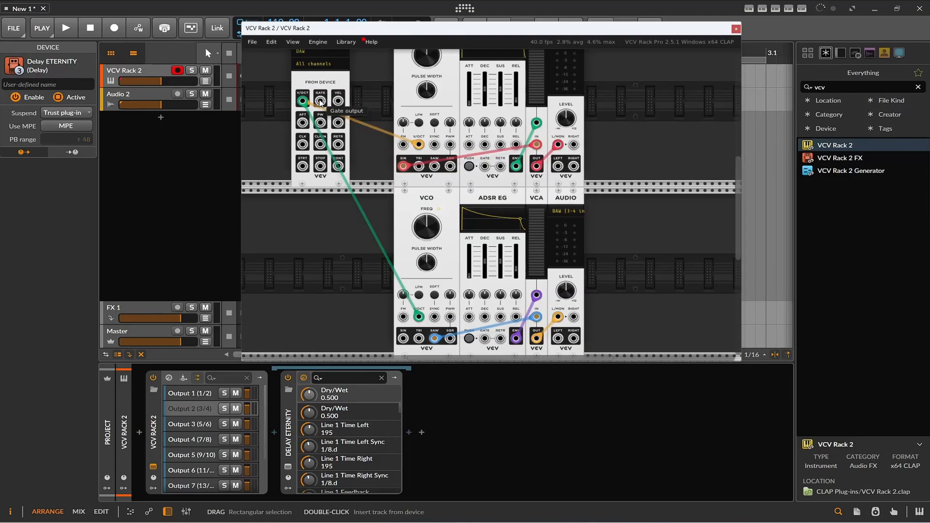
{"action": "scroll", "coordinate": [320, 103], "scroll_direction": "up", "scroll_amount": 4}
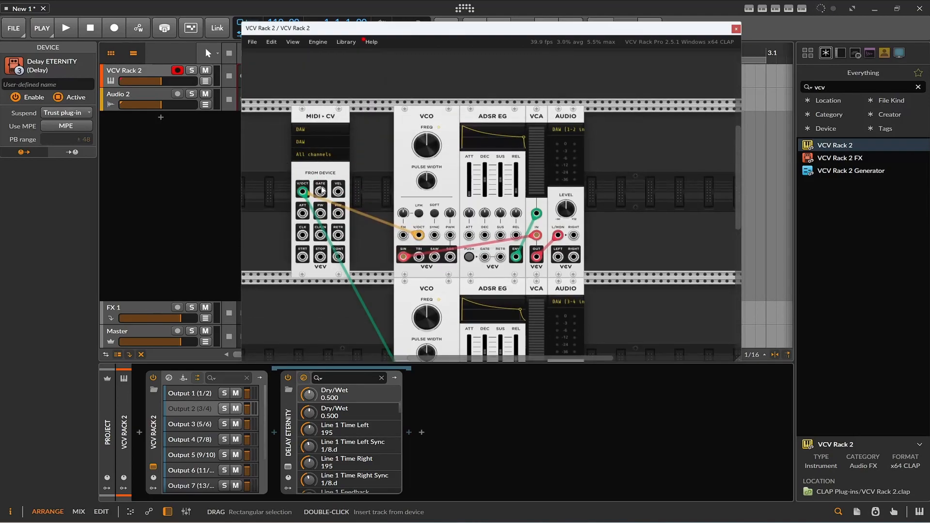
{"action": "left_click_drag", "start_coordinate": [319, 192], "coordinate": [485, 256]}
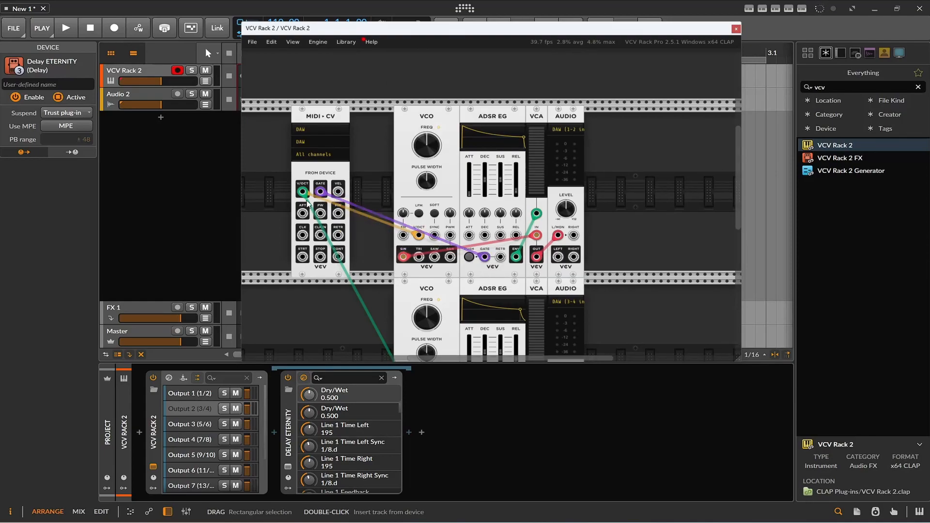
{"action": "scroll", "coordinate": [312, 203], "scroll_direction": "down", "scroll_amount": 5}
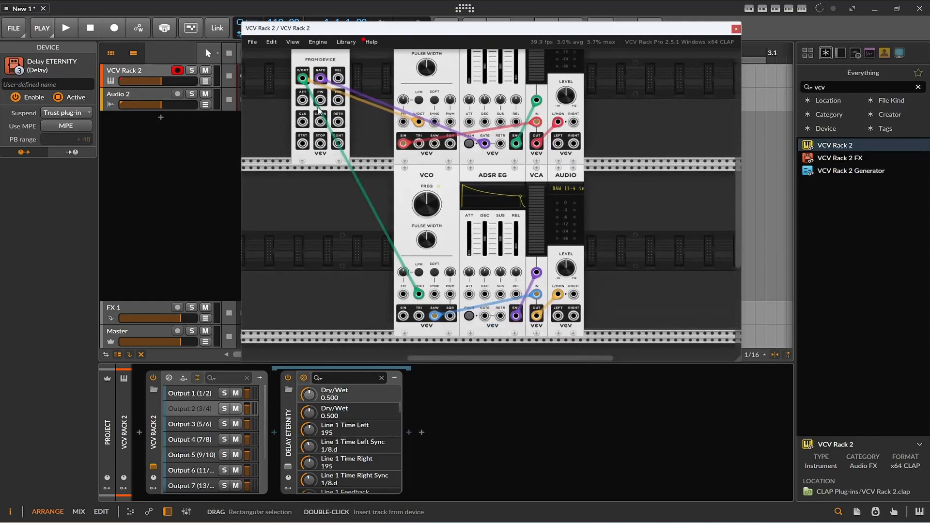
{"action": "left_click_drag", "start_coordinate": [321, 77], "coordinate": [467, 317]}
{"action": "left_click_drag", "start_coordinate": [320, 78], "coordinate": [485, 316]}
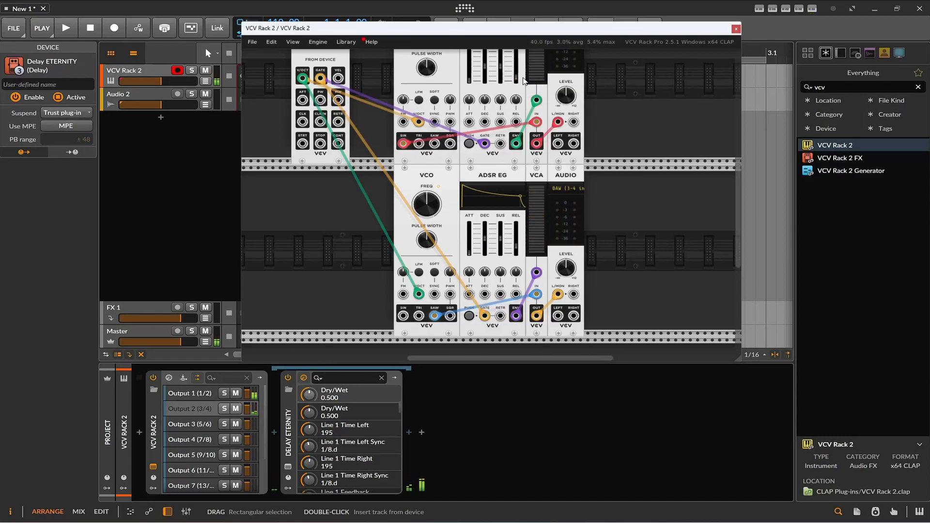
Step: Isolate each output in turn with the Audio level knobs, finishing with 1-2 at about 2.2 dB and 3-4 at -inf dB
{"action": "left_click_drag", "start_coordinate": [566, 100], "coordinate": [565, 260]}
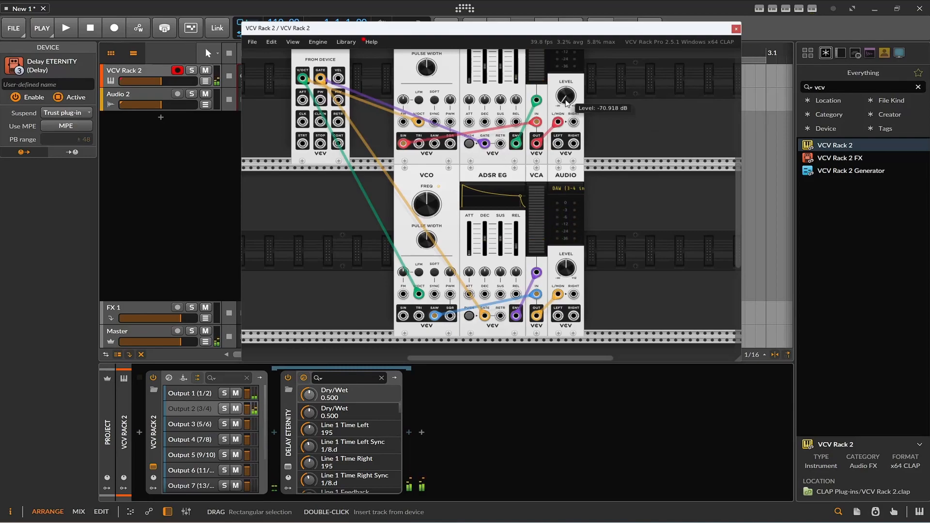
{"action": "mouse_move", "coordinate": [566, 268]}
{"action": "left_mouse_down"}
{"action": "mouse_move", "coordinate": [565, 290]}
{"action": "mouse_move", "coordinate": [565, 261]}
{"action": "left_mouse_up"}
{"action": "double_click", "coordinate": [563, 273]}
{"action": "left_click_drag", "start_coordinate": [568, 102], "coordinate": [564, 95]}
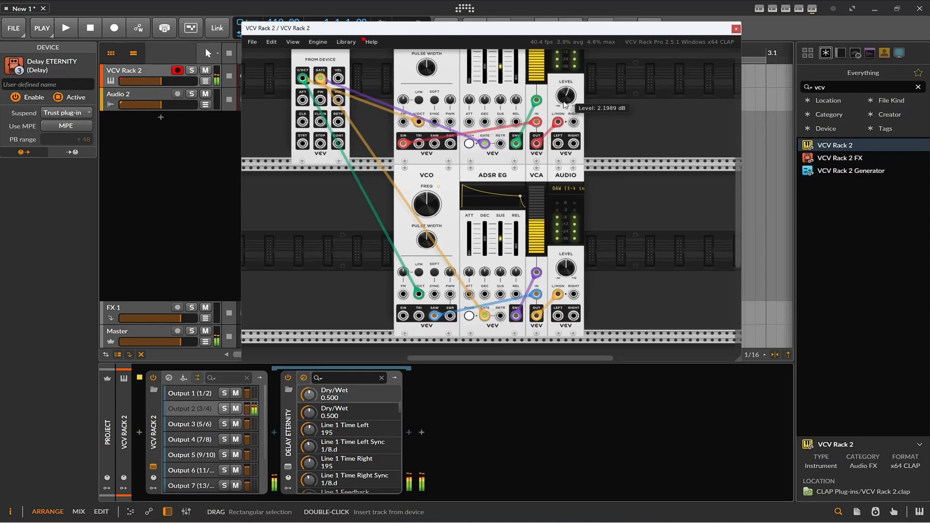
{"action": "left_click_drag", "start_coordinate": [567, 270], "coordinate": [569, 274]}
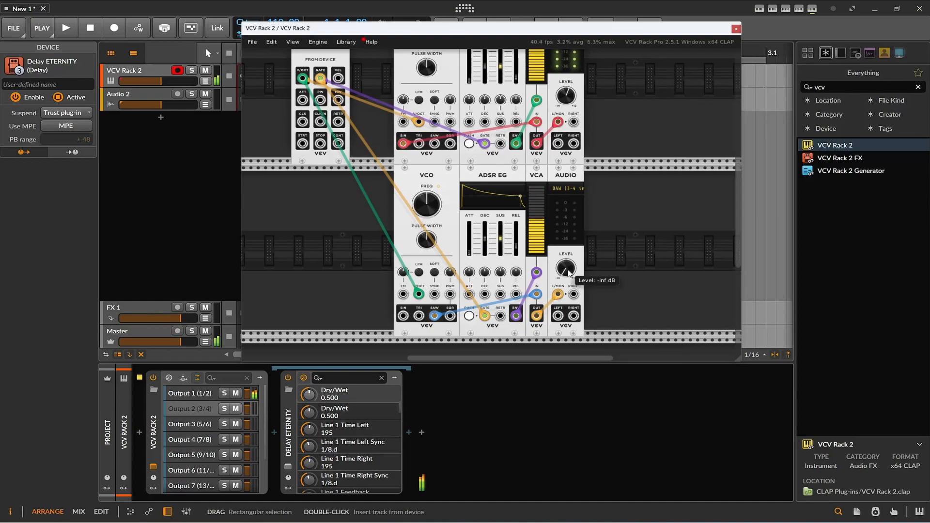
Step: Raise the level of the 3-4 Audio module to about -8.6 dB
{"action": "left_click_drag", "start_coordinate": [569, 273], "coordinate": [569, 258]}
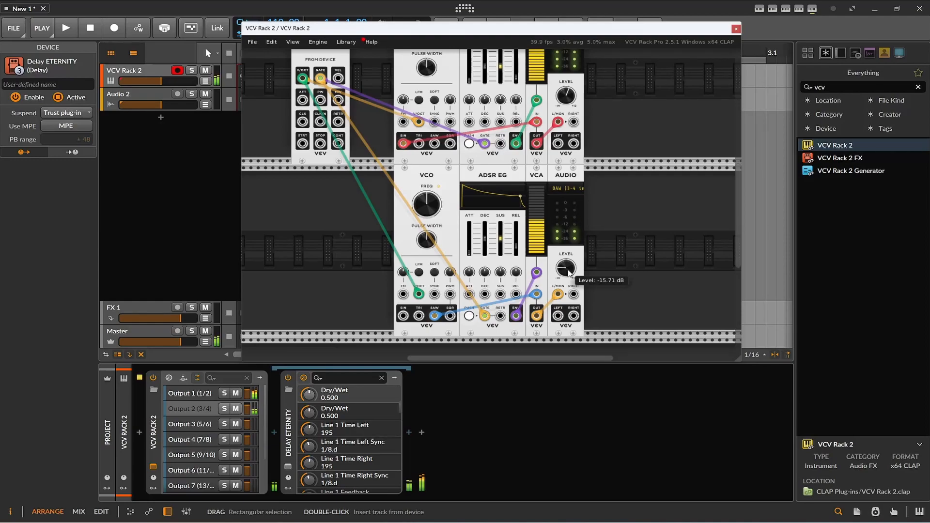
{"action": "left_click_drag", "start_coordinate": [566, 267], "coordinate": [569, 272]}
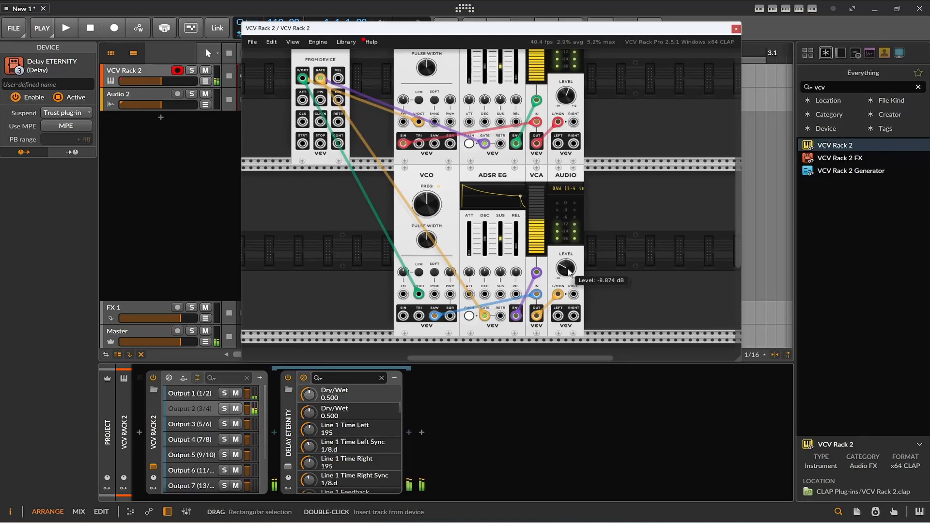
{"action": "left_click_drag", "start_coordinate": [569, 272], "coordinate": [569, 271]}
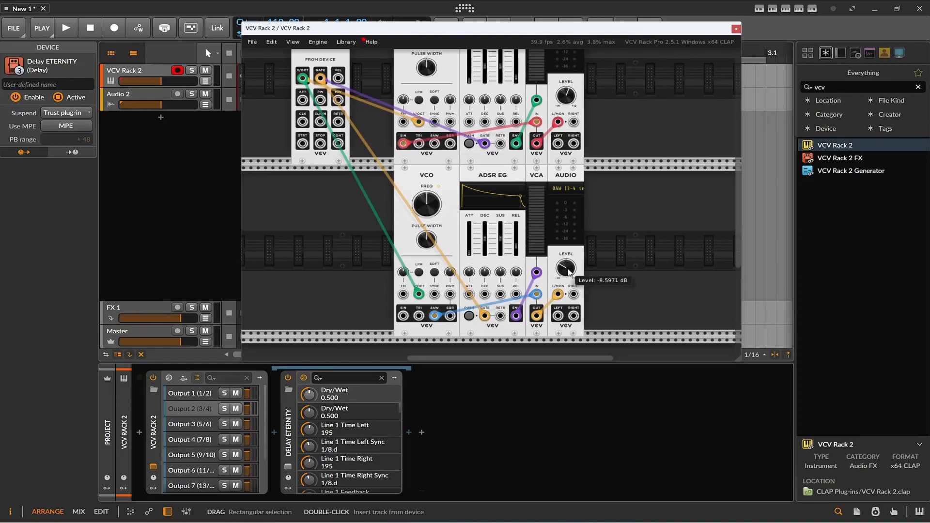
Step: Examine the rack's output chains and their effects by selecting Output 2 (3/4), Output 8 (15/16) and Output 1 (1/2) in turn
{"action": "scroll", "coordinate": [624, 222], "scroll_direction": "up", "scroll_amount": 5}
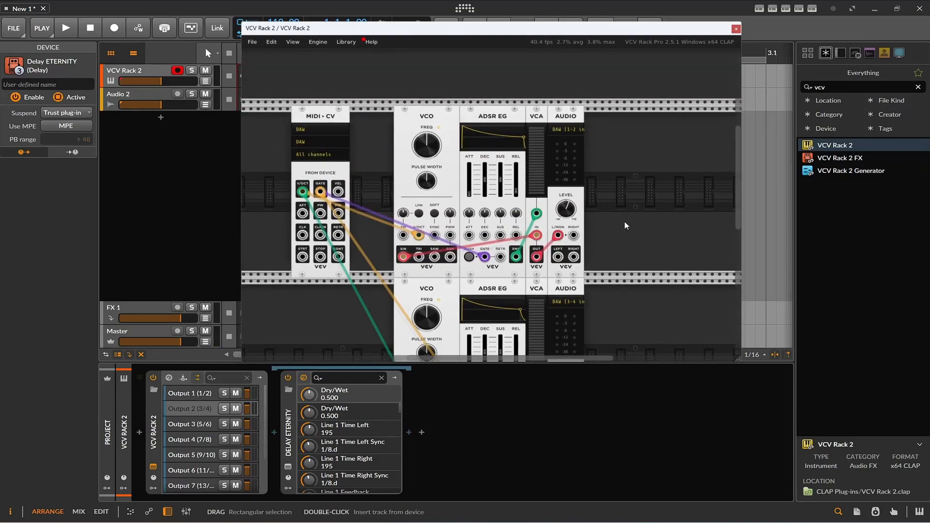
{"action": "scroll", "coordinate": [624, 222], "scroll_direction": "up", "scroll_amount": 2}
{"action": "scroll", "coordinate": [624, 221], "scroll_direction": "down", "scroll_amount": 2}
{"action": "left_click", "coordinate": [202, 406]}
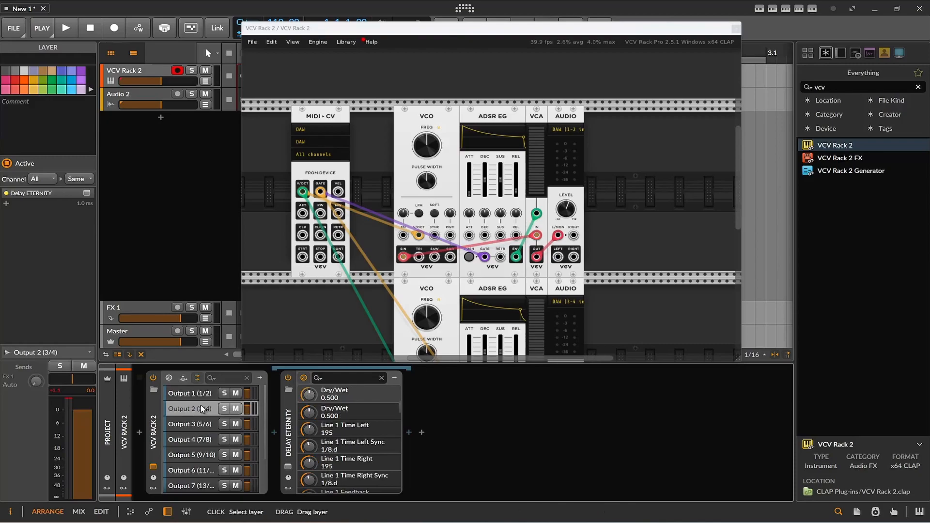
{"action": "scroll", "coordinate": [544, 208], "scroll_direction": "down", "scroll_amount": 2}
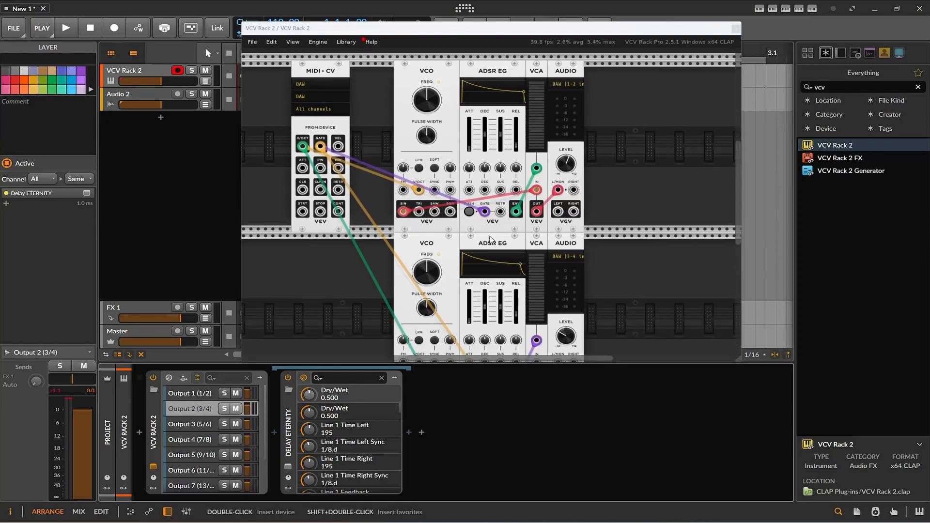
{"action": "scroll", "coordinate": [198, 475], "scroll_direction": "down", "scroll_amount": 2}
{"action": "scroll", "coordinate": [207, 465], "scroll_direction": "up", "scroll_amount": 1}
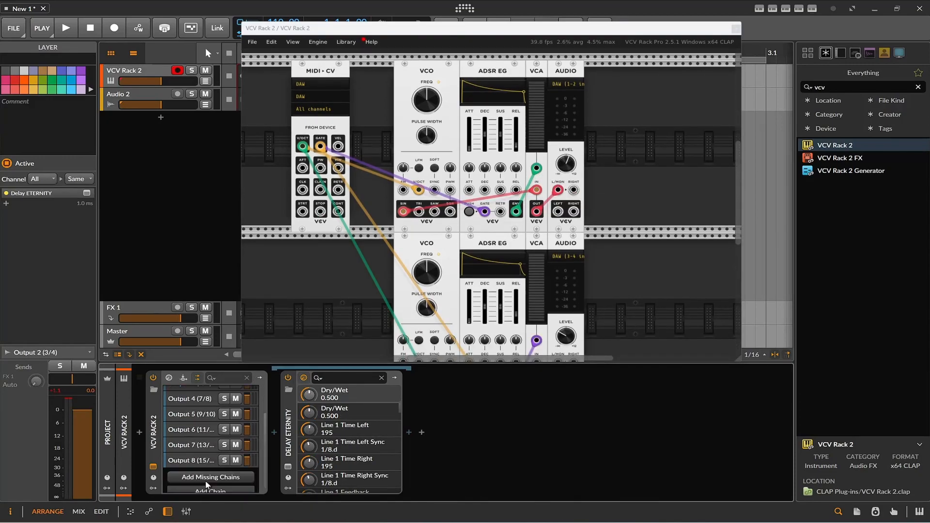
{"action": "left_click", "coordinate": [205, 457]}
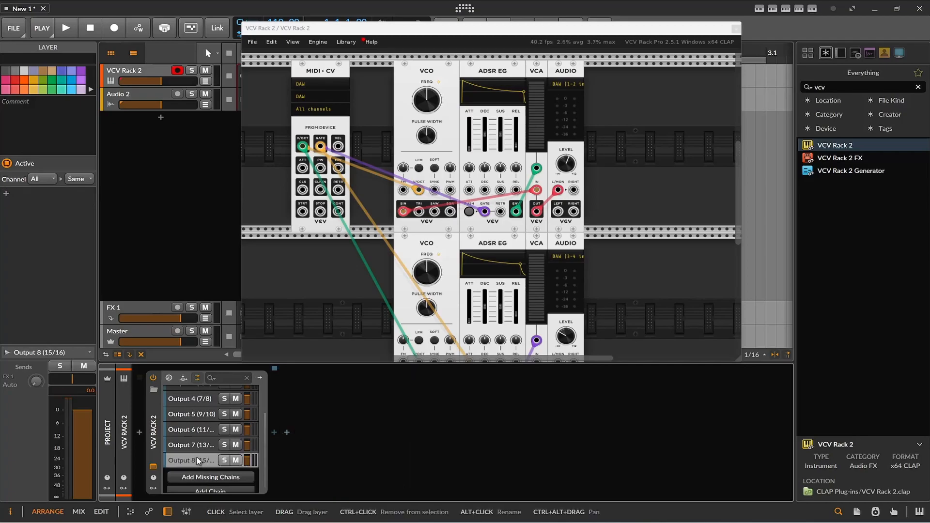
{"action": "scroll", "coordinate": [203, 450], "scroll_direction": "up", "scroll_amount": 3}
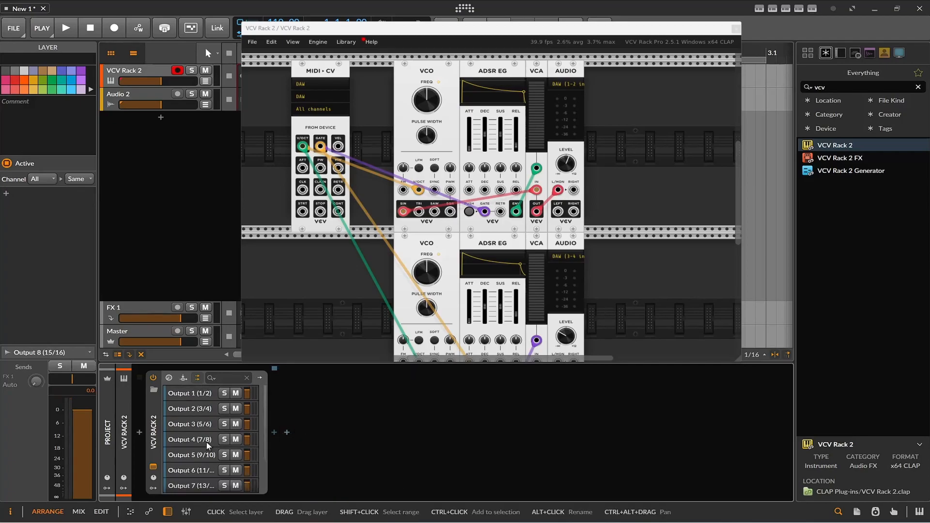
{"action": "left_click", "coordinate": [193, 396]}
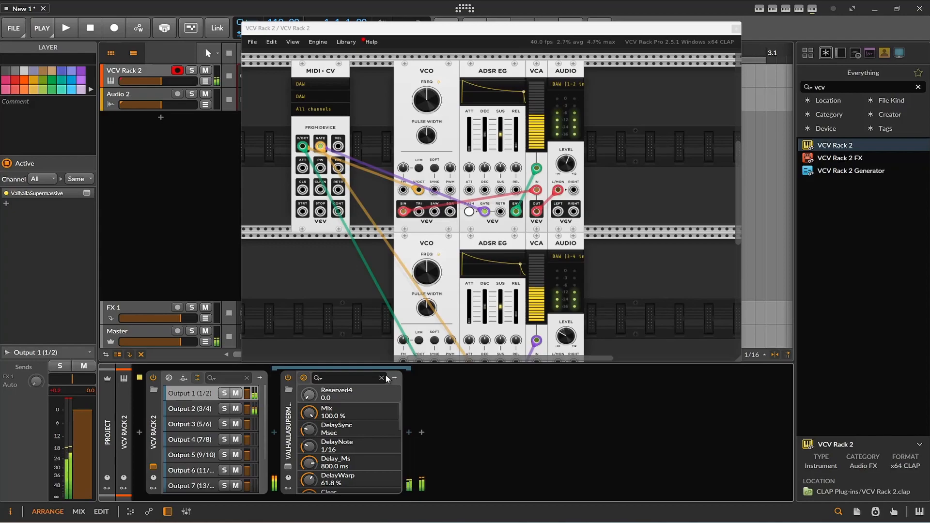
Step: Lower the frequency of the first-row VCO while both voices play
{"action": "left_click_drag", "start_coordinate": [424, 102], "coordinate": [425, 103]}
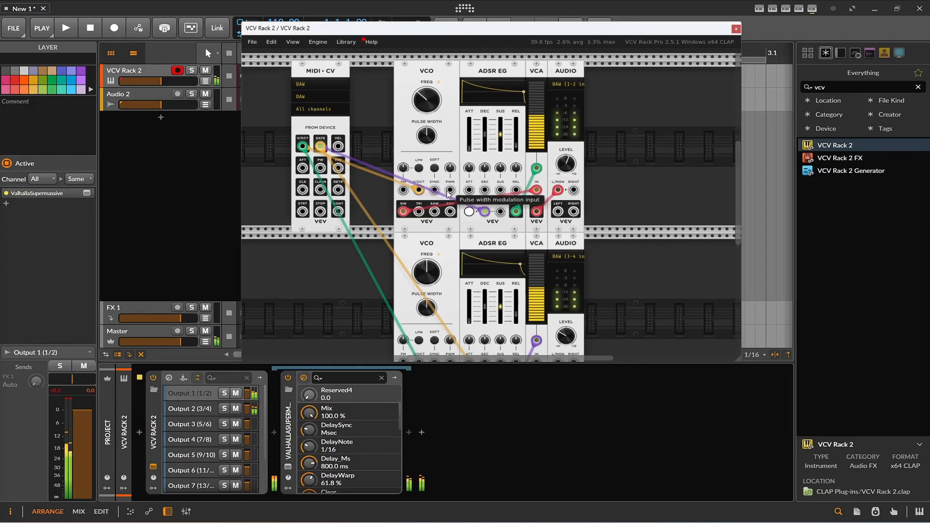
{"action": "scroll", "coordinate": [379, 200], "scroll_direction": "down", "scroll_amount": 4}
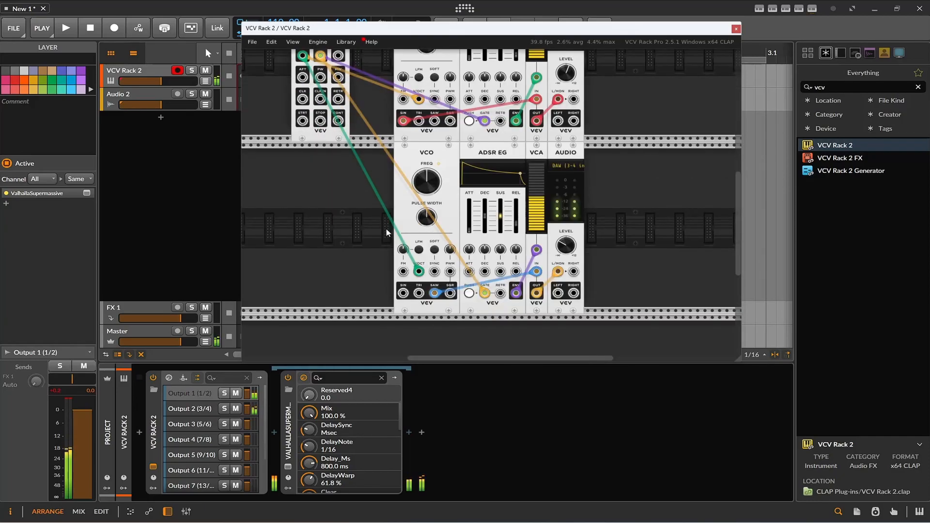
{"action": "scroll", "coordinate": [367, 166], "scroll_direction": "up", "scroll_amount": 4}
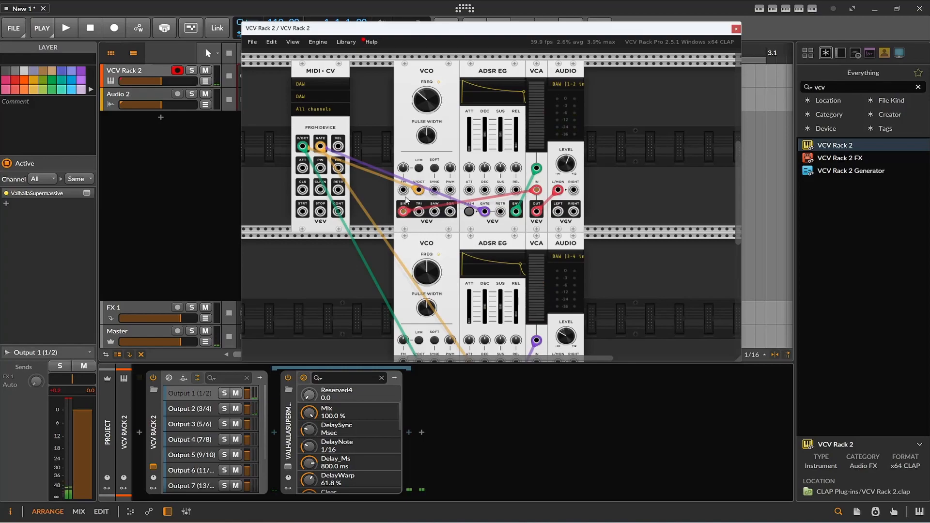
Step: Patch the second-row VCO's triangle output into its own FM input and sweep the frequency modulation, ending at about -58.7%
{"action": "scroll", "coordinate": [404, 261], "scroll_direction": "down", "scroll_amount": 2}
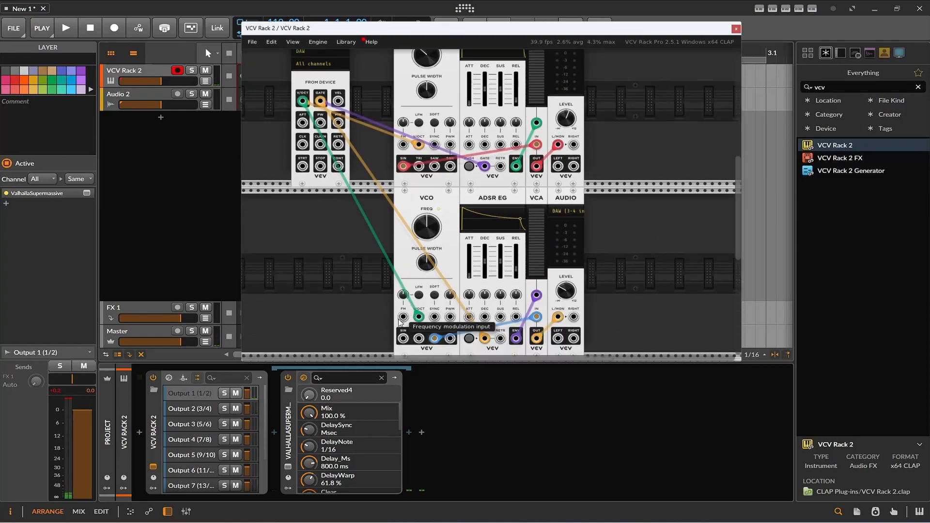
{"action": "left_click_drag", "start_coordinate": [403, 318], "coordinate": [419, 338]}
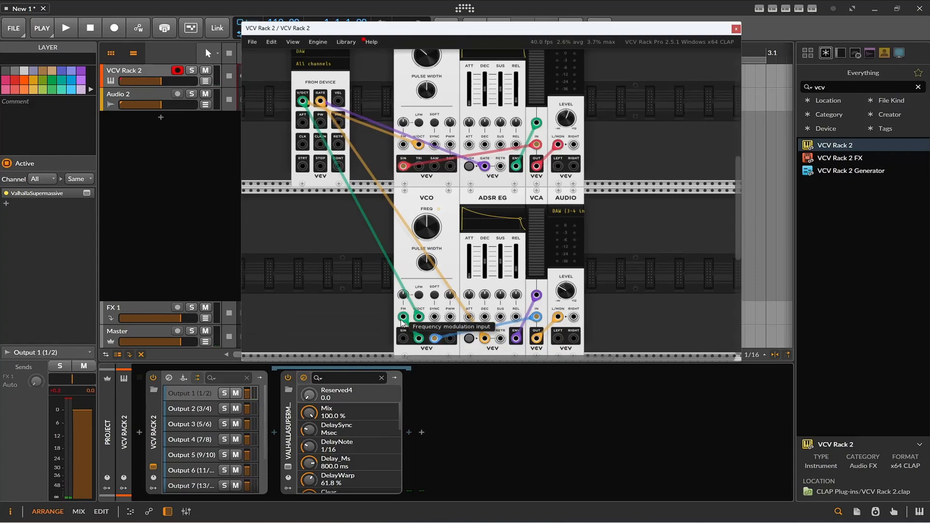
{"action": "mouse_move", "coordinate": [402, 294]}
{"action": "left_mouse_down"}
{"action": "mouse_move", "coordinate": [403, 280]}
{"action": "mouse_move", "coordinate": [403, 294]}
{"action": "left_mouse_up"}
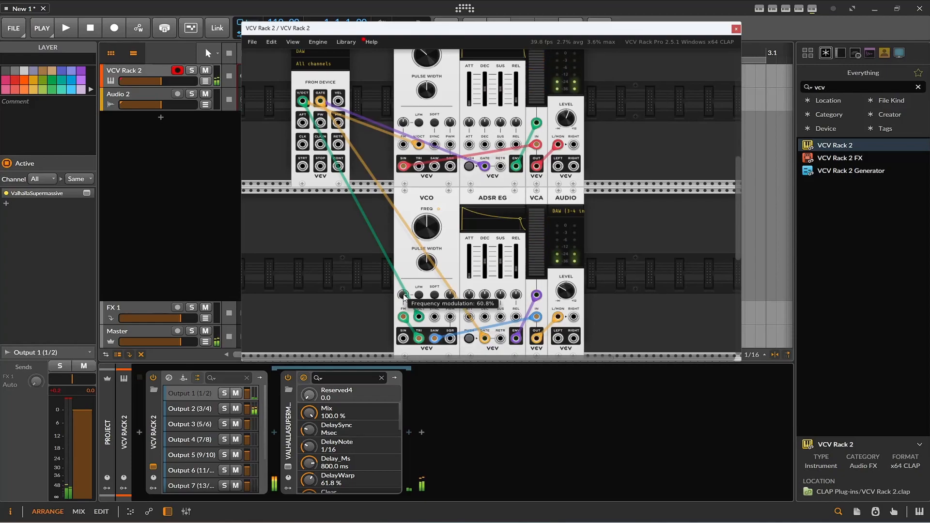
{"action": "left_click_drag", "start_coordinate": [411, 301], "coordinate": [406, 346]}
{"action": "left_click_drag", "start_coordinate": [404, 300], "coordinate": [404, 298]}
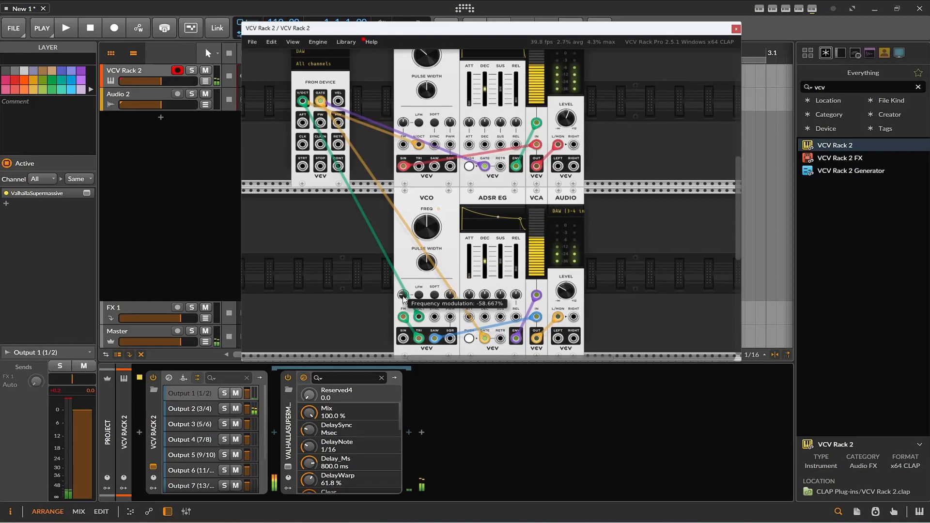
Step: Nudge the 3-4 Audio module away from its VCA and raise the second-row VCO's frequency and frequency modulation amount
{"action": "mouse_move", "coordinate": [556, 291]}
{"action": "left_mouse_down"}
{"action": "mouse_move", "coordinate": [555, 274]}
{"action": "mouse_move", "coordinate": [563, 281]}
{"action": "left_mouse_up"}
{"action": "left_click_drag", "start_coordinate": [576, 293], "coordinate": [576, 260]}
{"action": "left_click_drag", "start_coordinate": [428, 218], "coordinate": [428, 212]}
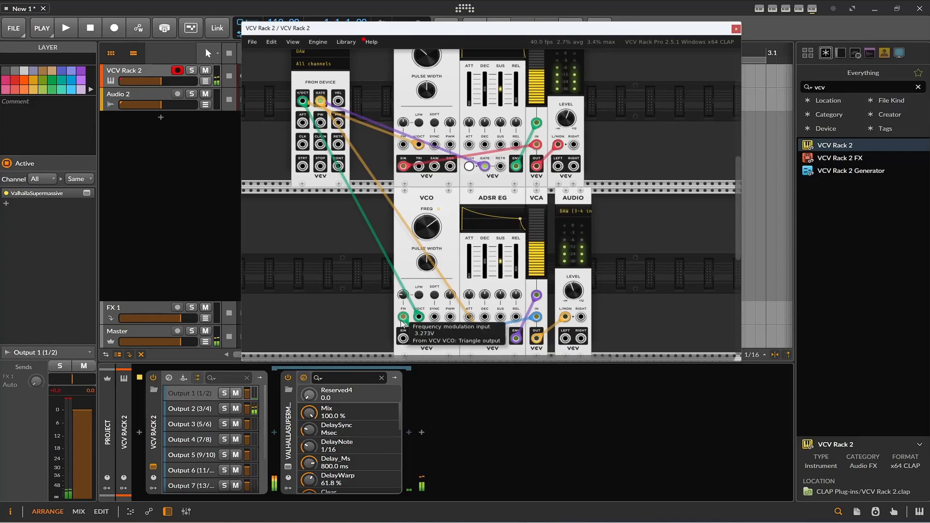
{"action": "left_click_drag", "start_coordinate": [402, 294], "coordinate": [402, 276]}
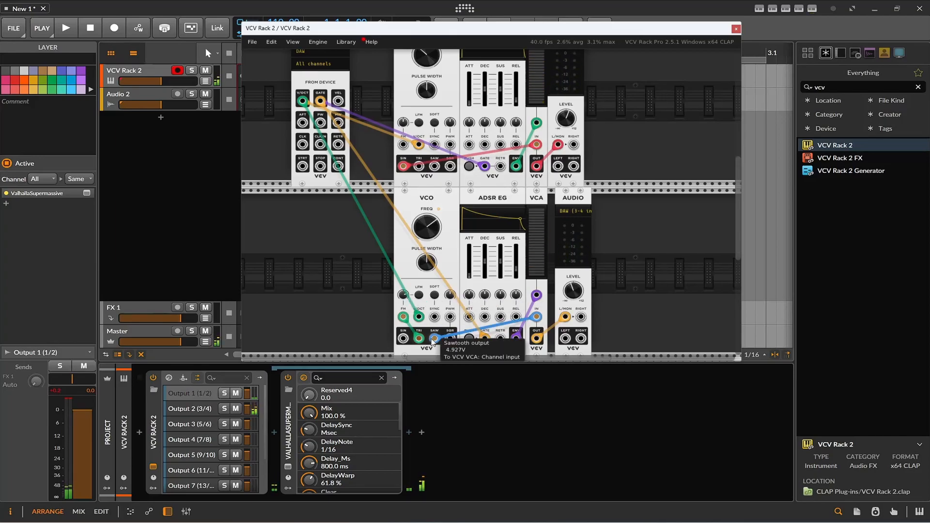
Step: Replace the triangle FM source with the second-row VCO's own square output and raise its pulse width
{"action": "left_click_drag", "start_coordinate": [418, 339], "coordinate": [351, 342]}
{"action": "left_click_drag", "start_coordinate": [450, 339], "coordinate": [403, 317]}
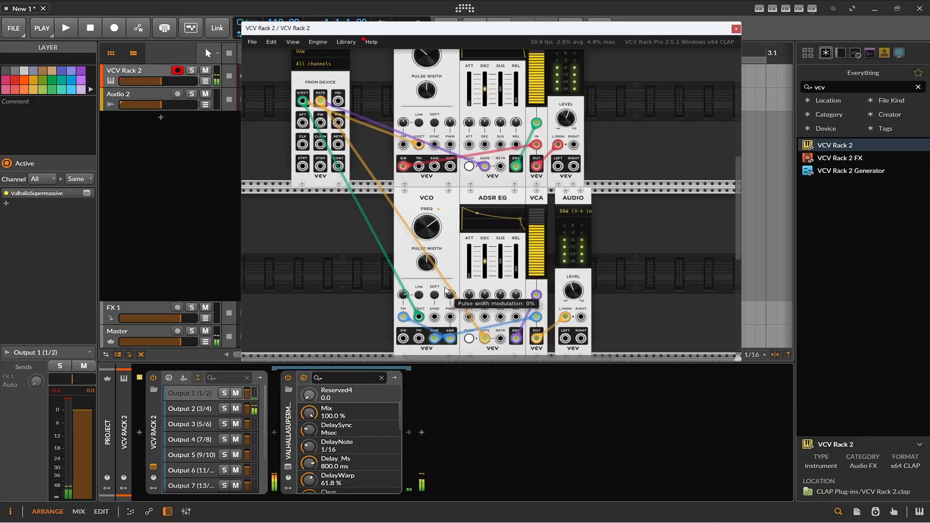
{"action": "left_click_drag", "start_coordinate": [426, 263], "coordinate": [427, 256]}
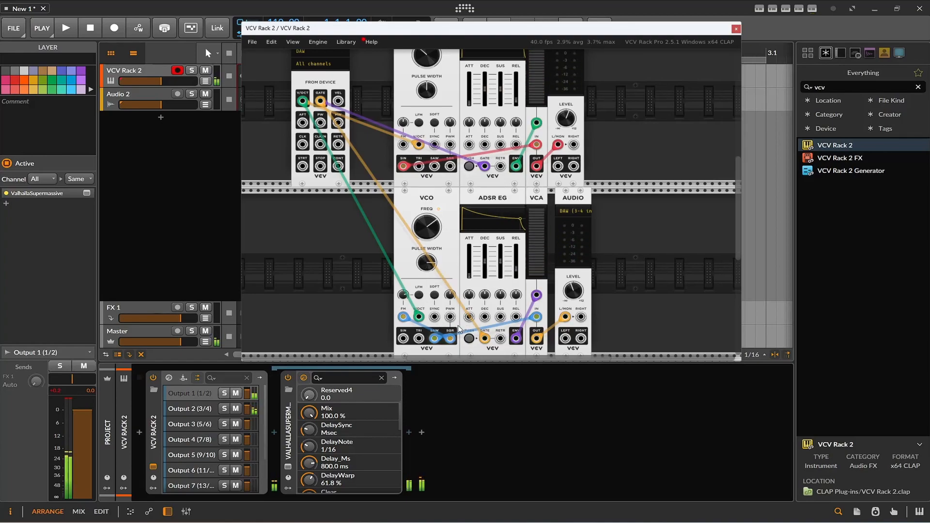
Step: Swap the FM source to the second-row VCO's own sine output and set its frequency modulation to about 46.9%
{"action": "left_click_drag", "start_coordinate": [453, 339], "coordinate": [425, 361]}
{"action": "left_click_drag", "start_coordinate": [404, 305], "coordinate": [403, 282]}
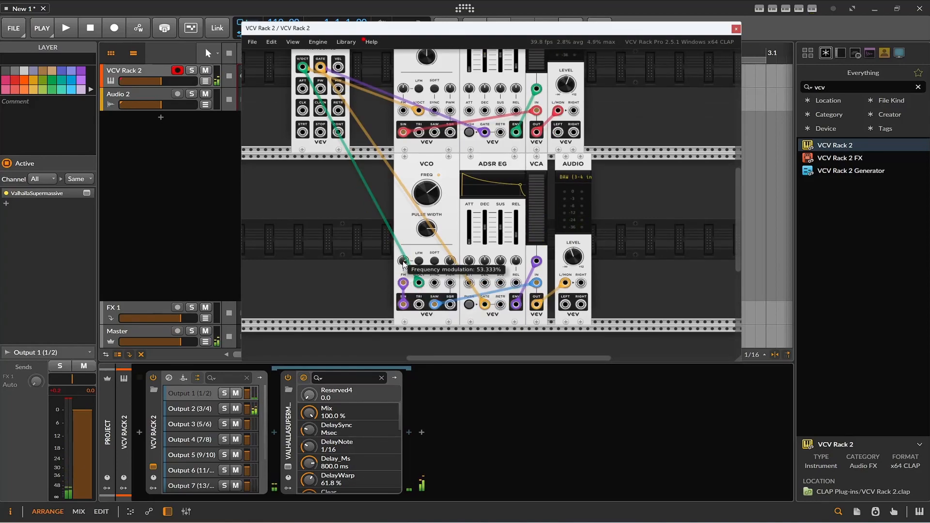
{"action": "left_click_drag", "start_coordinate": [403, 262], "coordinate": [404, 263]}
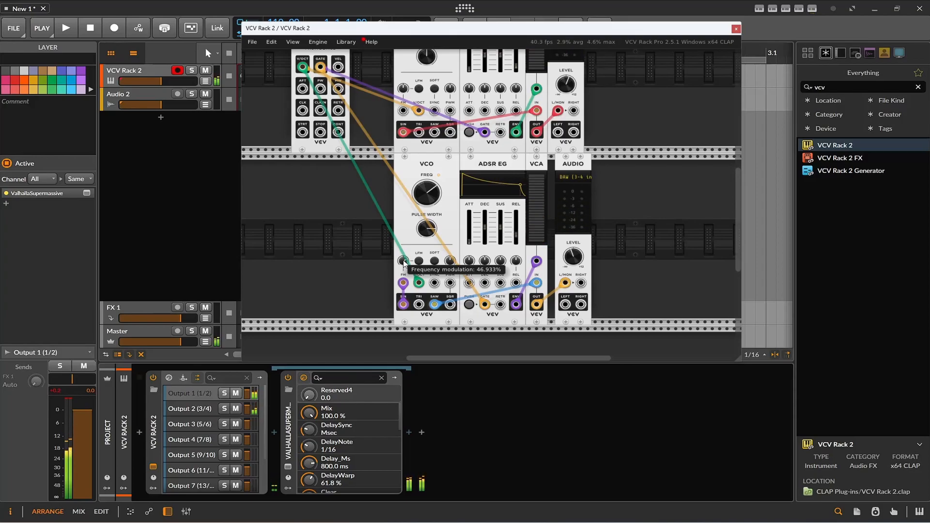
Step: Replace the self-patched FM cable with the triangle output of a new VCO placed beside the second-row VCO and tuned to about 871 Hz
{"action": "left_click_drag", "start_coordinate": [402, 305], "coordinate": [321, 267]}
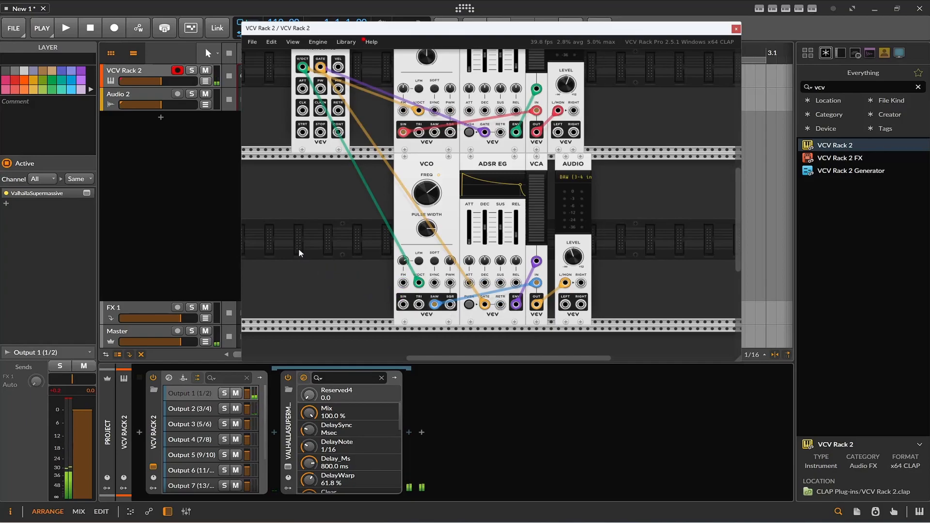
{"action": "right_click", "coordinate": [307, 219]}
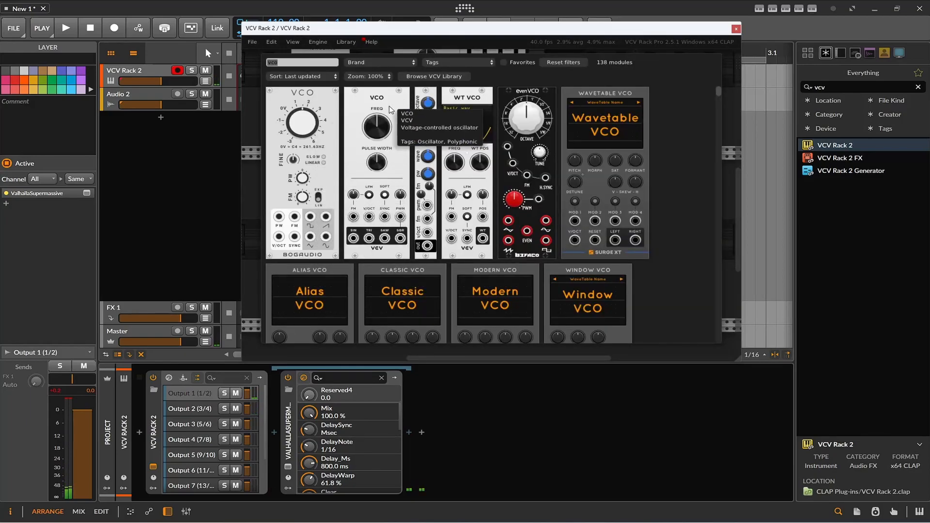
{"action": "left_click", "coordinate": [368, 204]}
{"action": "left_click_drag", "start_coordinate": [301, 304], "coordinate": [403, 282]}
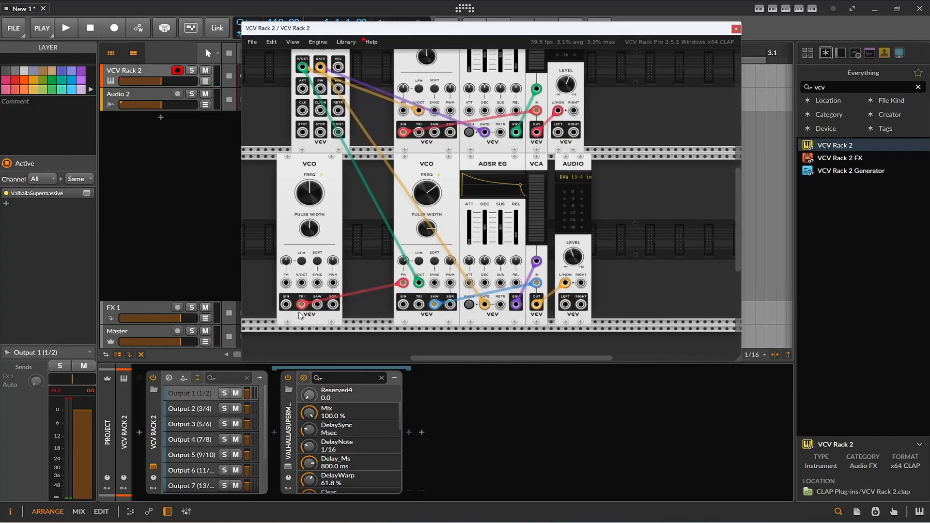
{"action": "left_click_drag", "start_coordinate": [303, 316], "coordinate": [357, 321]}
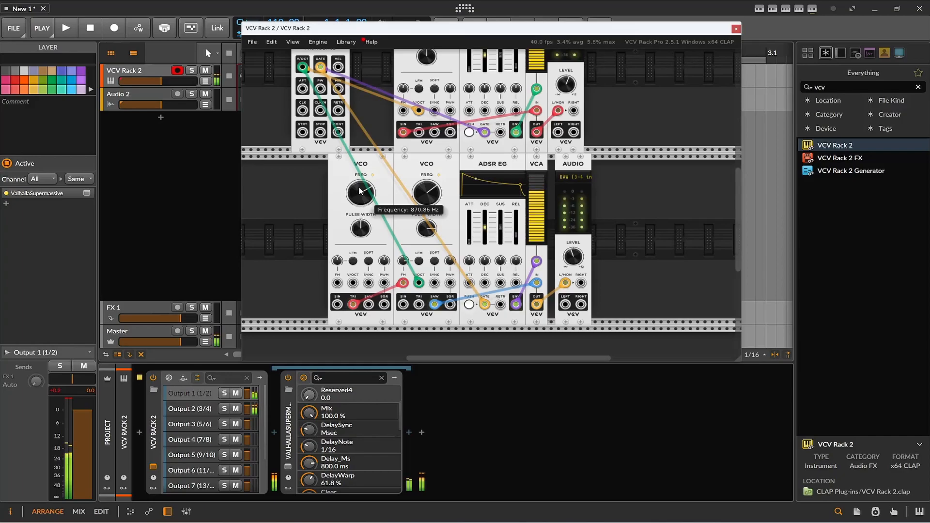
Step: Clear the "vcv" search in the device browser and look through the full list of devices
{"action": "scroll", "coordinate": [424, 177], "scroll_direction": "up", "scroll_amount": 3}
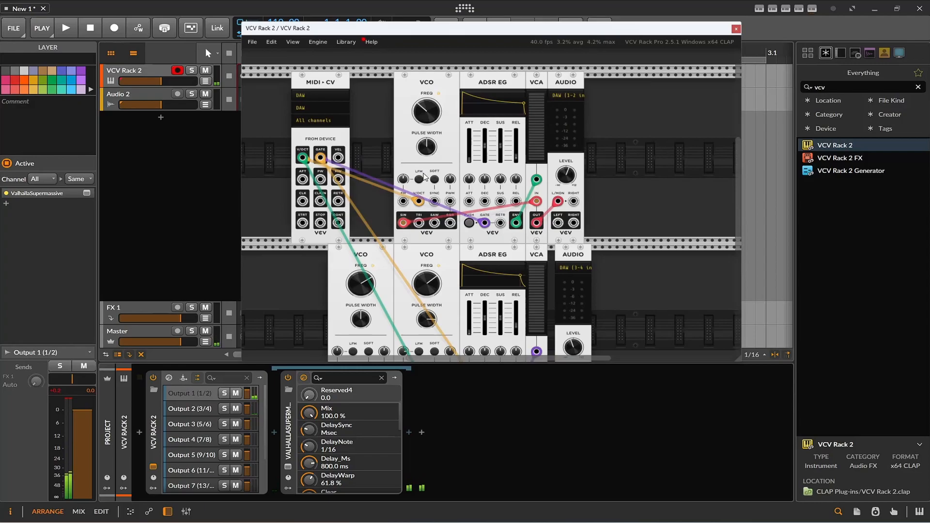
{"action": "left_click", "coordinate": [918, 87]}
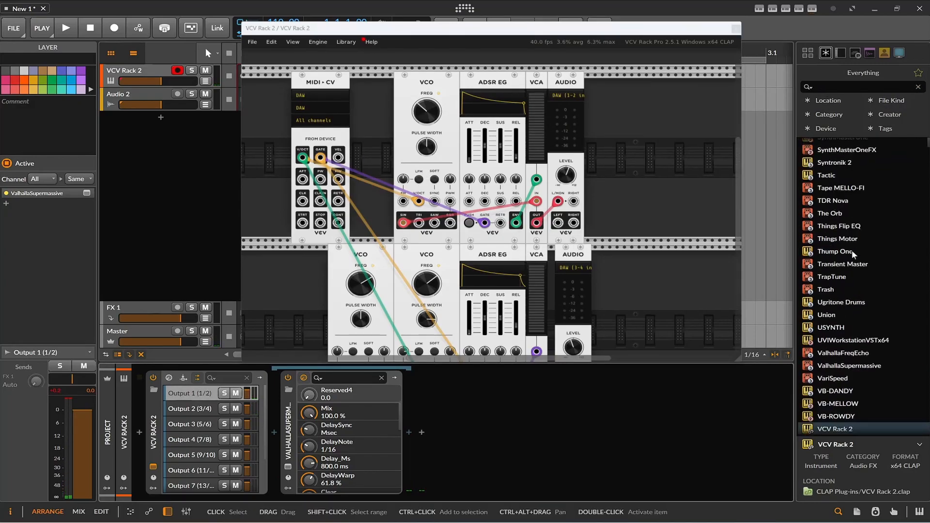
{"action": "scroll", "coordinate": [850, 249], "scroll_direction": "up", "scroll_amount": 10}
Step: Add a WT VCO module and place it in a third row below the second-row VCO
{"action": "right_click", "coordinate": [687, 245]}
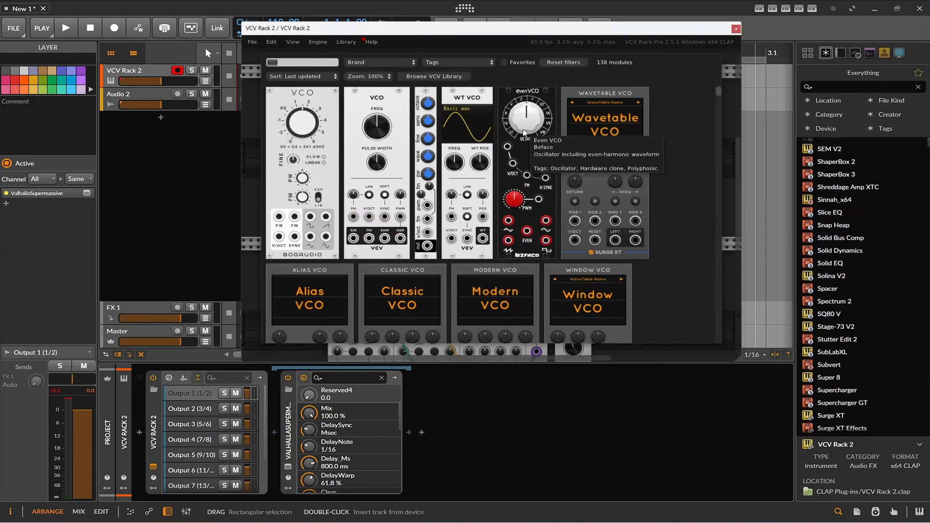
{"action": "left_click_drag", "start_coordinate": [469, 97], "coordinate": [632, 130]}
{"action": "scroll", "coordinate": [388, 209], "scroll_direction": "down", "scroll_amount": 4}
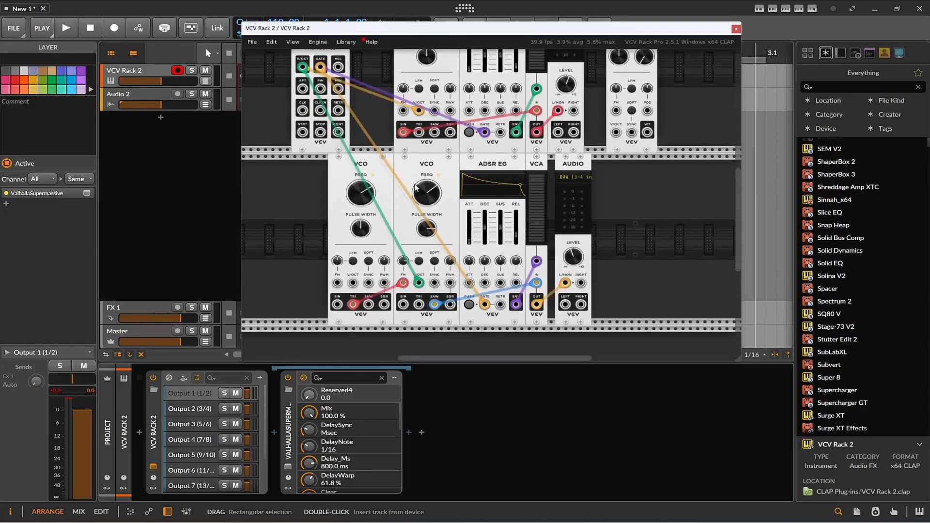
{"action": "scroll", "coordinate": [426, 189], "scroll_direction": "up", "scroll_amount": 3}
{"action": "left_click_drag", "start_coordinate": [632, 87], "coordinate": [450, 390]}
Step: Duplicate the 3-4 Audio module into the third row and assign the copy to DAW (5-6 in, 5-6 out)
{"action": "right_click", "coordinate": [576, 77]}
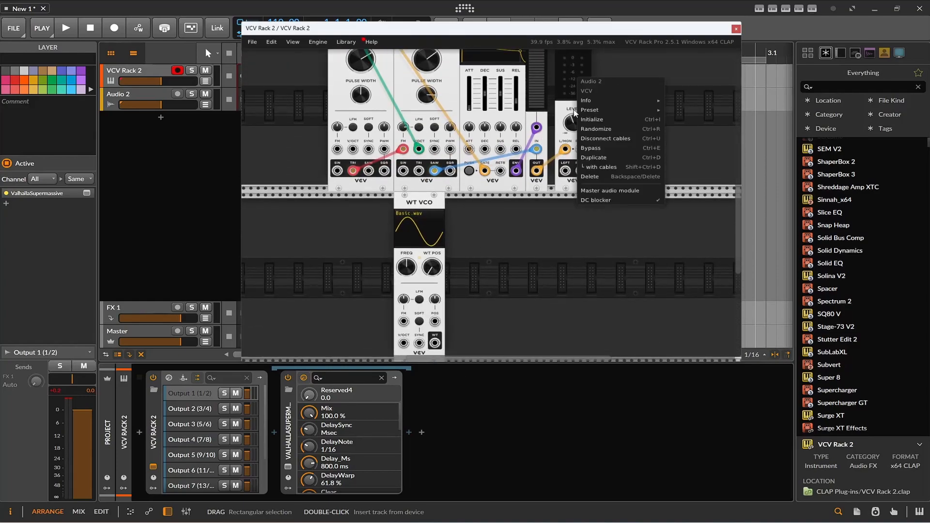
{"action": "left_click", "coordinate": [594, 157]}
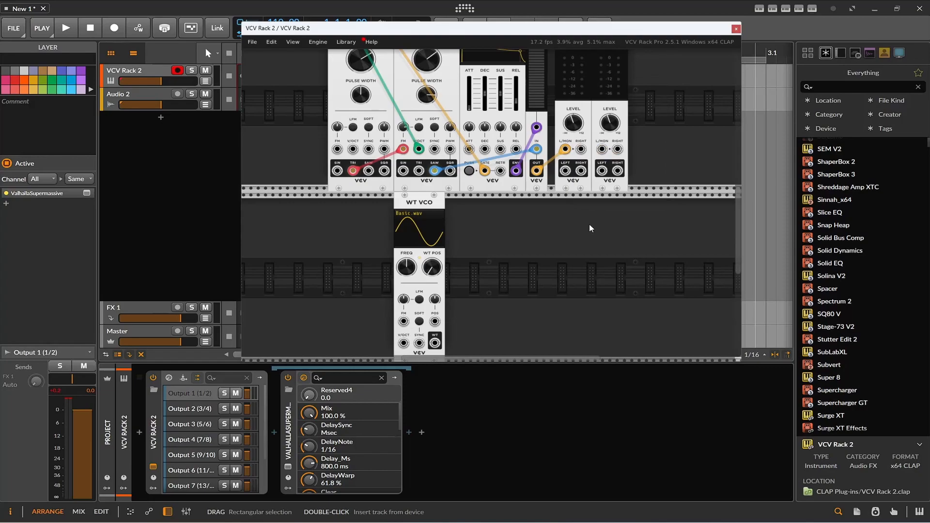
{"action": "left_click_drag", "start_coordinate": [614, 82], "coordinate": [576, 225]}
{"action": "left_click", "coordinate": [578, 216]}
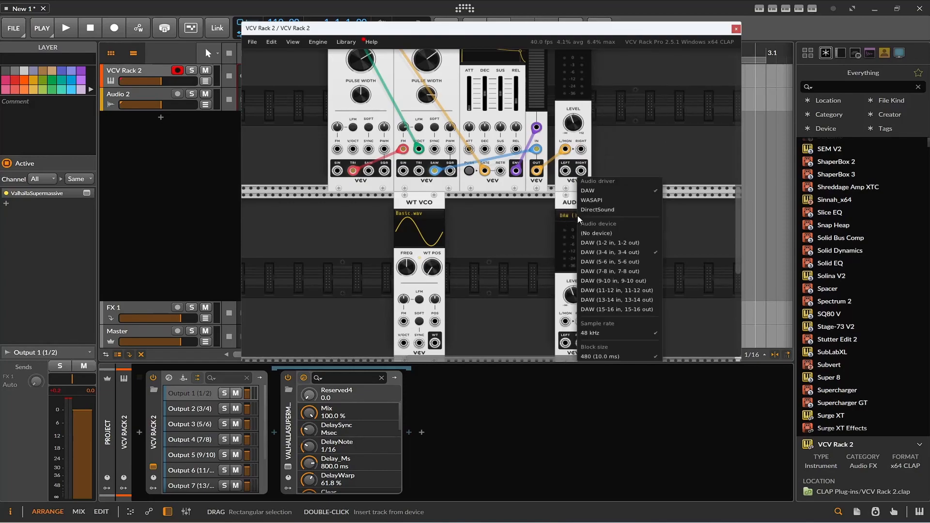
{"action": "left_click", "coordinate": [607, 262]}
Step: Duplicate the second-row VCA and ADSR EG modules and place the copies in the third row between WT VCO and Audio
{"action": "right_click", "coordinate": [530, 162]}
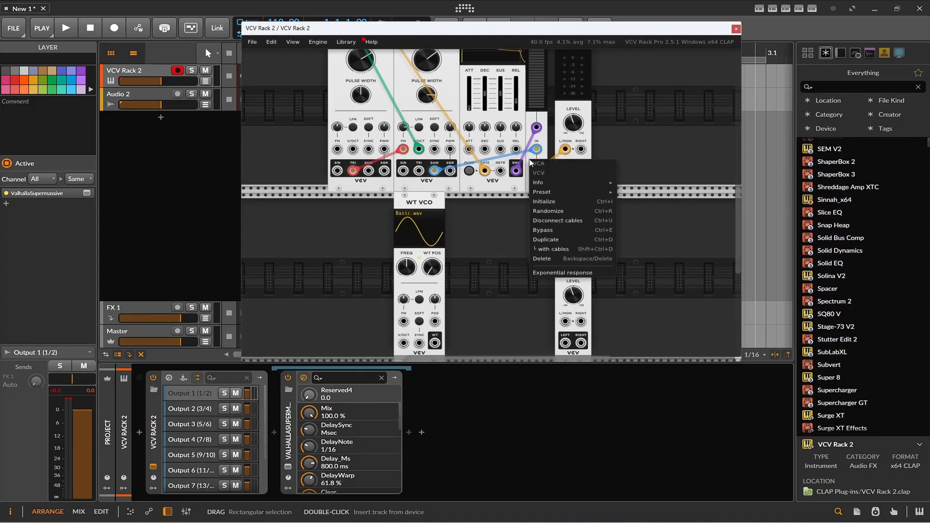
{"action": "left_click", "coordinate": [546, 239]}
{"action": "left_click_drag", "start_coordinate": [552, 181], "coordinate": [529, 222]}
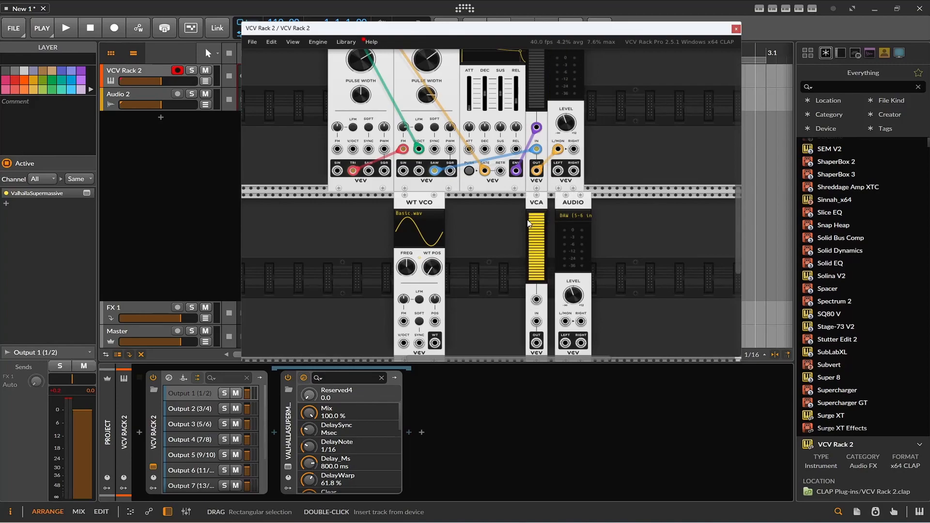
{"action": "right_click", "coordinate": [468, 185]}
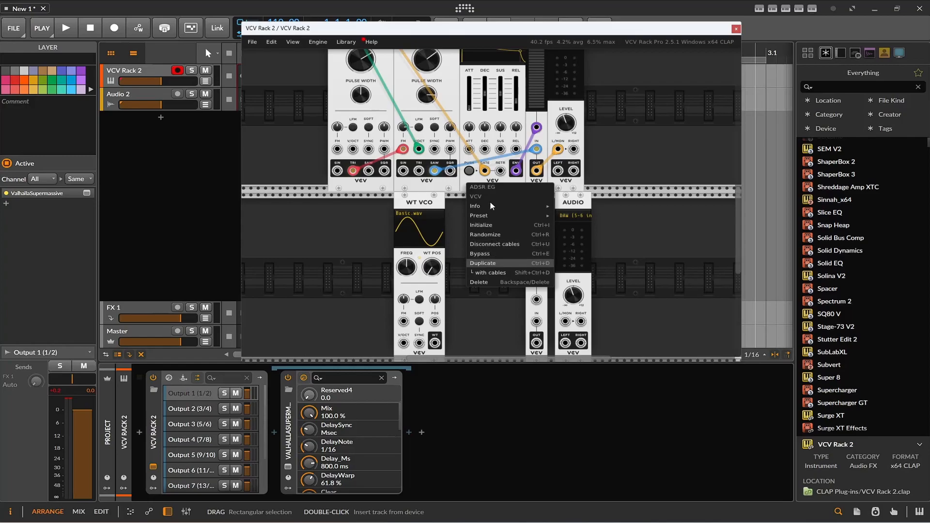
{"action": "left_click", "coordinate": [487, 263]}
{"action": "left_click_drag", "start_coordinate": [536, 184], "coordinate": [515, 223]}
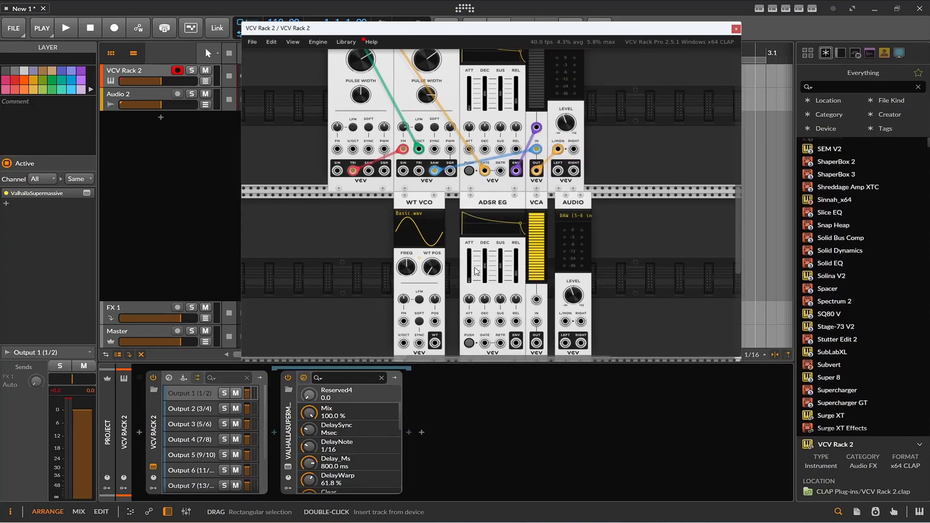
Step: Patch the third row's envelope output and WT output into its VCA, and the VCA output into the Audio module's L/MON input
{"action": "scroll", "coordinate": [476, 271], "scroll_direction": "down", "scroll_amount": 3}
{"action": "left_click_drag", "start_coordinate": [516, 274], "coordinate": [536, 231]}
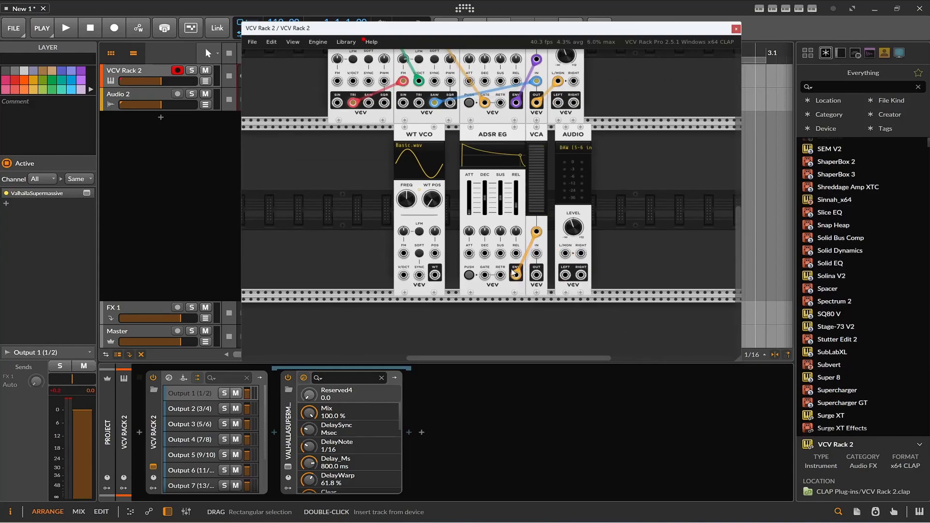
{"action": "left_click_drag", "start_coordinate": [435, 275], "coordinate": [536, 254]}
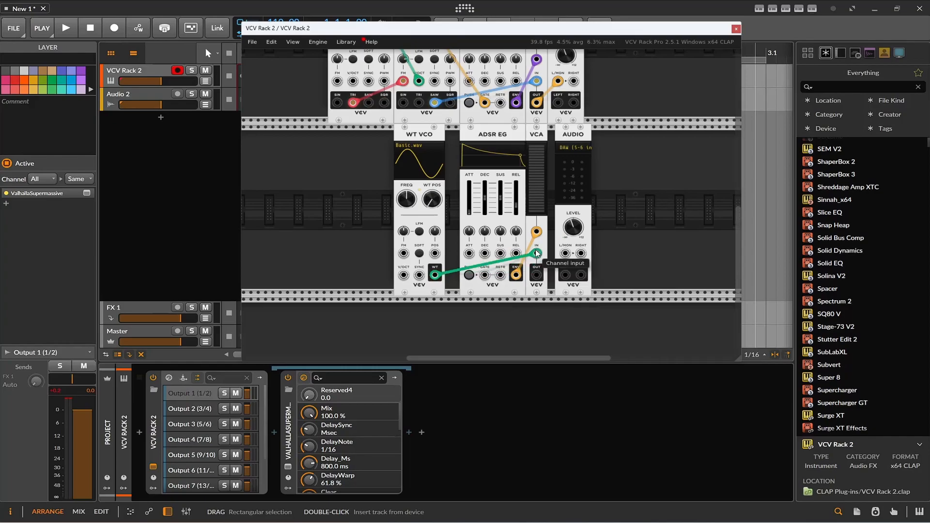
{"action": "left_click_drag", "start_coordinate": [536, 275], "coordinate": [565, 253]}
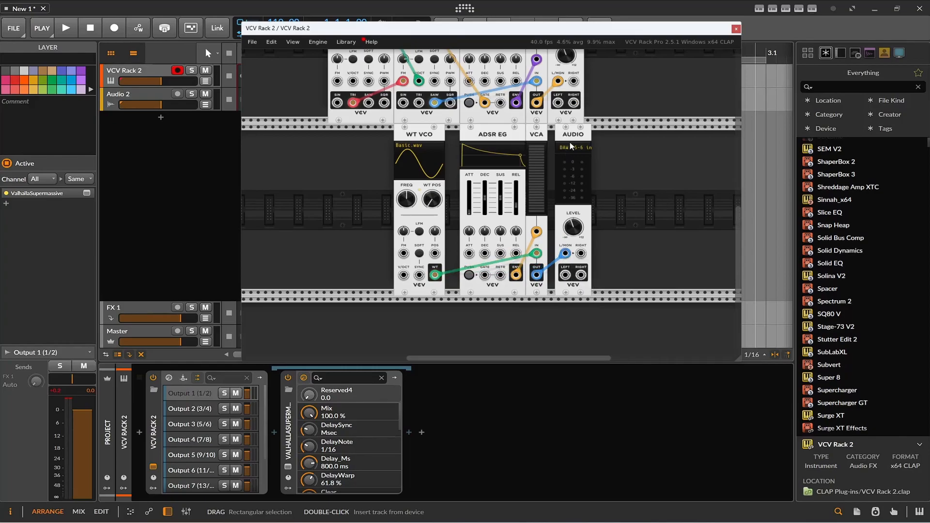
Step: Patch the MIDI module's V/OCT output into the WT VCO's V/OCT input
{"action": "scroll", "coordinate": [489, 141], "scroll_direction": "up", "scroll_amount": 5}
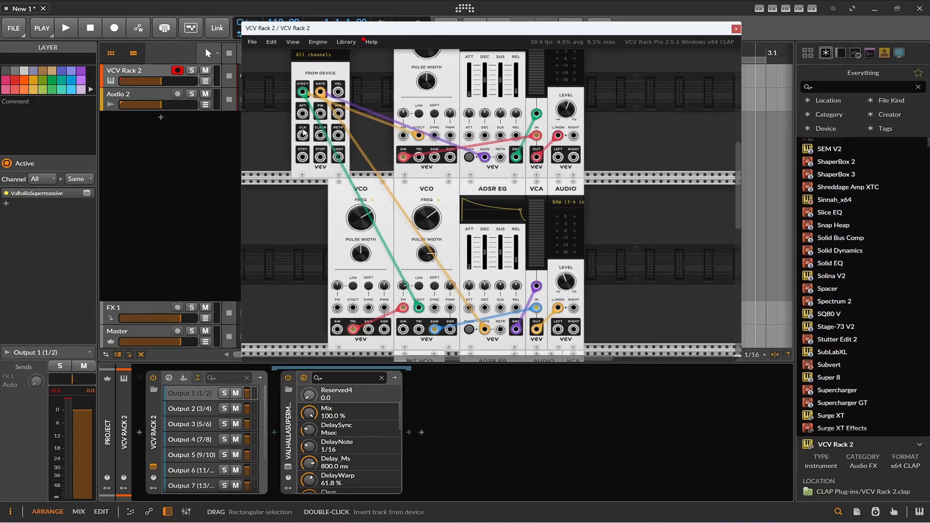
{"action": "scroll", "coordinate": [305, 96], "scroll_direction": "down", "scroll_amount": 1}
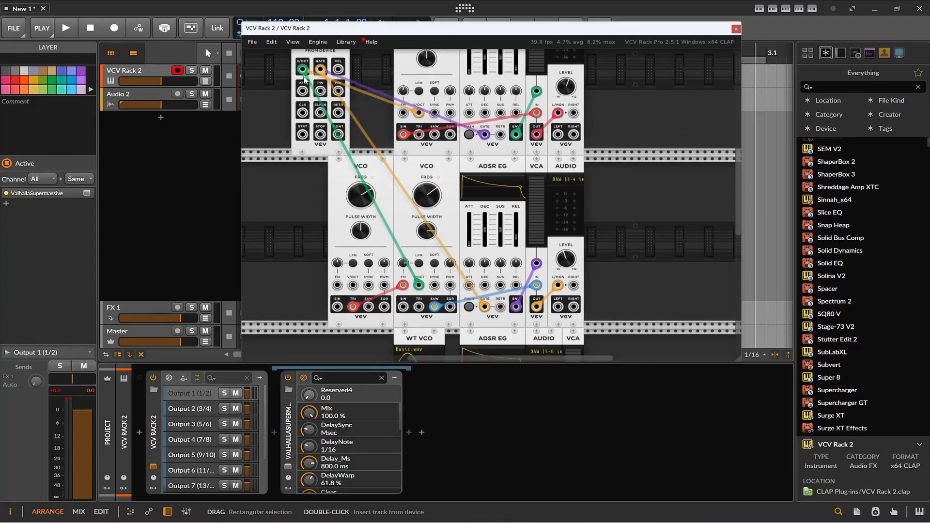
{"action": "scroll", "coordinate": [304, 80], "scroll_direction": "down", "scroll_amount": 1}
{"action": "scroll", "coordinate": [304, 79], "scroll_direction": "up", "scroll_amount": 2}
{"action": "left_click_drag", "start_coordinate": [302, 69], "coordinate": [399, 291]}
{"action": "scroll", "coordinate": [397, 238], "scroll_direction": "down", "scroll_amount": 5}
{"action": "scroll", "coordinate": [398, 300], "scroll_direction": "up", "scroll_amount": 5}
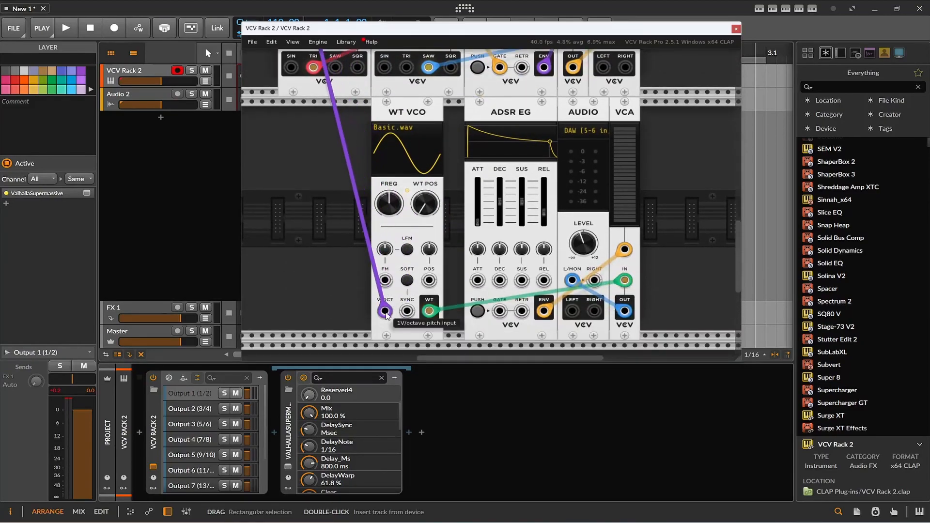
Step: Patch the MIDI module's gate output into the gate input of the third-row ADSR EG
{"action": "scroll", "coordinate": [373, 228], "scroll_direction": "up", "scroll_amount": 5}
{"action": "scroll", "coordinate": [312, 156], "scroll_direction": "up", "scroll_amount": 2}
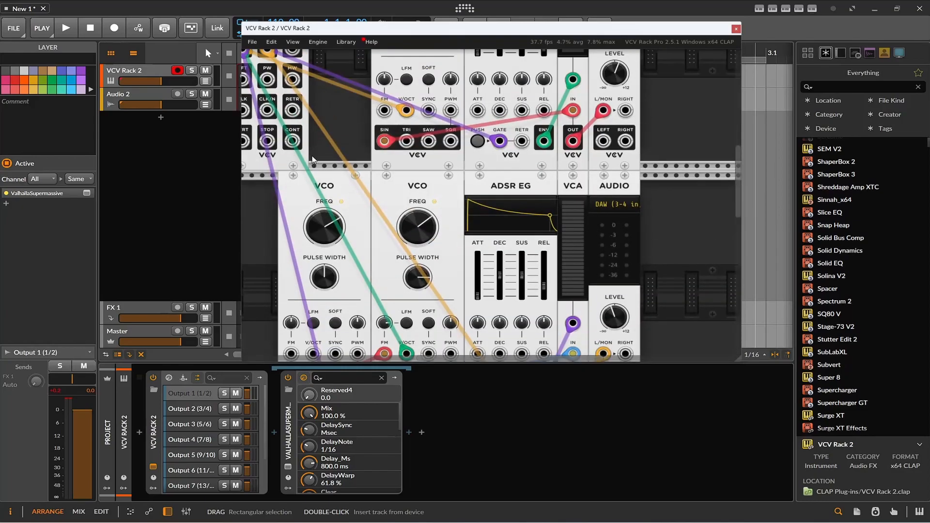
{"action": "scroll", "coordinate": [267, 108], "scroll_direction": "down", "scroll_amount": 6}
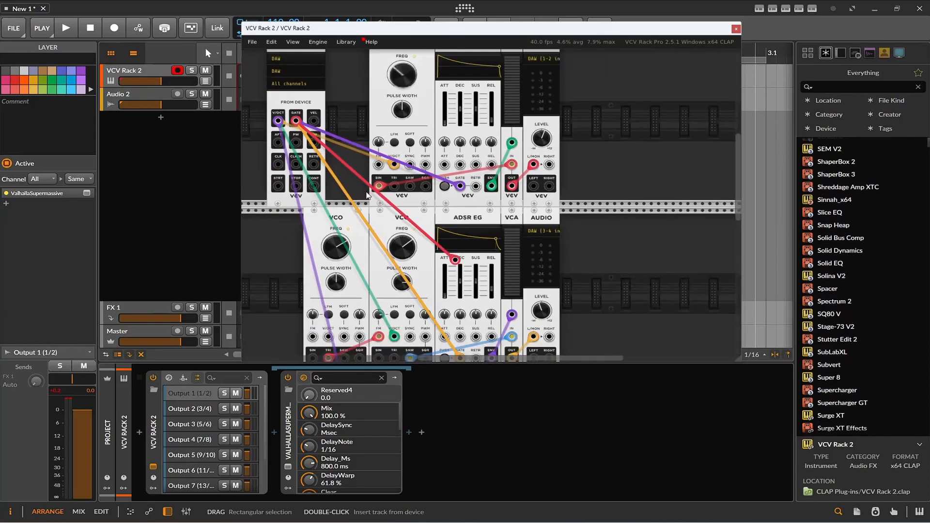
{"action": "scroll", "coordinate": [372, 212], "scroll_direction": "up", "scroll_amount": 6}
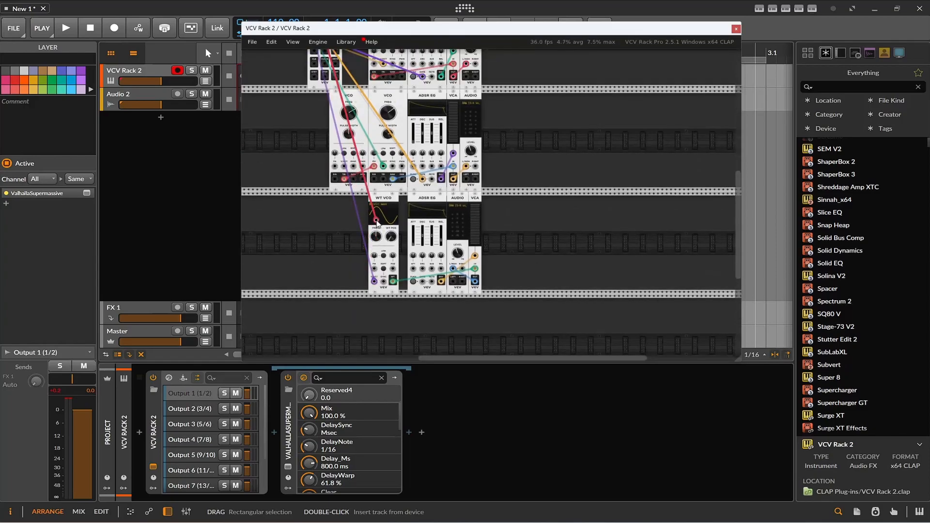
{"action": "left_click_drag", "start_coordinate": [377, 223], "coordinate": [487, 320]}
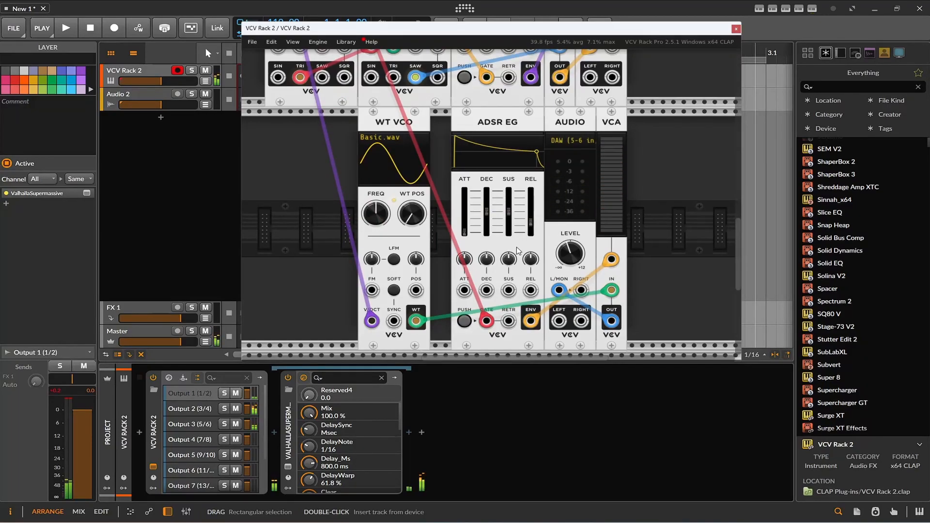
Step: Load the FastFriendsSlowE wavetable into the WT VCO and set the wavetable position to about 47%
{"action": "left_click_drag", "start_coordinate": [381, 218], "coordinate": [412, 208]}
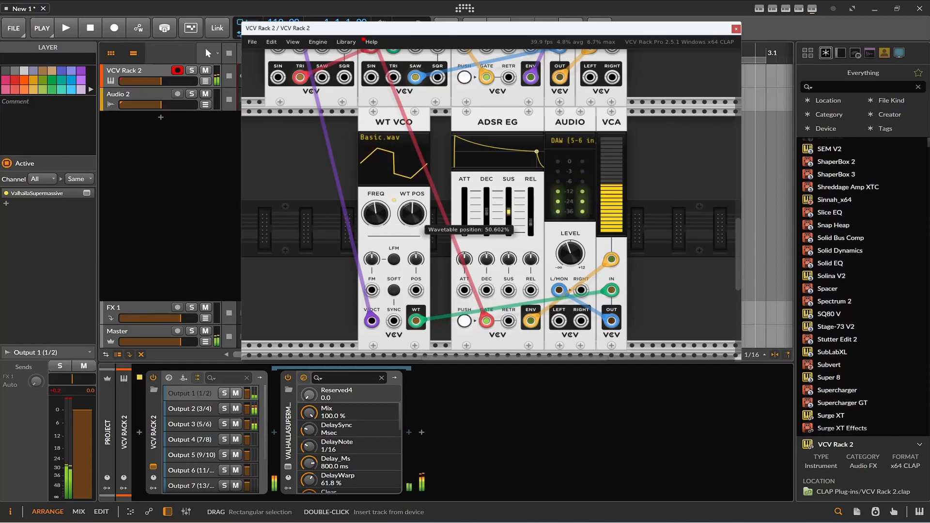
{"action": "right_click", "coordinate": [392, 173]}
{"action": "mouse_move", "coordinate": [425, 196]}
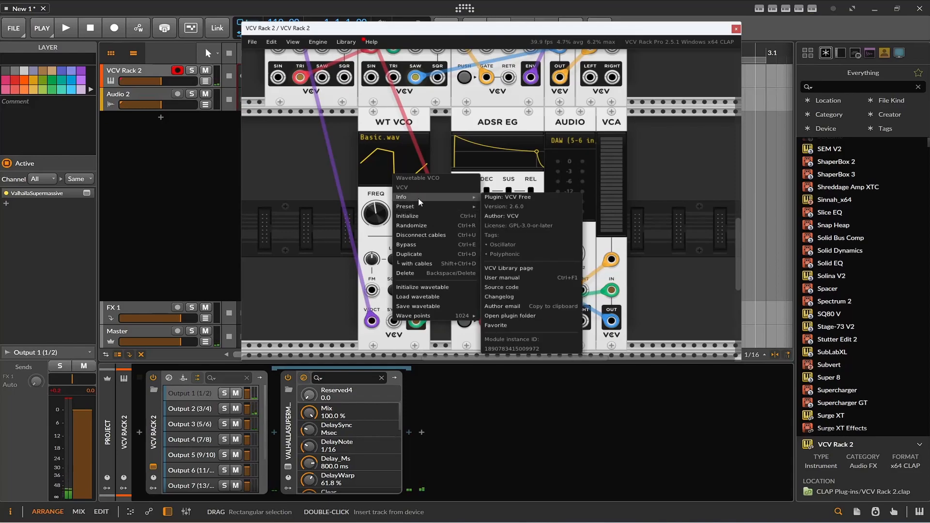
{"action": "left_click", "coordinate": [426, 297]}
{"action": "double_click", "coordinate": [400, 174]}
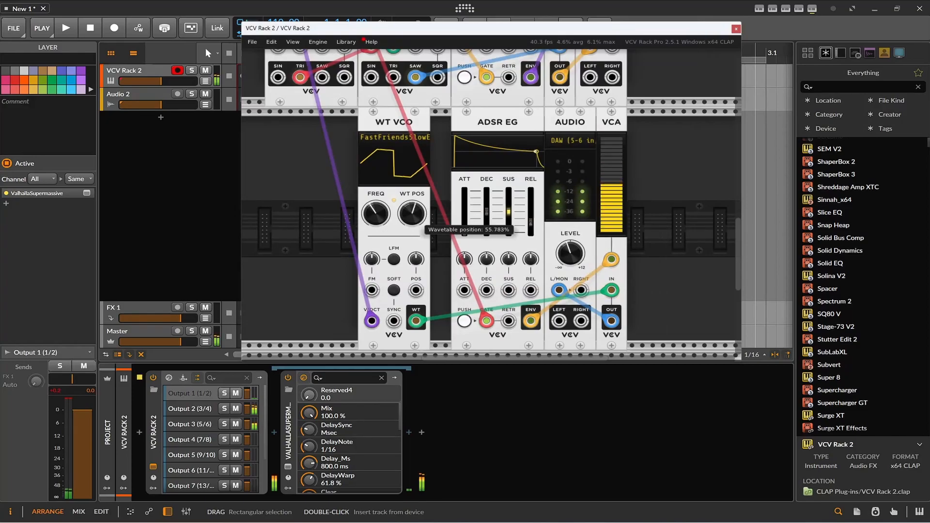
{"action": "left_click_drag", "start_coordinate": [414, 213], "coordinate": [414, 222]}
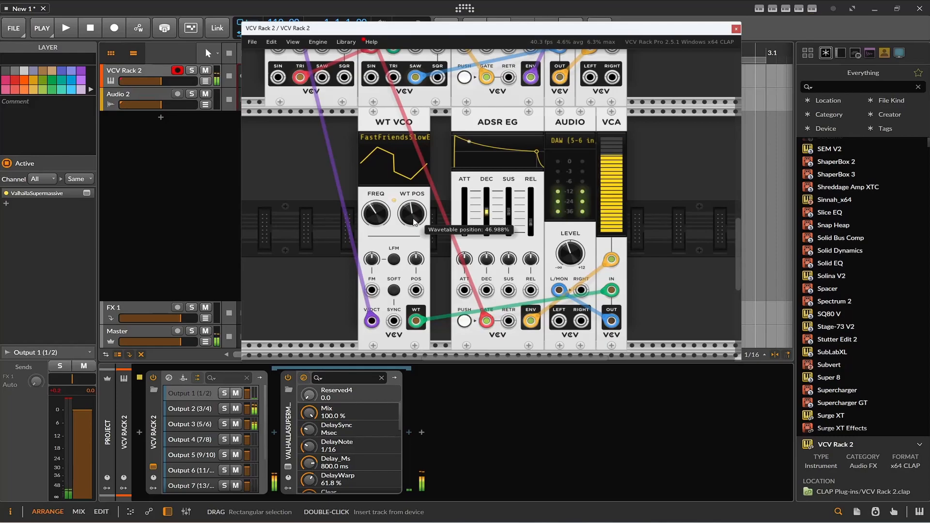
Step: Add a VCV LFO module beside the WT VCO and patch its triangle output into the WT VCO's POS input
{"action": "right_click", "coordinate": [302, 214]}
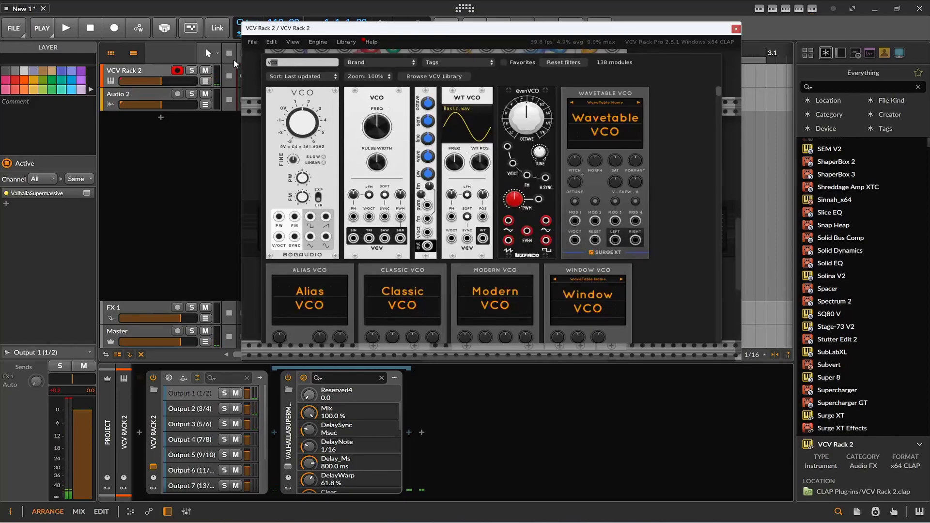
{"action": "type", "text": "lf"}
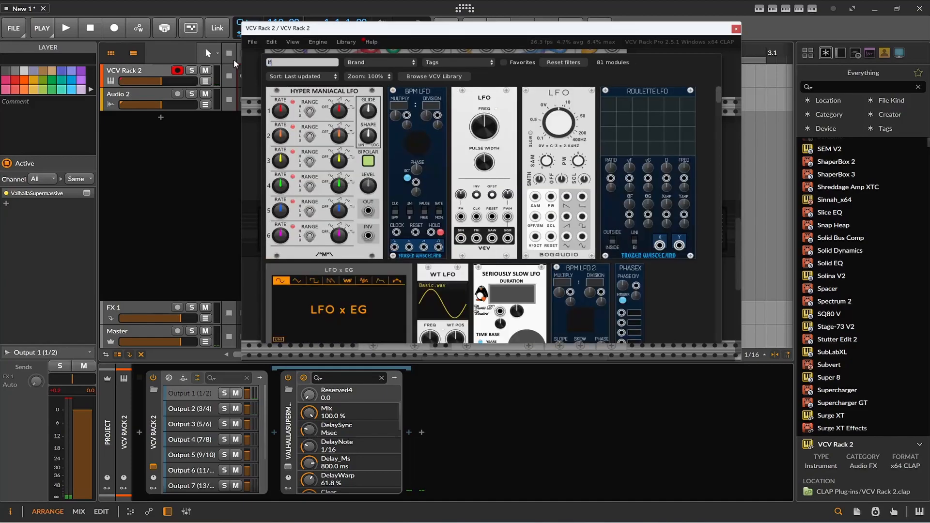
{"action": "type", "text": "o"}
{"action": "left_click", "coordinate": [448, 93]}
{"action": "scroll", "coordinate": [423, 155], "scroll_direction": "down", "scroll_amount": 4}
{"action": "left_click_drag", "start_coordinate": [289, 230], "coordinate": [415, 199]}
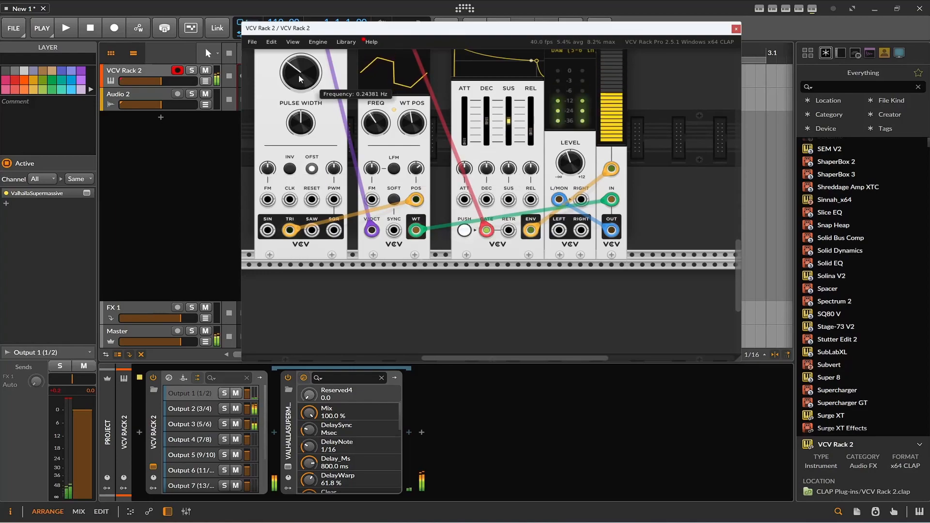
Step: Set the LFO's frequency to about 0.24 Hz and raise the WT VCO's frequency
{"action": "left_click_drag", "start_coordinate": [299, 74], "coordinate": [299, 114]}
{"action": "left_click_drag", "start_coordinate": [369, 119], "coordinate": [368, 107]}
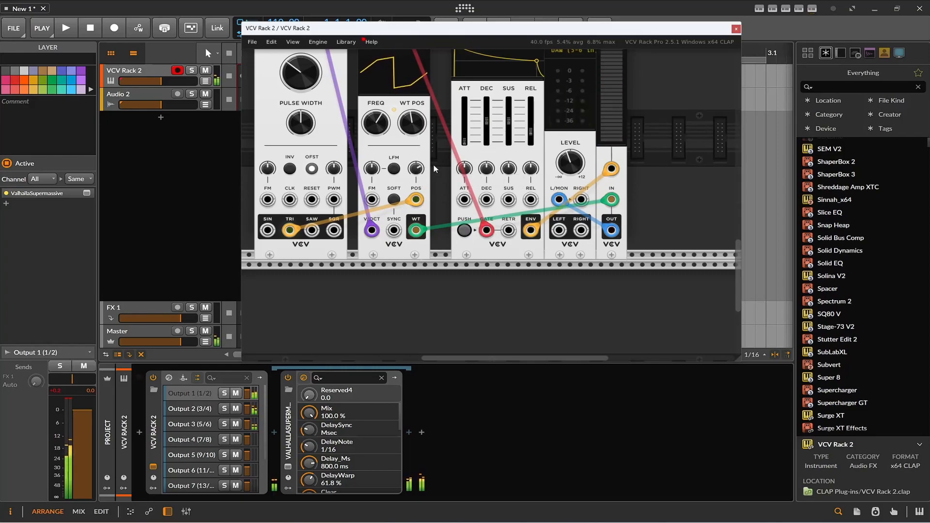
Step: Set the WT VCO's wavetable position to about 61% and raise the LFO's frequency
{"action": "scroll", "coordinate": [448, 156], "scroll_direction": "up", "scroll_amount": 5}
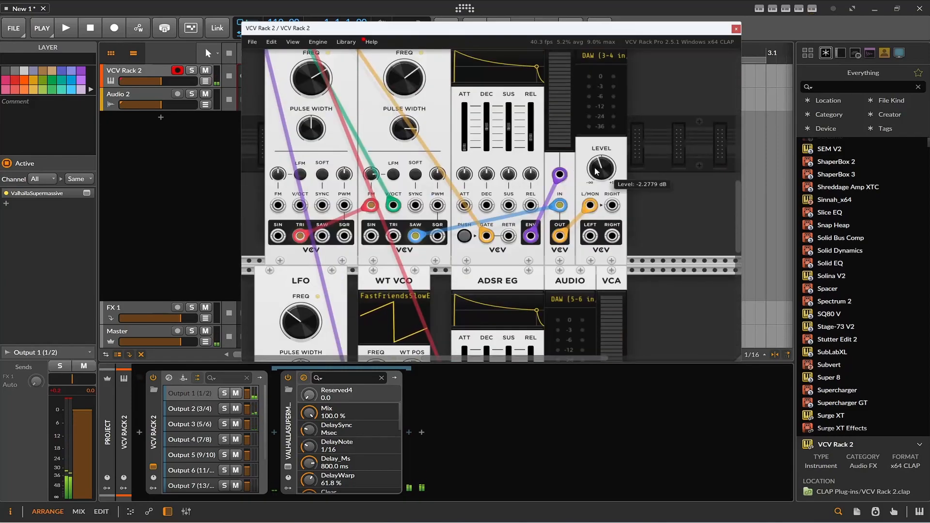
{"action": "scroll", "coordinate": [462, 146], "scroll_direction": "up", "scroll_amount": 1}
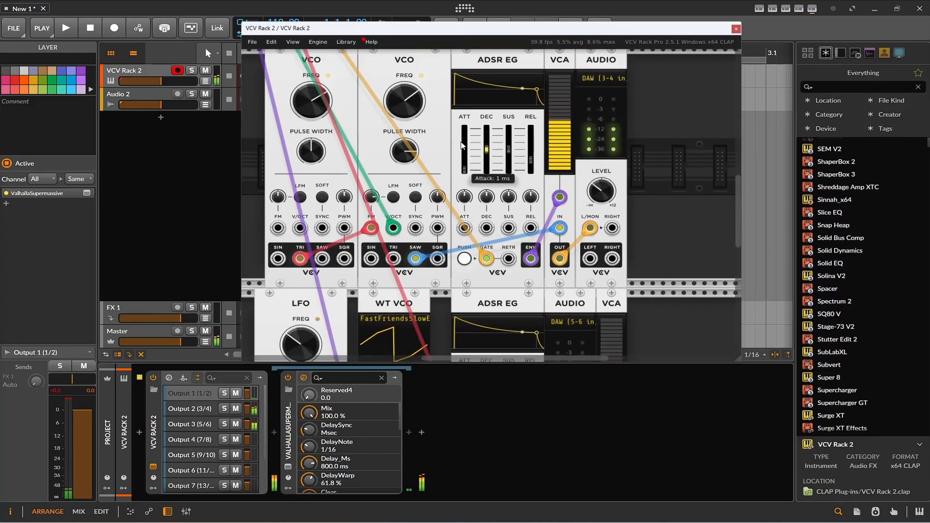
{"action": "scroll", "coordinate": [462, 145], "scroll_direction": "down", "scroll_amount": 5}
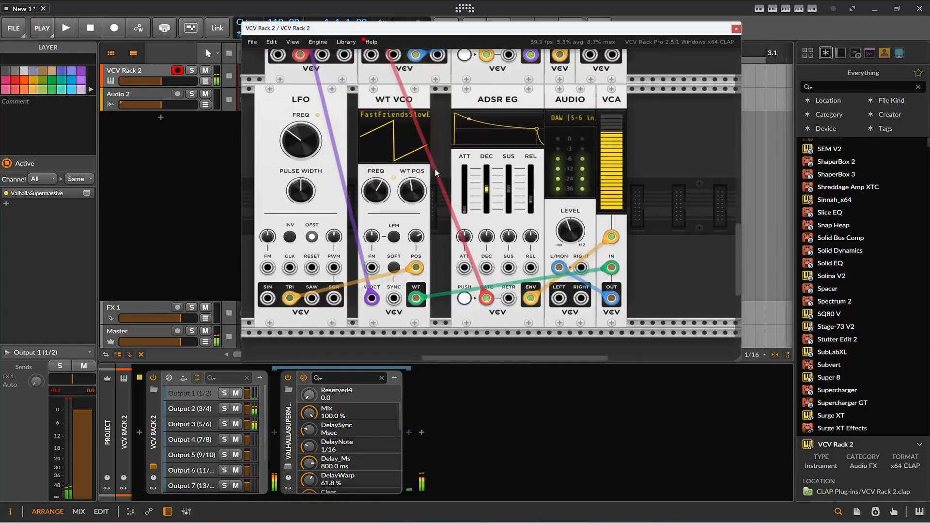
{"action": "left_click_drag", "start_coordinate": [417, 195], "coordinate": [417, 158]}
{"action": "left_click_drag", "start_coordinate": [413, 191], "coordinate": [413, 192]}
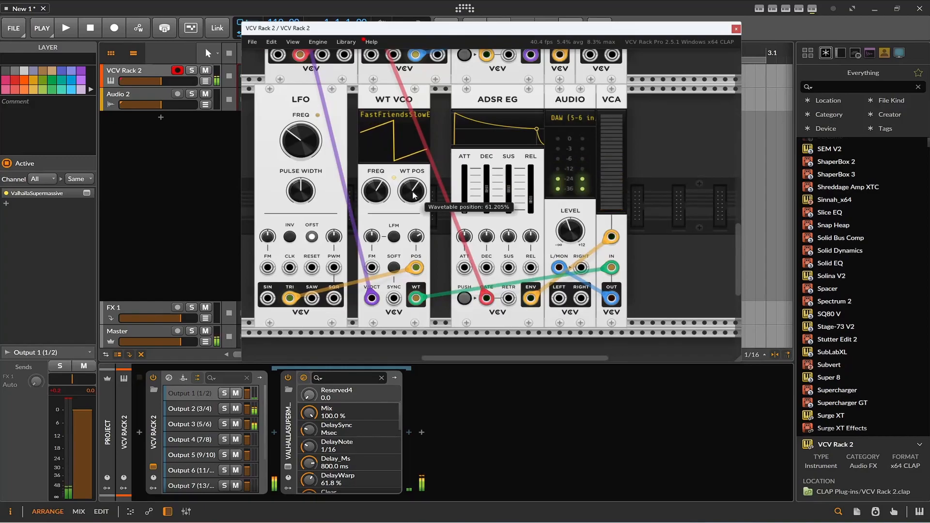
{"action": "left_click_drag", "start_coordinate": [300, 141], "coordinate": [306, 167]}
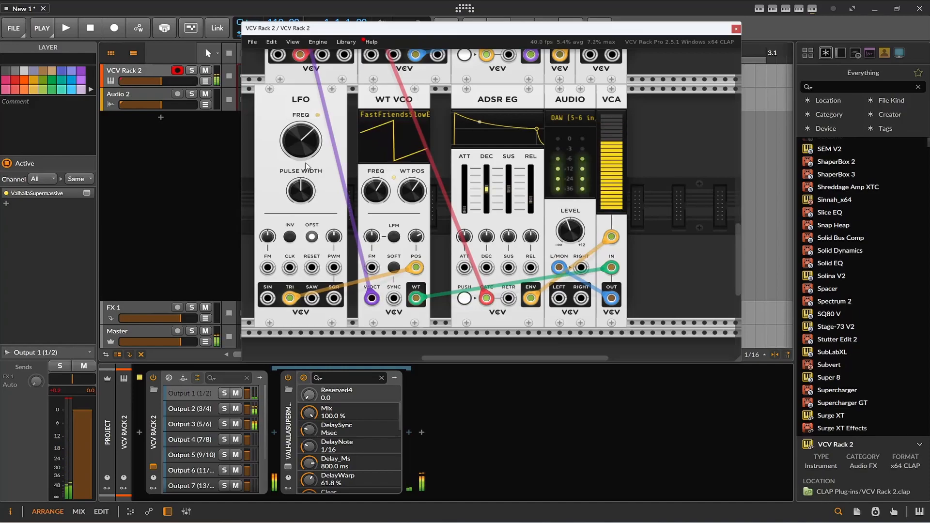
Step: Move the LFO module flush against the WT VCO in the third row
{"action": "scroll", "coordinate": [305, 165], "scroll_direction": "up", "scroll_amount": 6}
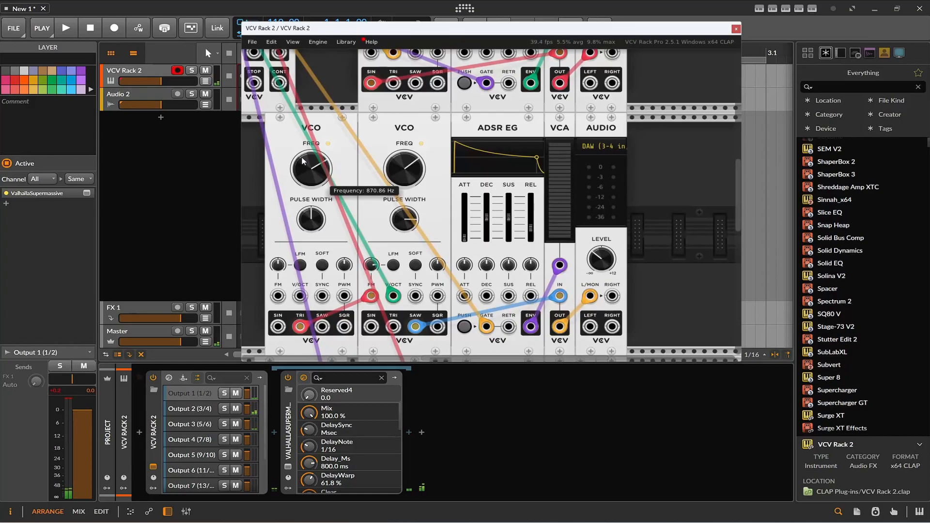
{"action": "scroll", "coordinate": [301, 164], "scroll_direction": "down", "scroll_amount": 5}
{"action": "left_click_drag", "start_coordinate": [319, 211], "coordinate": [326, 231]}
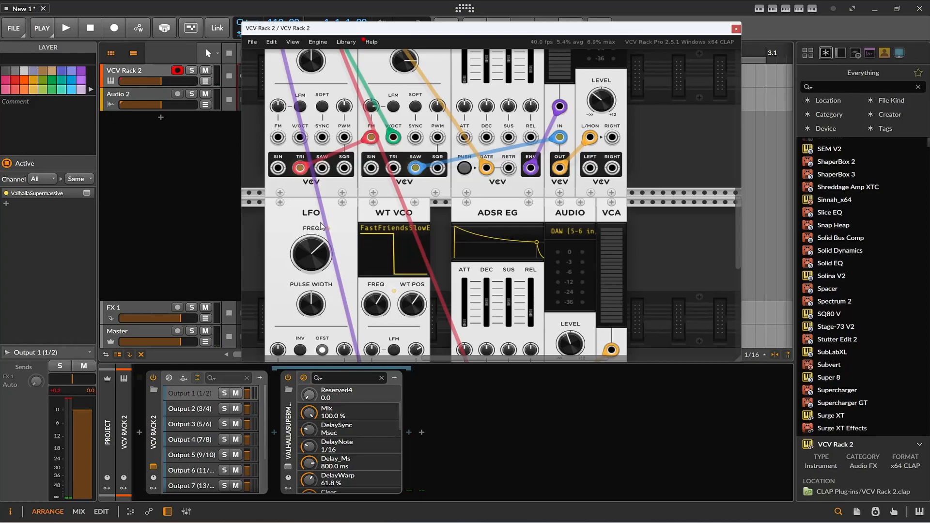
Step: Set the WT VCO's frequency to about 916 Hz
{"action": "scroll", "coordinate": [314, 237], "scroll_direction": "up", "scroll_amount": 3}
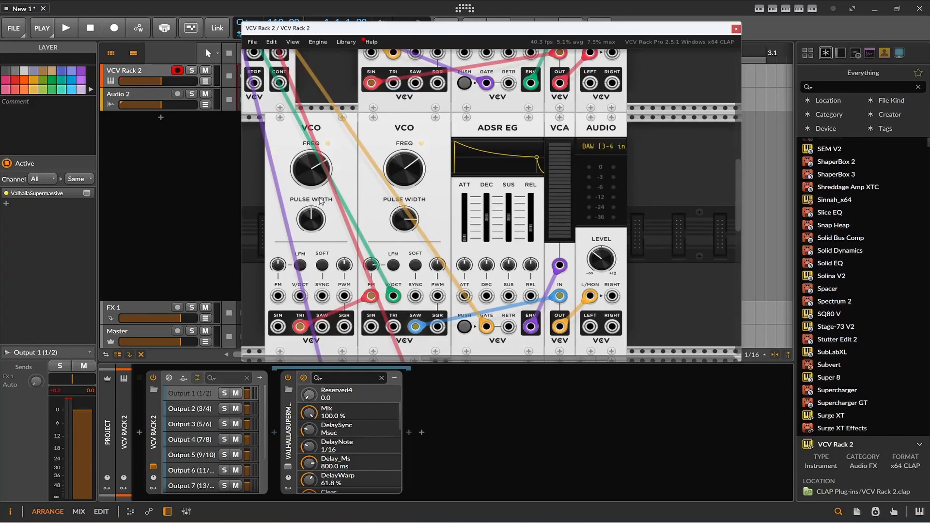
{"action": "scroll", "coordinate": [319, 201], "scroll_direction": "down", "scroll_amount": 3}
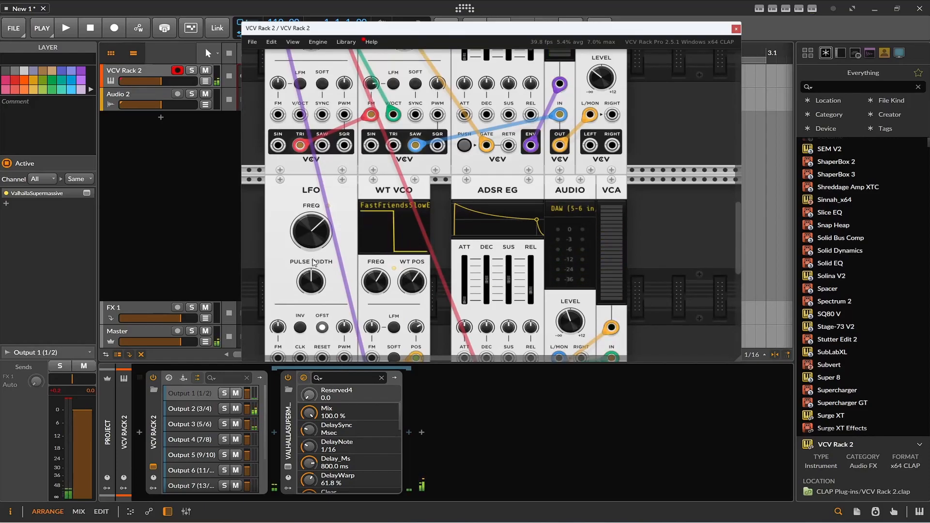
{"action": "mouse_move", "coordinate": [314, 246]}
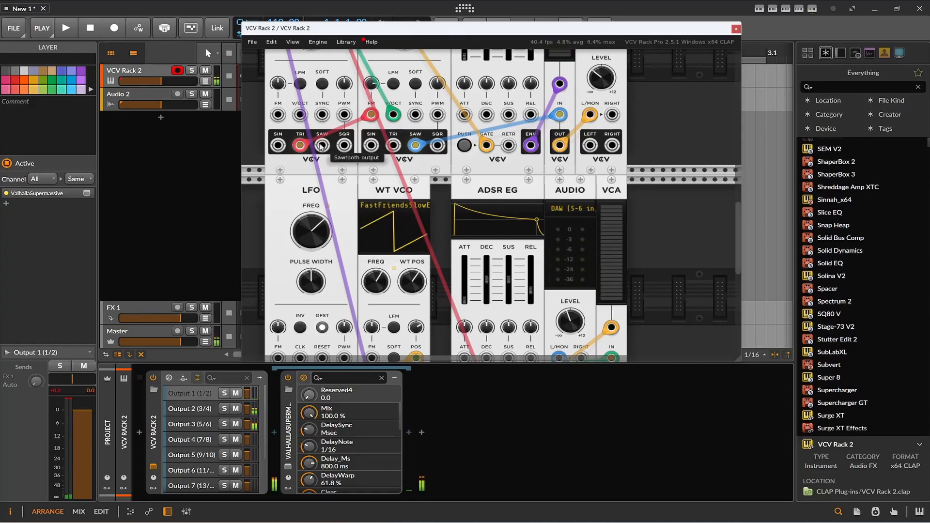
{"action": "scroll", "coordinate": [318, 247], "scroll_direction": "up", "scroll_amount": 2}
{"action": "mouse_move", "coordinate": [319, 127]}
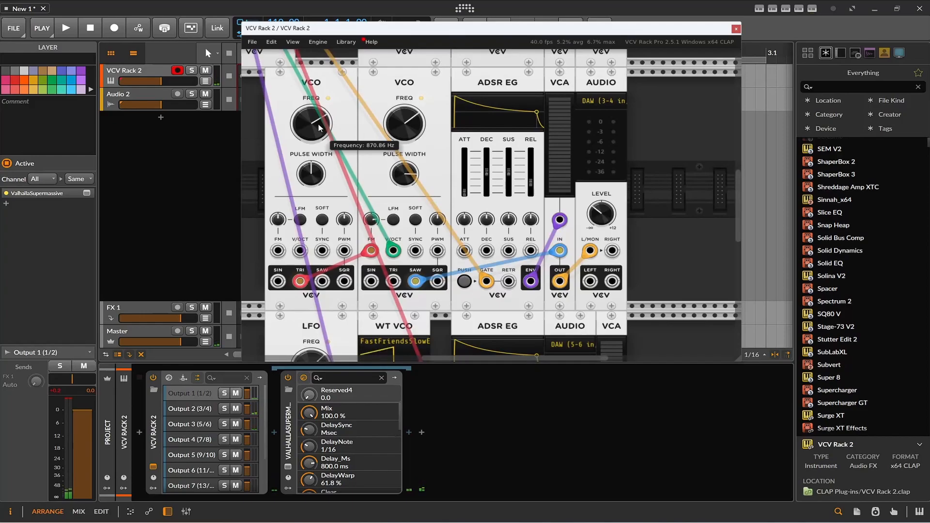
{"action": "scroll", "coordinate": [319, 124], "scroll_direction": "down", "scroll_amount": 3}
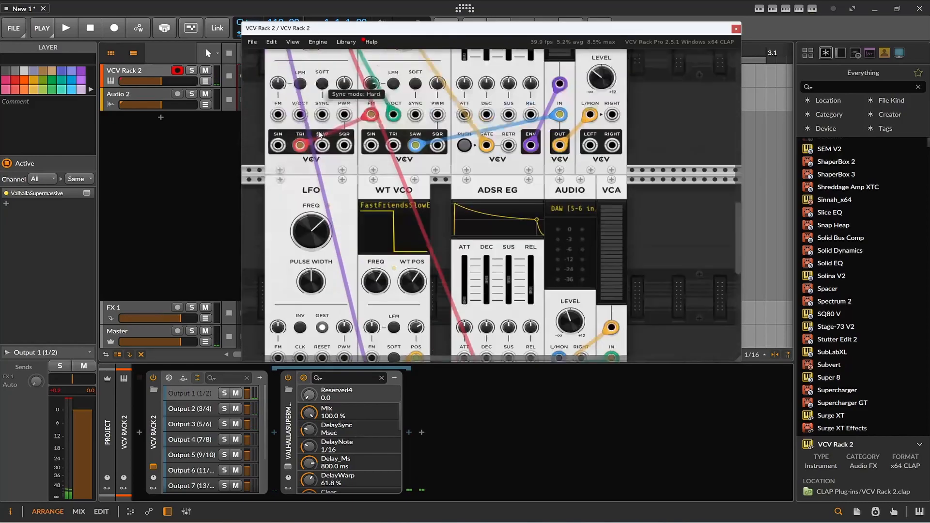
{"action": "mouse_move", "coordinate": [376, 259]}
{"action": "mouse_move", "coordinate": [376, 259]}
{"action": "left_mouse_down"}
{"action": "mouse_move", "coordinate": [376, 276]}
{"action": "mouse_move", "coordinate": [376, 242]}
{"action": "mouse_move", "coordinate": [376, 346]}
{"action": "mouse_move", "coordinate": [376, 272]}
{"action": "left_mouse_up"}
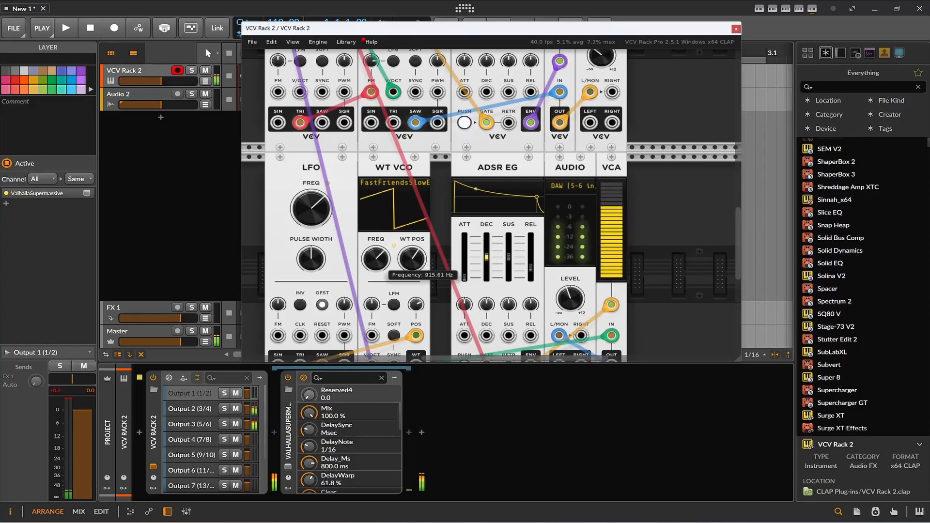
Step: Set the WT VCO's frequency to about 231 Hz and turn on its LFM option
{"action": "right_click", "coordinate": [384, 264]}
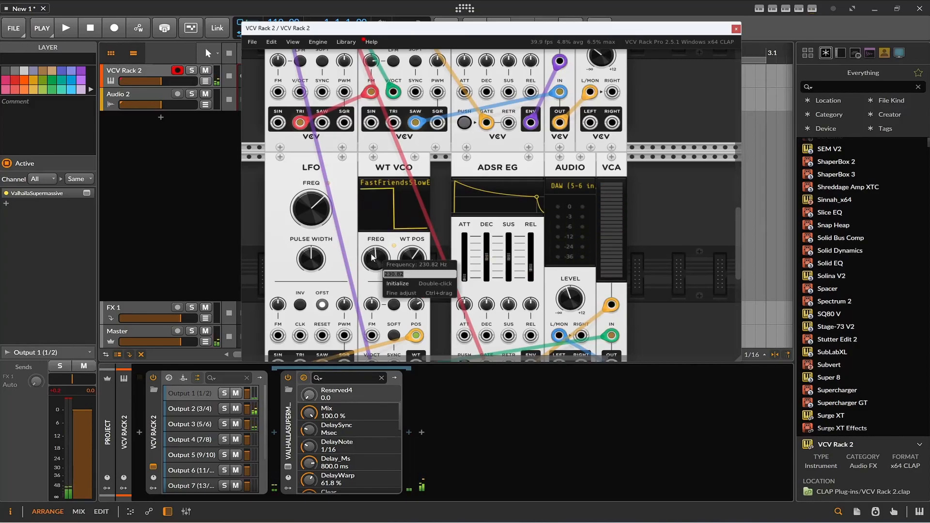
{"action": "left_click", "coordinate": [372, 255]}
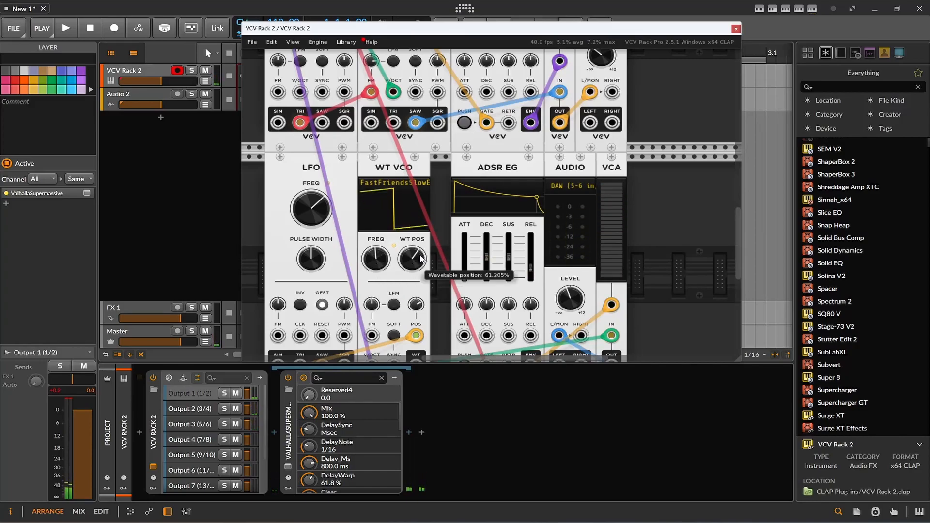
{"action": "scroll", "coordinate": [382, 300], "scroll_direction": "down", "scroll_amount": 5}
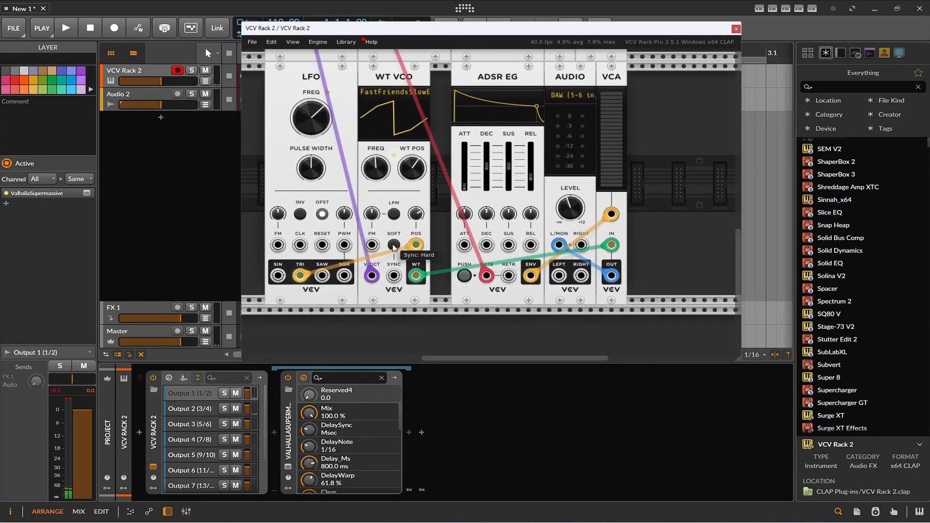
{"action": "left_click", "coordinate": [394, 214]}
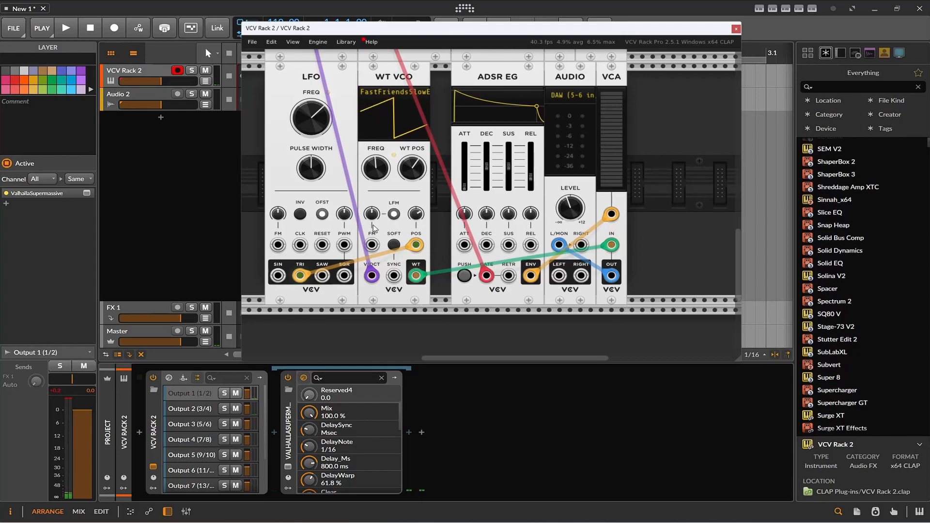
Step: Turn on the LFM option of the right-hand VCO in the second row
{"action": "scroll", "coordinate": [378, 219], "scroll_direction": "up", "scroll_amount": 4}
{"action": "scroll", "coordinate": [374, 219], "scroll_direction": "up", "scroll_amount": 4}
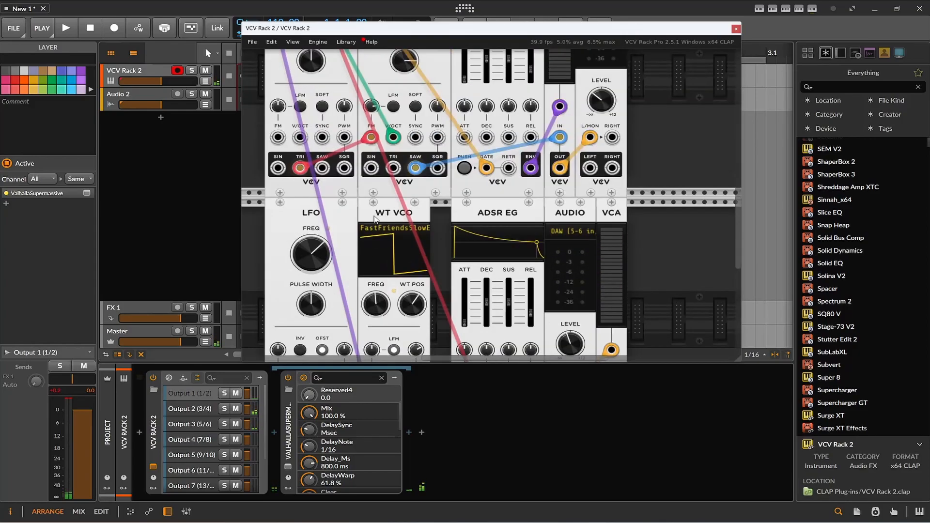
{"action": "left_click", "coordinate": [393, 110]}
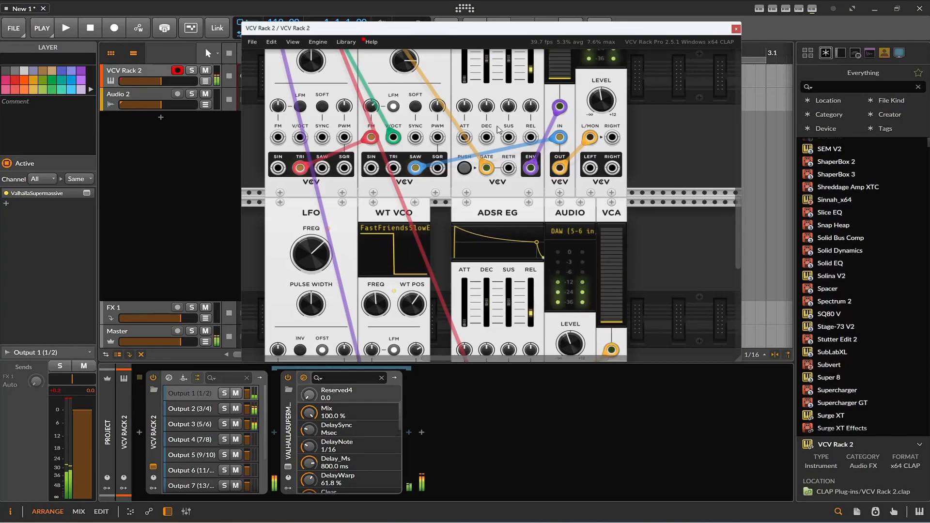
Step: Show all devices in the browser and go through the audio effects to the kHs plug-ins
{"action": "left_click", "coordinate": [825, 87]}
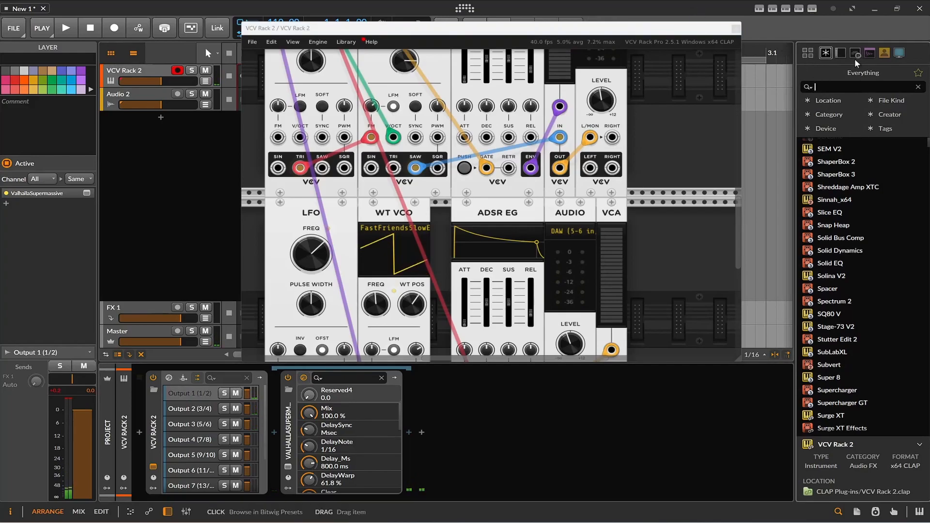
{"action": "left_click", "coordinate": [840, 52]}
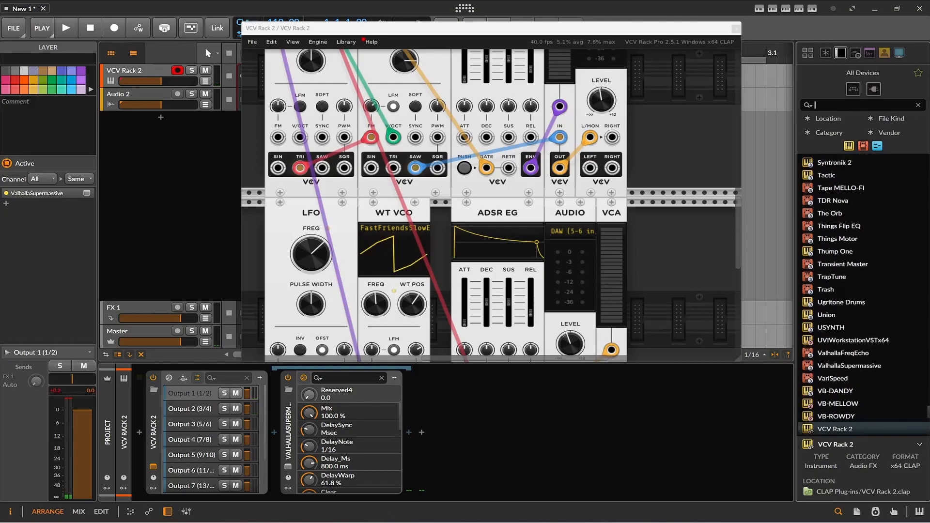
{"action": "left_click", "coordinate": [848, 146]}
{"action": "scroll", "coordinate": [917, 233], "scroll_direction": "up", "scroll_amount": 8}
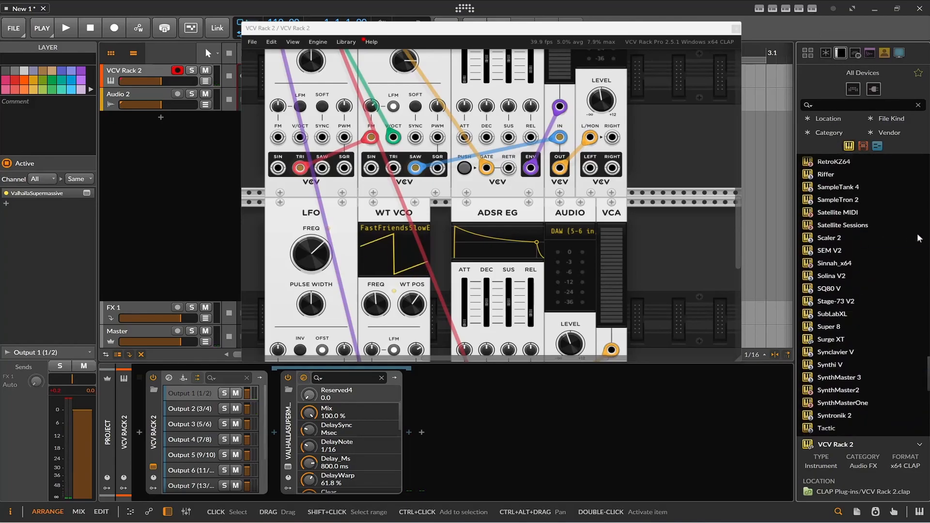
{"action": "scroll", "coordinate": [917, 234], "scroll_direction": "up", "scroll_amount": 15}
{"action": "left_click", "coordinate": [863, 146]}
{"action": "scroll", "coordinate": [858, 247], "scroll_direction": "up", "scroll_amount": 20}
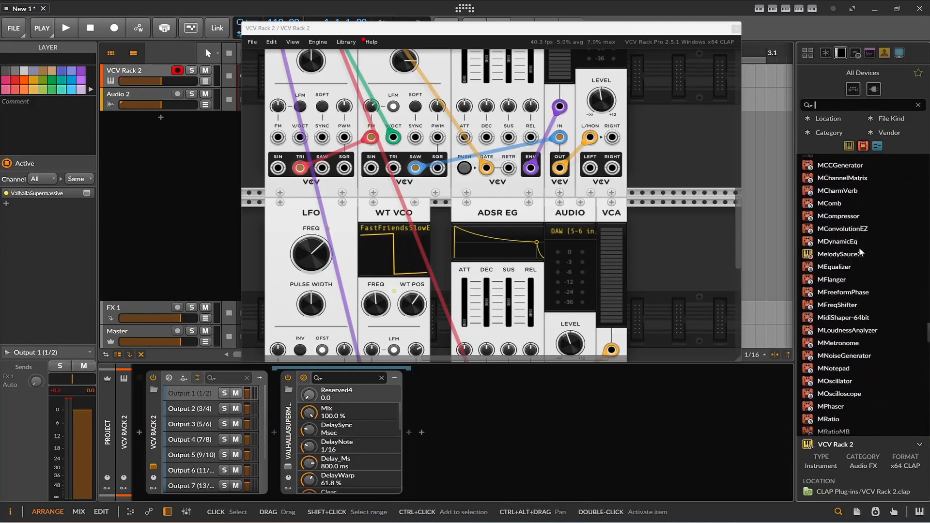
{"action": "scroll", "coordinate": [859, 247], "scroll_direction": "up", "scroll_amount": 10}
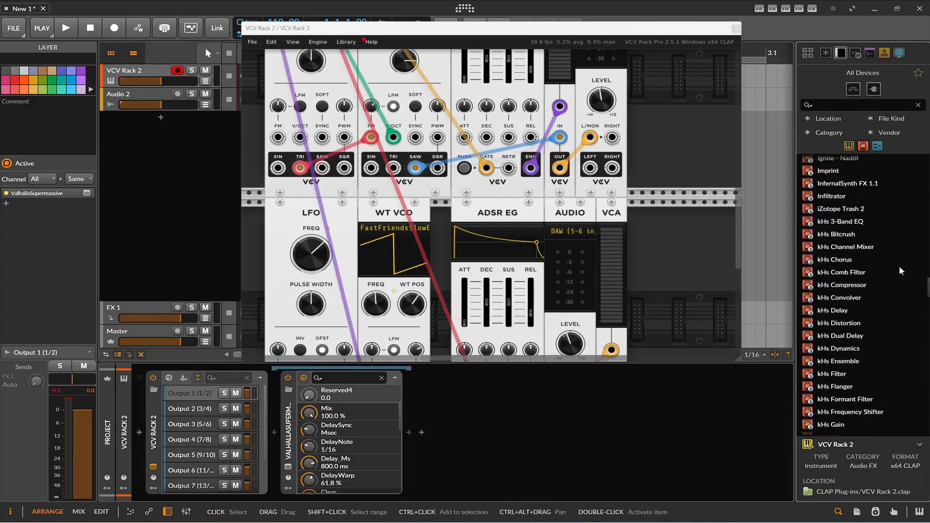
Step: Insert kHs Bitcrush followed by kHs Chorus on Output 3 (5/6) of VCV Rack 2
{"action": "left_click", "coordinate": [173, 425]}
{"action": "left_click_drag", "start_coordinate": [840, 233], "coordinate": [318, 419]}
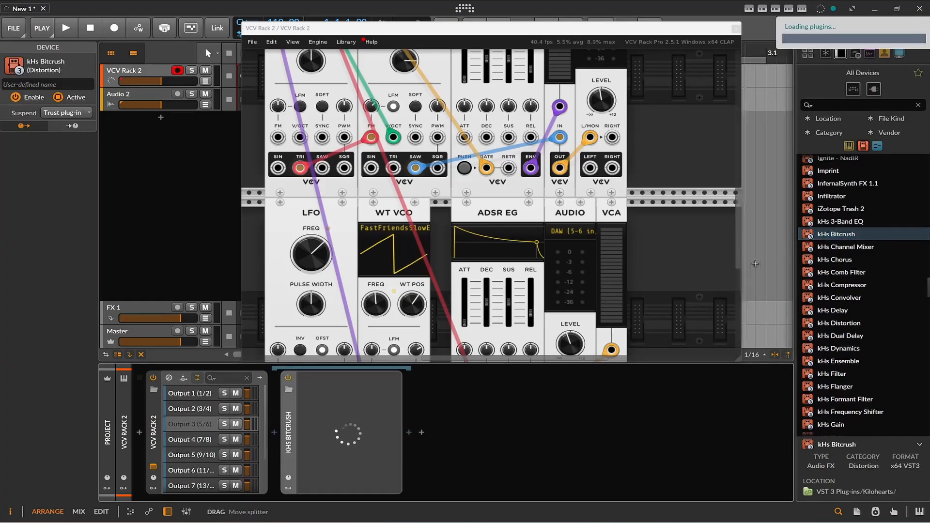
{"action": "mouse_move", "coordinate": [829, 259]}
{"action": "left_mouse_down"}
{"action": "mouse_move", "coordinate": [606, 412]}
{"action": "mouse_move", "coordinate": [437, 452]}
{"action": "left_mouse_up"}
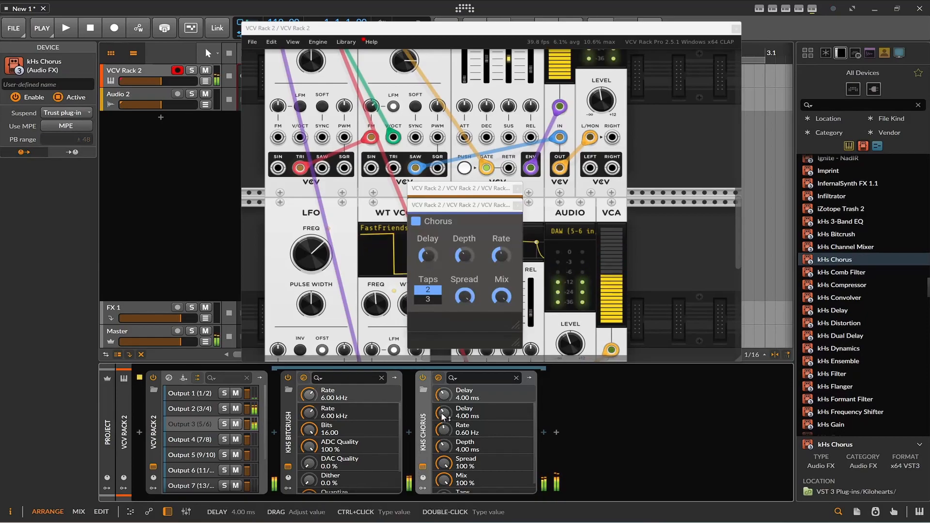
Step: Set the kHs Chorus delay to 20.5 ms and its rate to 0.42 Hz
{"action": "left_click_drag", "start_coordinate": [441, 395], "coordinate": [441, 378]}
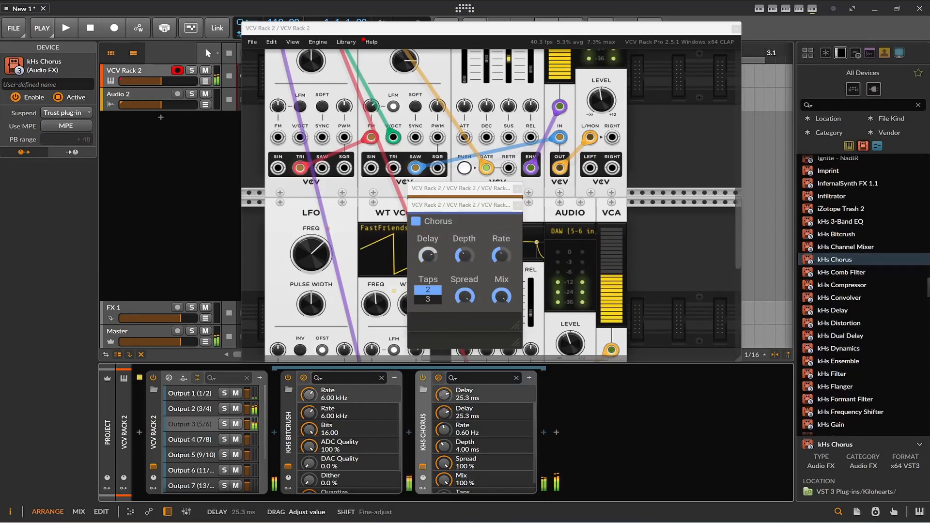
{"action": "mouse_move", "coordinate": [444, 429]}
{"action": "left_mouse_down"}
{"action": "mouse_move", "coordinate": [444, 416]}
{"action": "mouse_move", "coordinate": [444, 436]}
{"action": "left_mouse_up"}
{"action": "scroll", "coordinate": [461, 437], "scroll_direction": "down", "scroll_amount": 1}
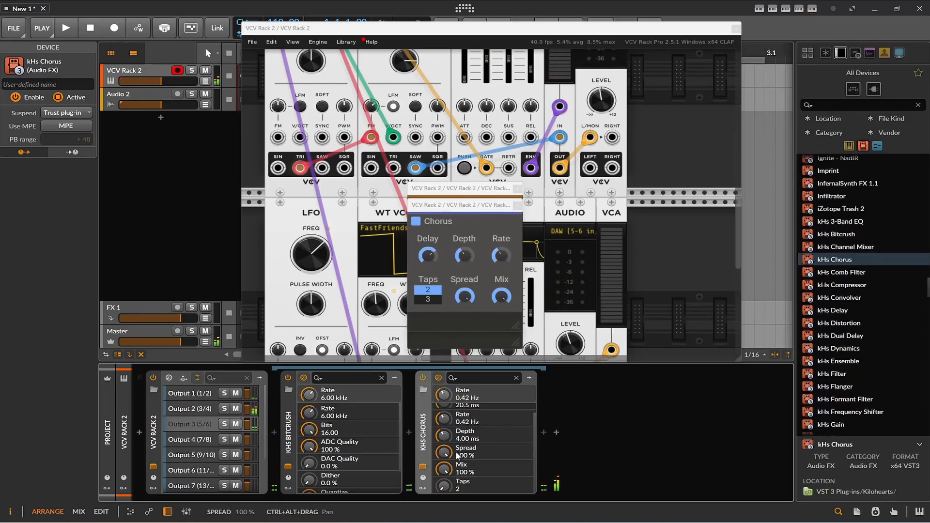
Step: Set kHs Bitcrush to a rate of 871 Hz, 12.16 bits, 76% ADC quality and 38% DAC quality
{"action": "left_click_drag", "start_coordinate": [305, 401], "coordinate": [309, 470]}
{"action": "left_click_drag", "start_coordinate": [305, 426], "coordinate": [306, 443]}
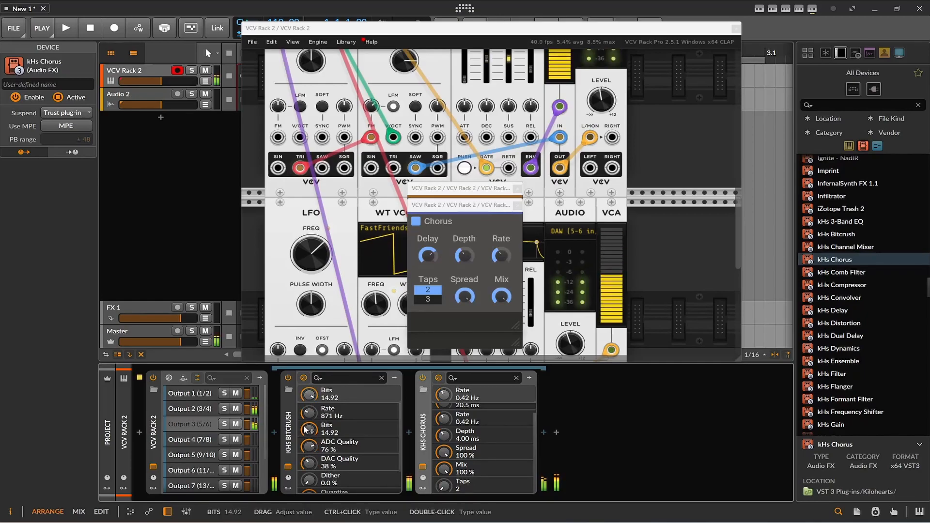
Step: Insert the Freak effect into the Output 3 chain and place it ahead of kHs Bitcrush
{"action": "scroll", "coordinate": [825, 235], "scroll_direction": "up", "scroll_amount": 2}
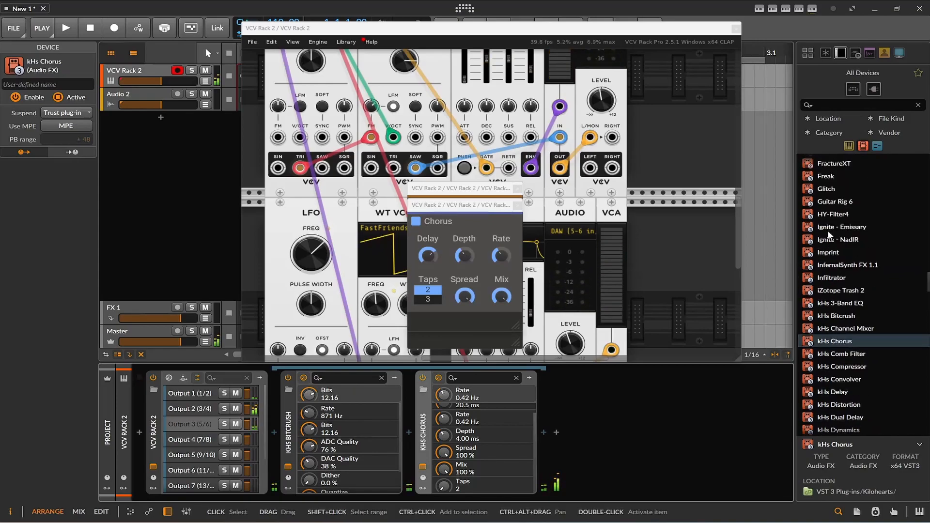
{"action": "scroll", "coordinate": [842, 244], "scroll_direction": "up", "scroll_amount": 2}
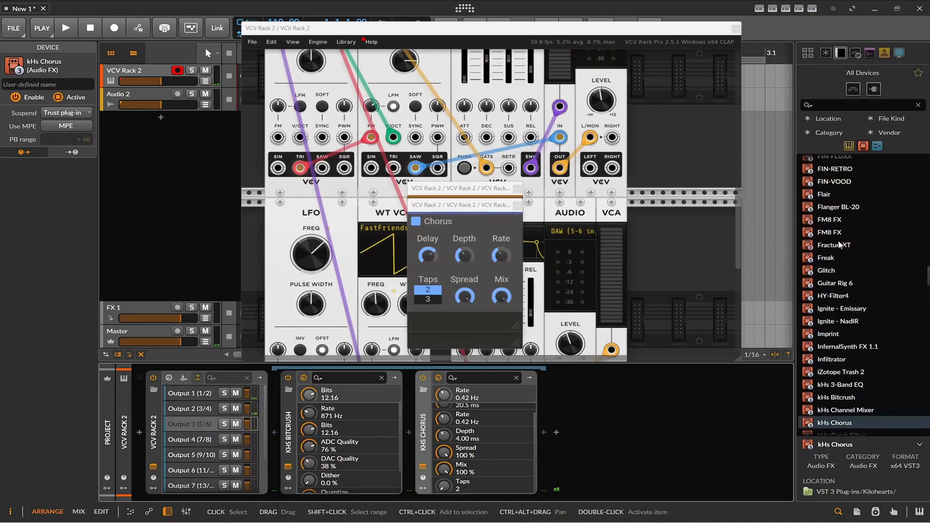
{"action": "left_click_drag", "start_coordinate": [826, 258], "coordinate": [577, 396]}
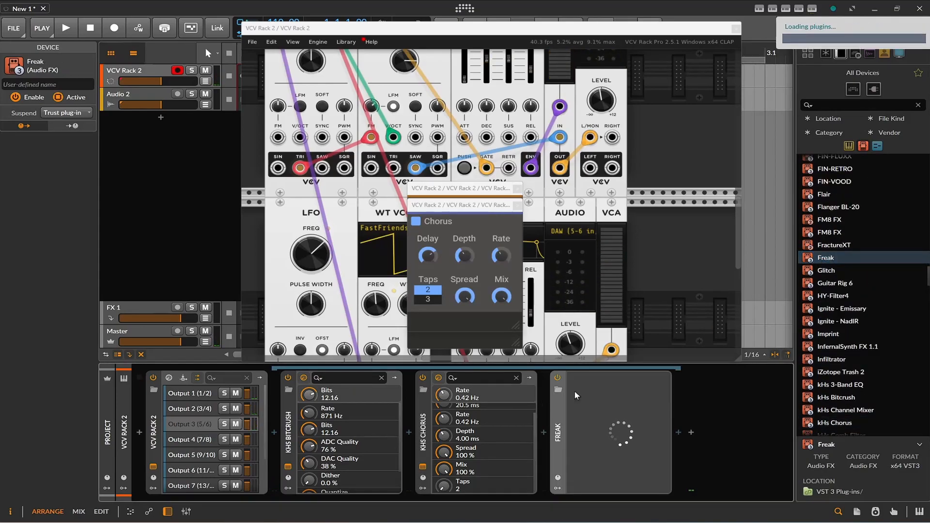
{"action": "left_click_drag", "start_coordinate": [382, 433], "coordinate": [276, 436]}
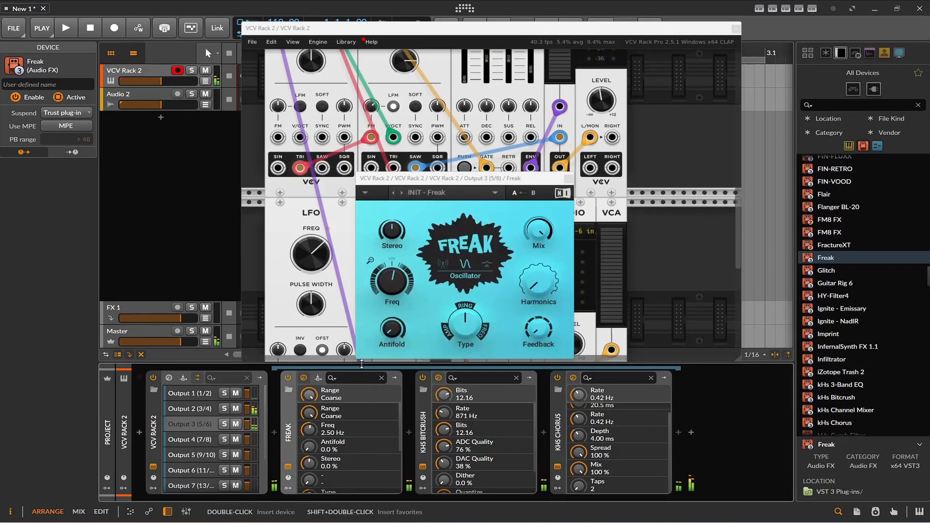
Step: Step through Freak's presets and load Ringmod
{"action": "left_click", "coordinate": [417, 194]}
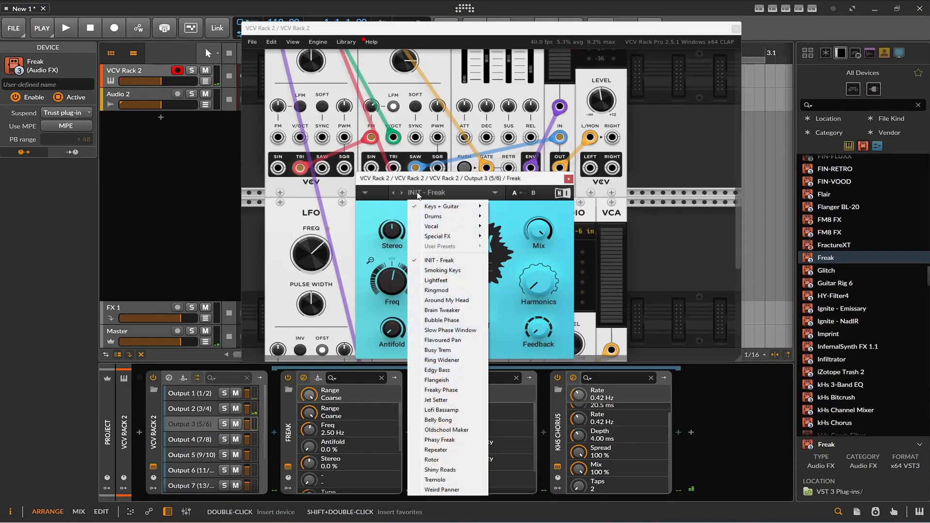
{"action": "left_click", "coordinate": [402, 193]}
{"action": "left_click", "coordinate": [402, 193]}
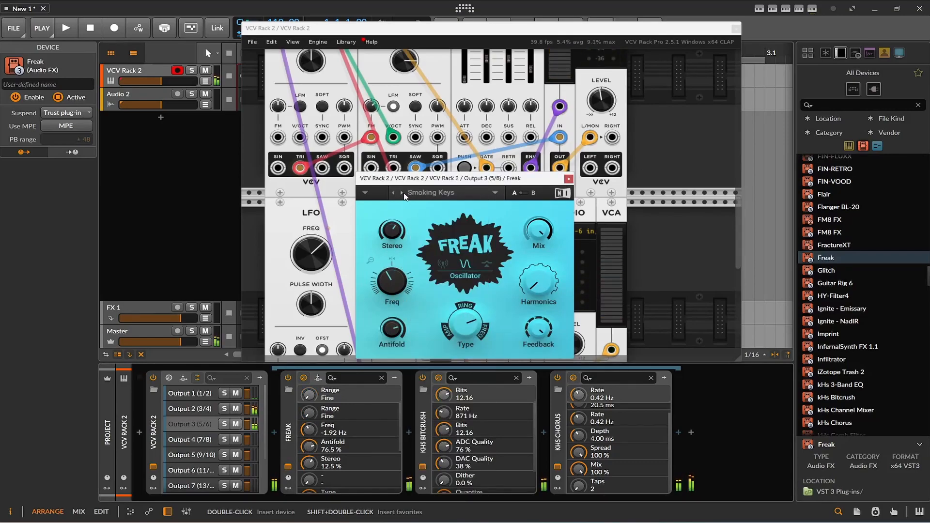
{"action": "left_click", "coordinate": [402, 193]}
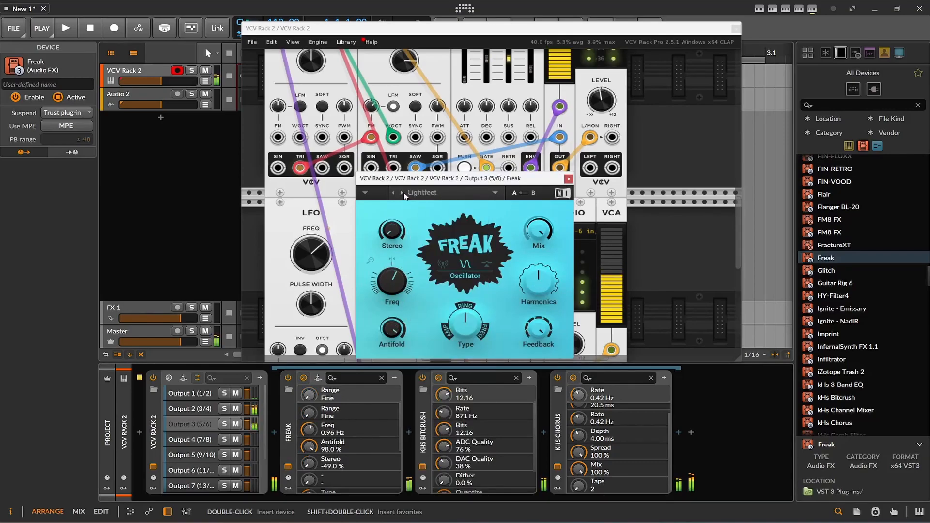
{"action": "left_click", "coordinate": [403, 193]}
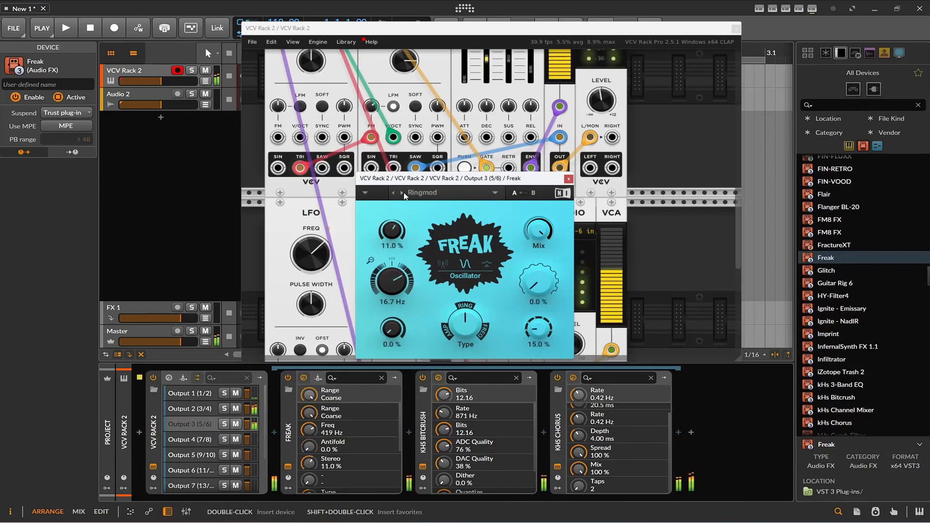
Step: Turn Freak's type toward FREQ, set harmonics to 63.5% and frequency to 0.00 Hz, raise the feedback, and close its window
{"action": "left_click_drag", "start_coordinate": [463, 322], "coordinate": [476, 318]}
{"action": "left_click_drag", "start_coordinate": [538, 284], "coordinate": [540, 266]}
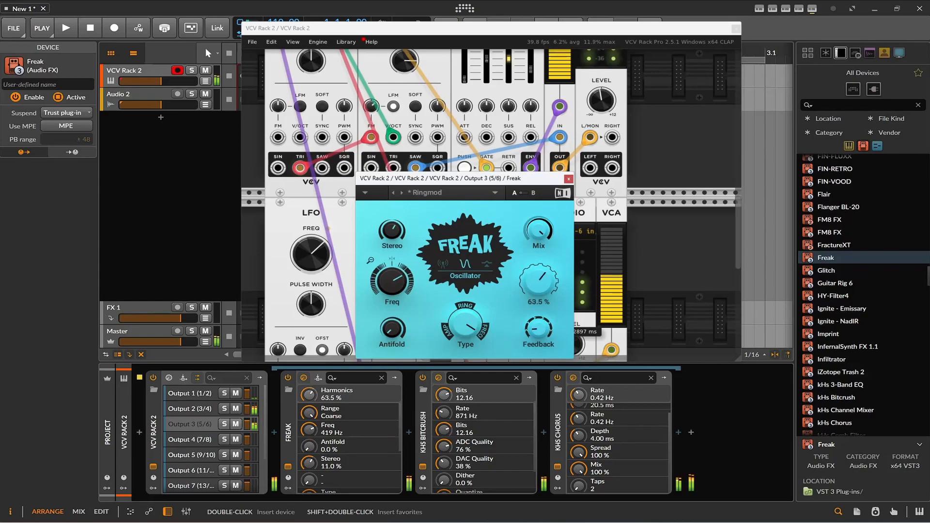
{"action": "left_click_drag", "start_coordinate": [538, 329], "coordinate": [538, 324]}
{"action": "left_click_drag", "start_coordinate": [392, 281], "coordinate": [392, 302]}
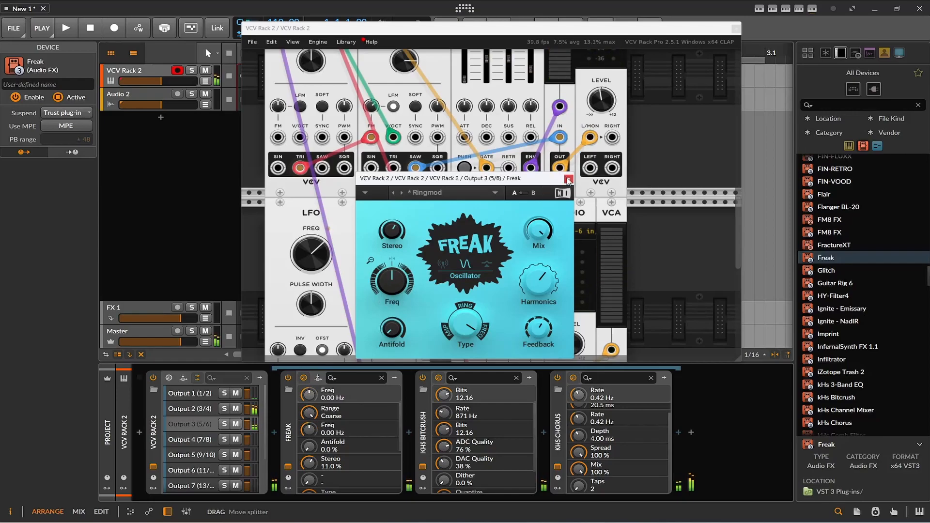
{"action": "left_click", "coordinate": [568, 179]}
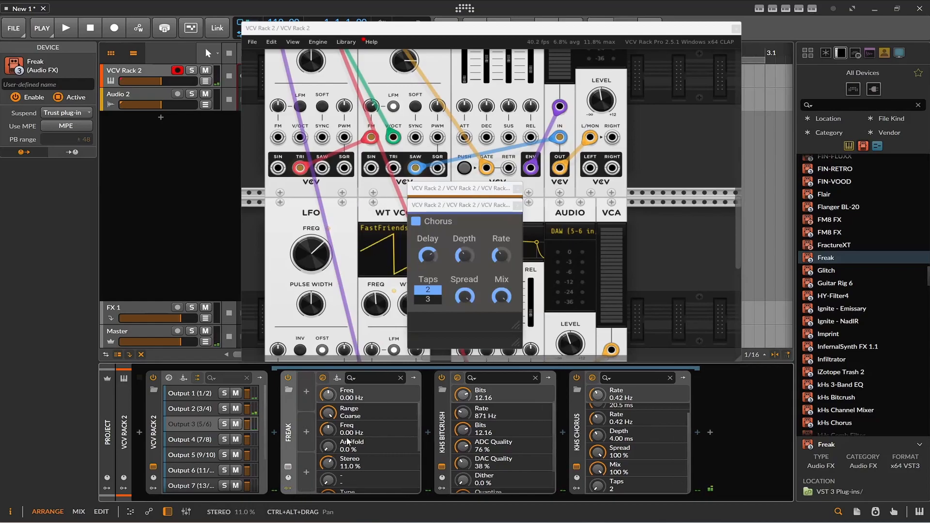
Step: Add an LFO modulator to Freak and map it to the Freq parameter with an amount of 0.316
{"action": "left_click", "coordinate": [289, 489]}
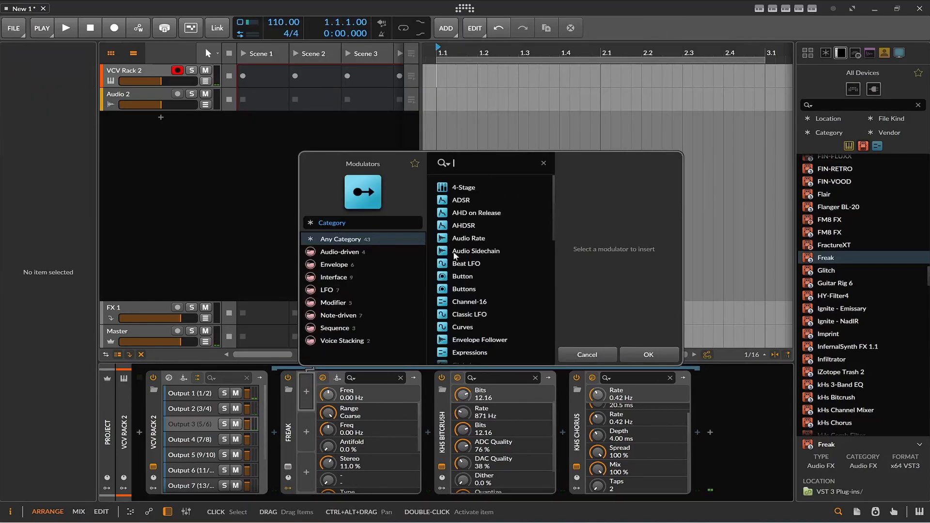
{"action": "scroll", "coordinate": [469, 288], "scroll_direction": "down", "scroll_amount": 3}
{"action": "left_click", "coordinate": [459, 321]}
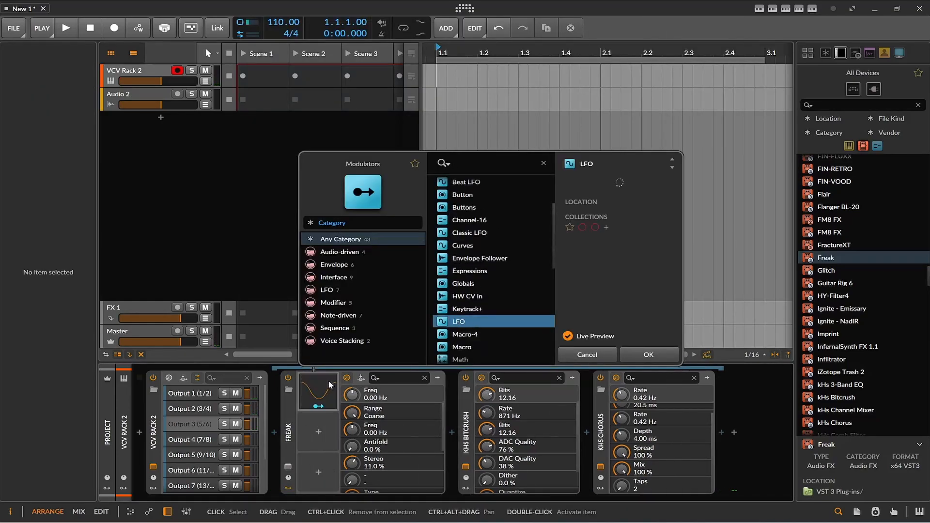
{"action": "double_click", "coordinate": [458, 321]}
{"action": "left_click", "coordinate": [316, 407]}
{"action": "left_click_drag", "start_coordinate": [352, 395], "coordinate": [352, 365]}
{"action": "left_click", "coordinate": [326, 409]}
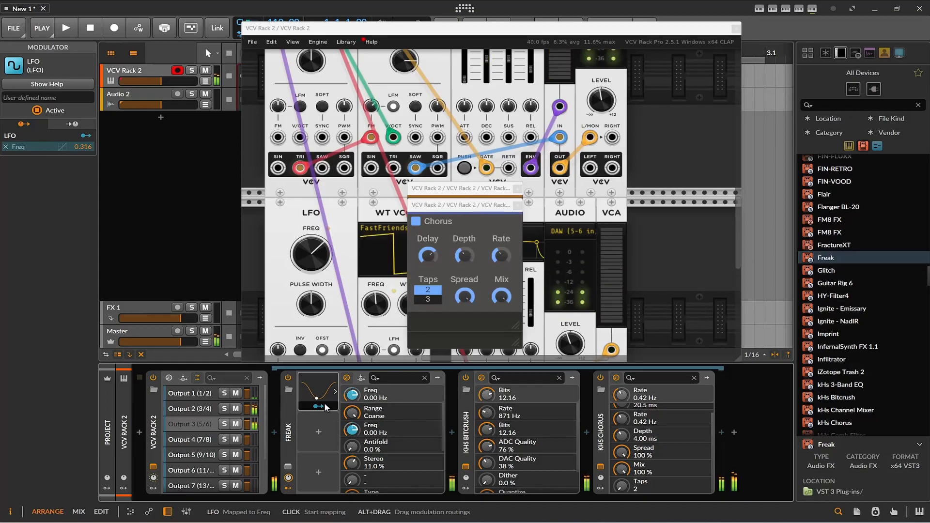
Step: Close the Chorus and Bitcrush plug-in windows and select the Output 3 (5/6) layer
{"action": "left_click", "coordinate": [518, 206]}
{"action": "left_click", "coordinate": [518, 189]}
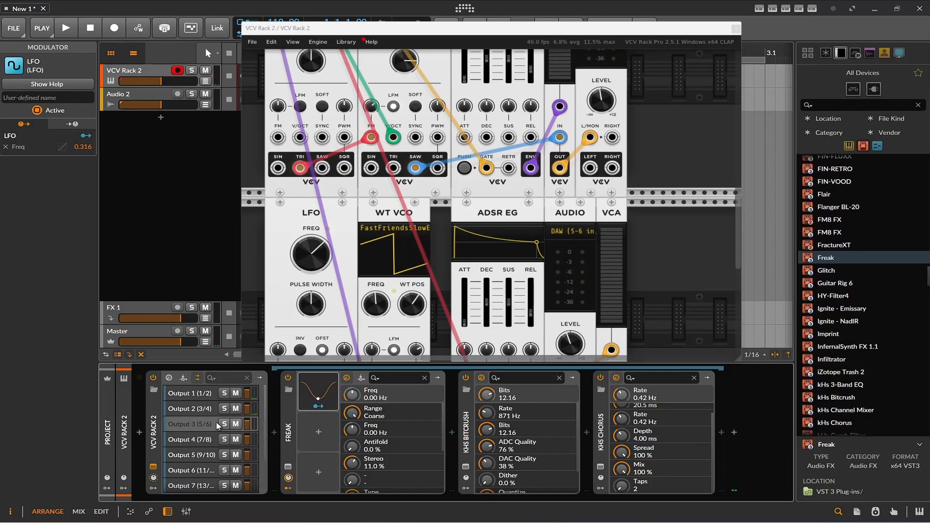
{"action": "left_click", "coordinate": [202, 426]}
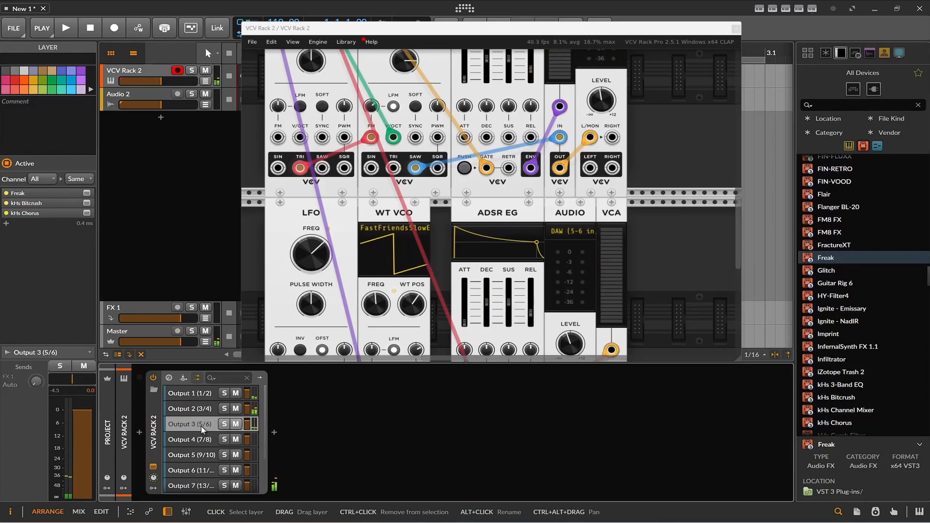
Step: Set the second-row right-hand VCO's frequency to about 227 Hz and raise the level of the DAW 5-6 Audio module
{"action": "scroll", "coordinate": [399, 95], "scroll_direction": "up", "scroll_amount": 3}
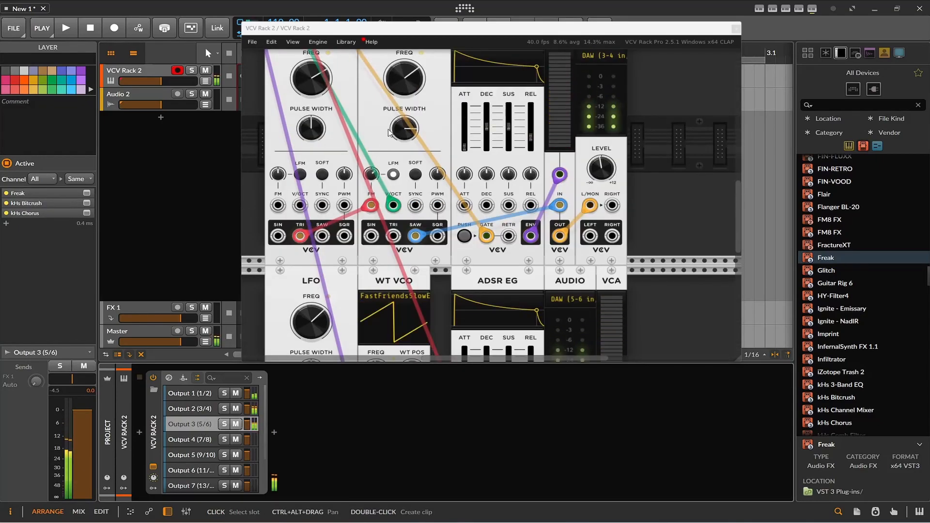
{"action": "left_click_drag", "start_coordinate": [399, 95], "coordinate": [398, 126]}
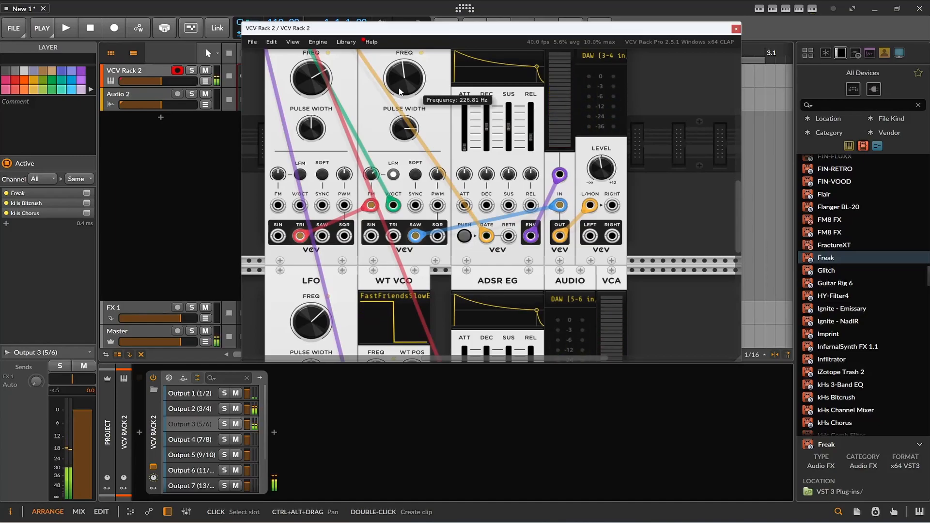
{"action": "scroll", "coordinate": [575, 178], "scroll_direction": "down", "scroll_amount": 3}
{"action": "left_click_drag", "start_coordinate": [570, 327], "coordinate": [571, 296]}
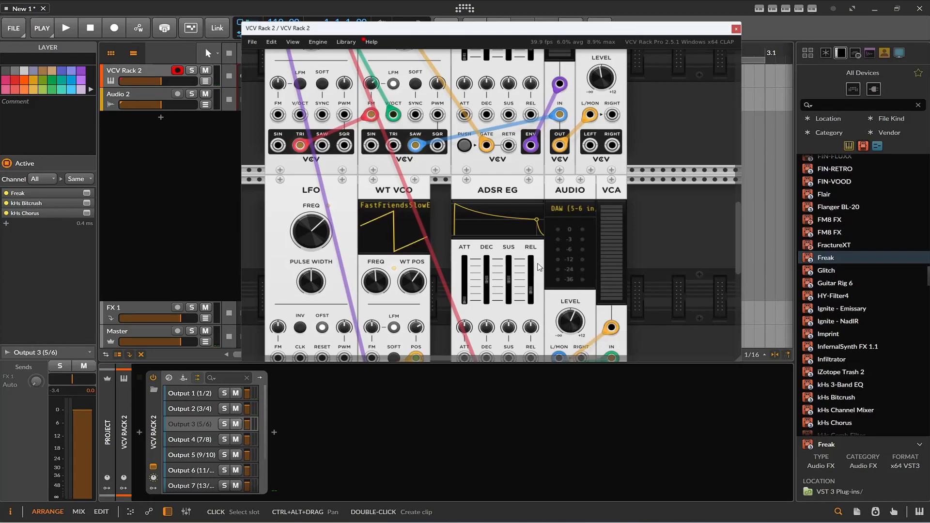
Step: Select the Output 2 (3/4) layer and enlarge the VCV Rack plug-in window
{"action": "left_click", "coordinate": [188, 407]}
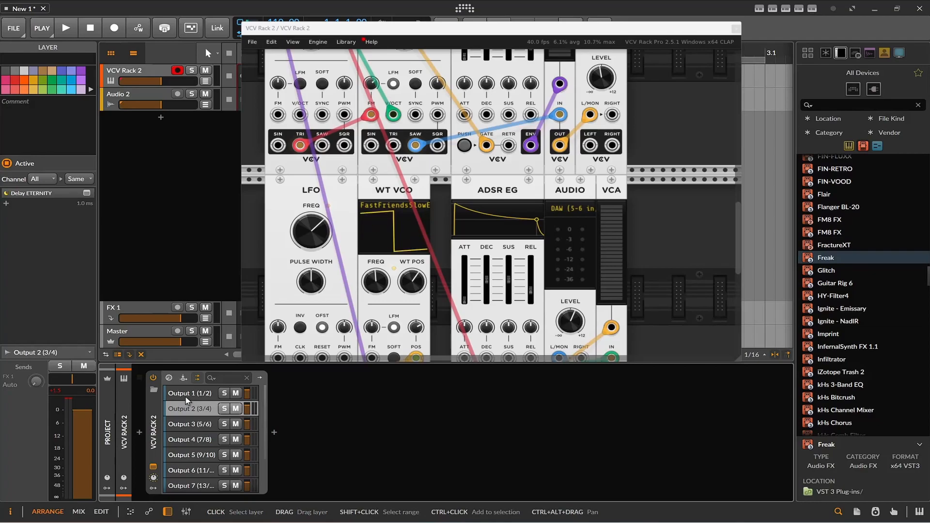
{"action": "left_click_drag", "start_coordinate": [244, 363], "coordinate": [1, 522]}
{"action": "scroll", "coordinate": [46, 494], "scroll_direction": "up", "scroll_amount": 5}
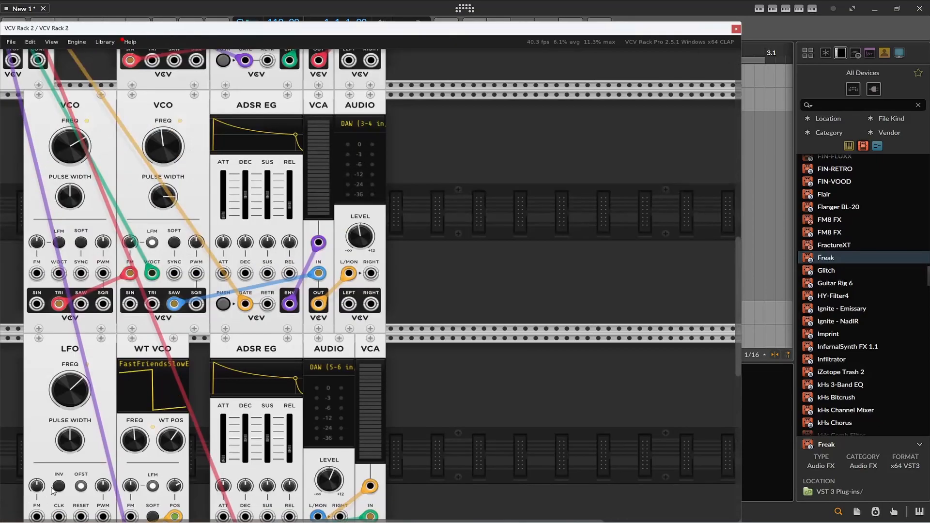
Step: Move the MIDI-CV module directly beside the first-row VCO and reposition the plug-in window to show the whole patch width
{"action": "scroll", "coordinate": [49, 494], "scroll_direction": "up", "scroll_amount": 5}
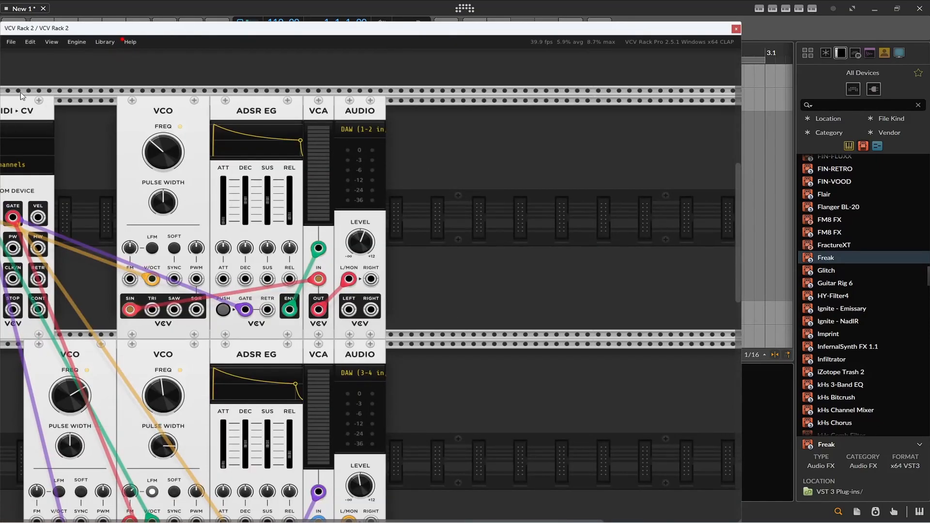
{"action": "left_click_drag", "start_coordinate": [21, 104], "coordinate": [97, 110]}
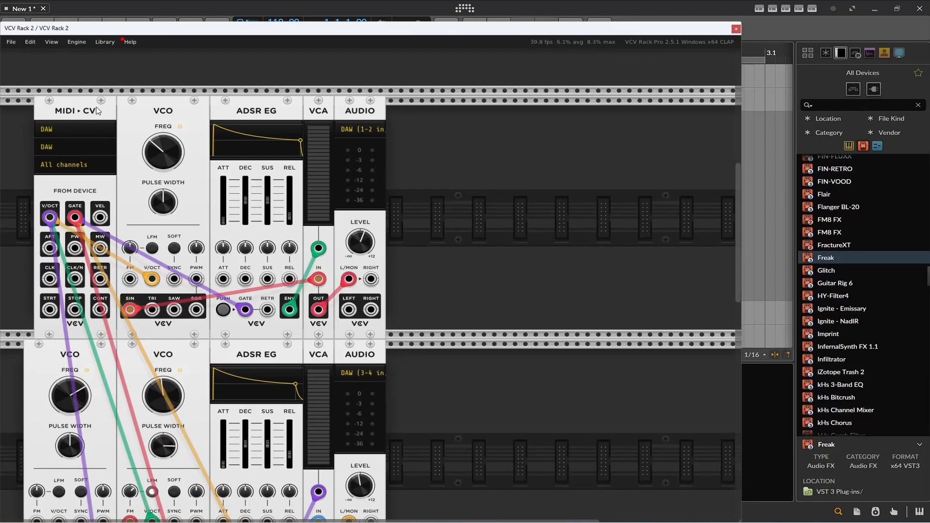
{"action": "left_click_drag", "start_coordinate": [535, 30], "coordinate": [637, 20]}
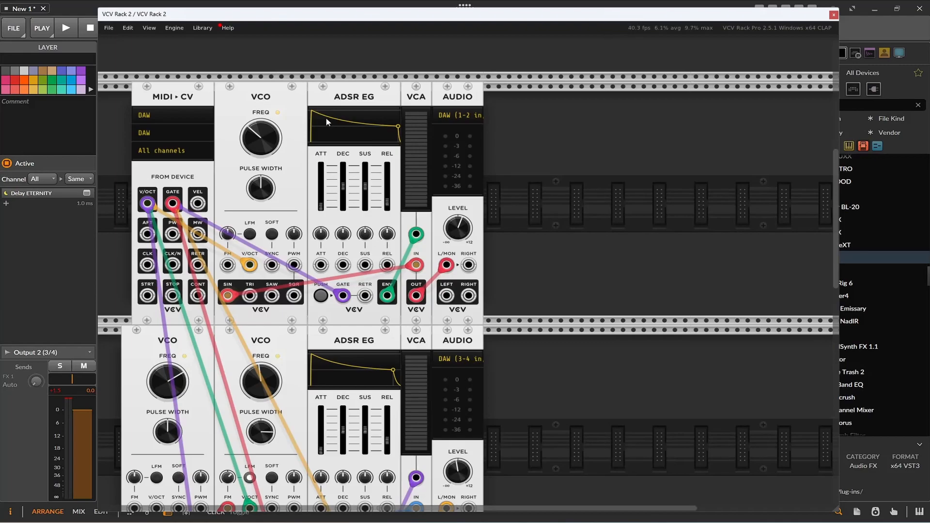
Step: Close and reopen the VCV Rack plug-in window, and examine the MIDI-CV module's channel, device and driver choices
{"action": "left_click", "coordinate": [834, 15]}
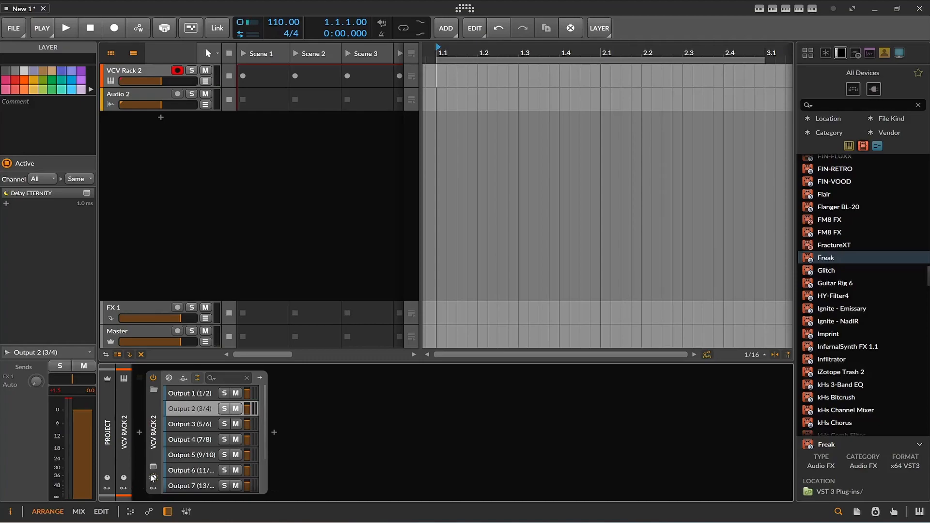
{"action": "left_click", "coordinate": [124, 478]}
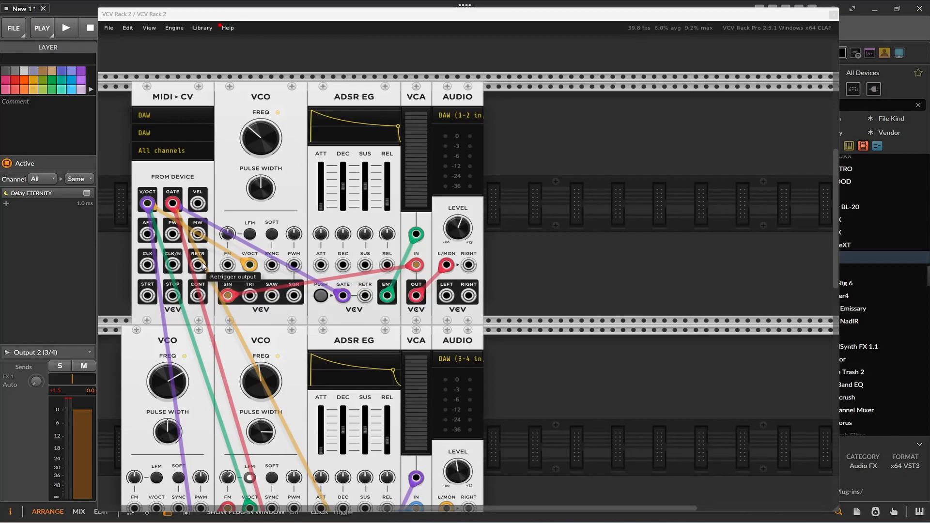
{"action": "left_click", "coordinate": [180, 152]}
{"action": "left_click", "coordinate": [171, 149]}
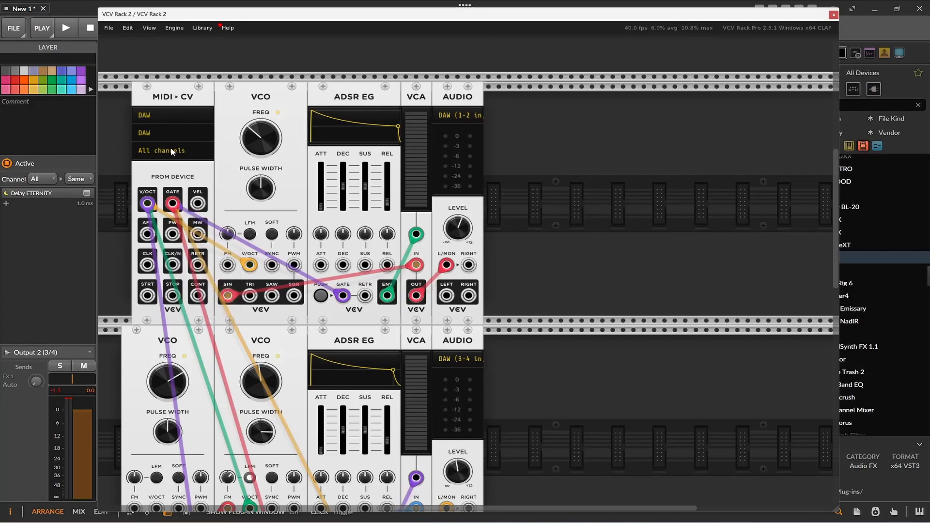
{"action": "left_click", "coordinate": [171, 133]}
{"action": "left_click", "coordinate": [166, 134]}
{"action": "left_click", "coordinate": [166, 122]}
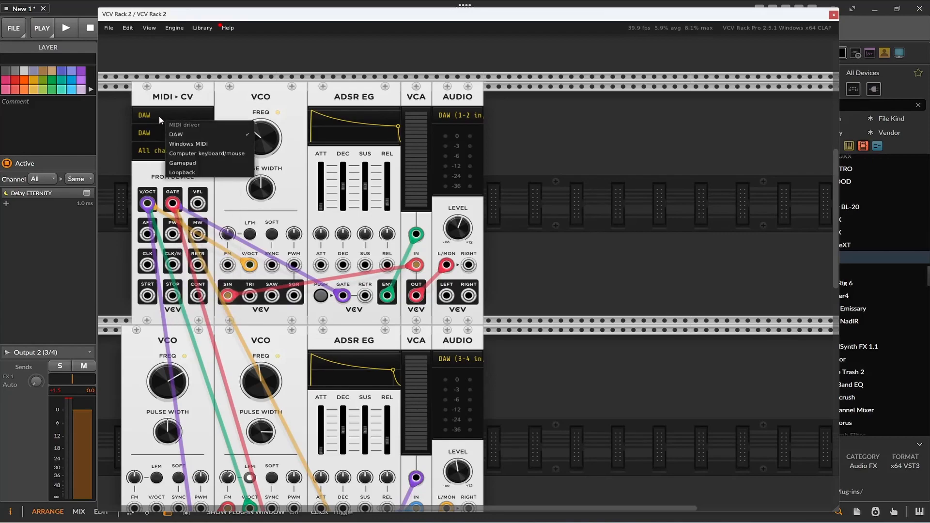
{"action": "left_click", "coordinate": [159, 115]}
Step: Inspect the cable options of the MIDI-CV module's velocity and V/OCT outputs, including the cable colour choices
{"action": "right_click", "coordinate": [202, 204]}
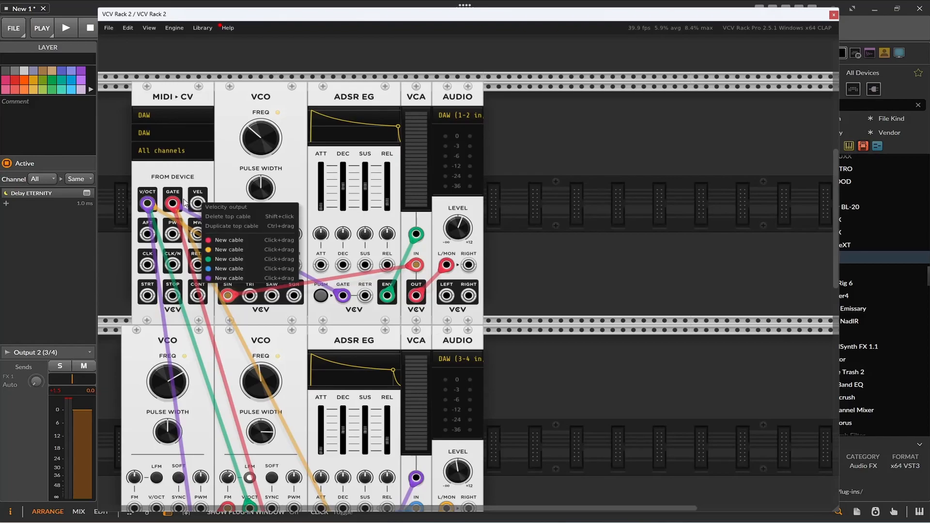
{"action": "left_click", "coordinate": [155, 206]}
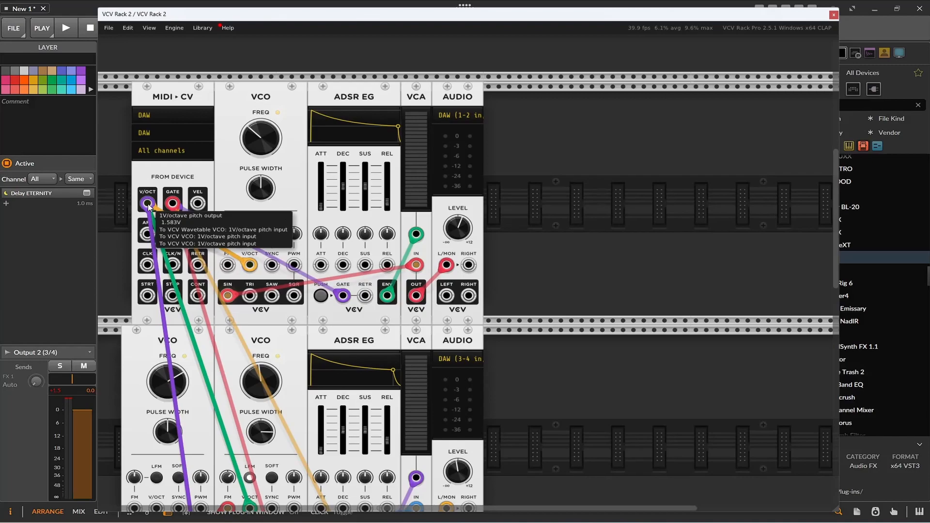
{"action": "right_click", "coordinate": [148, 204]}
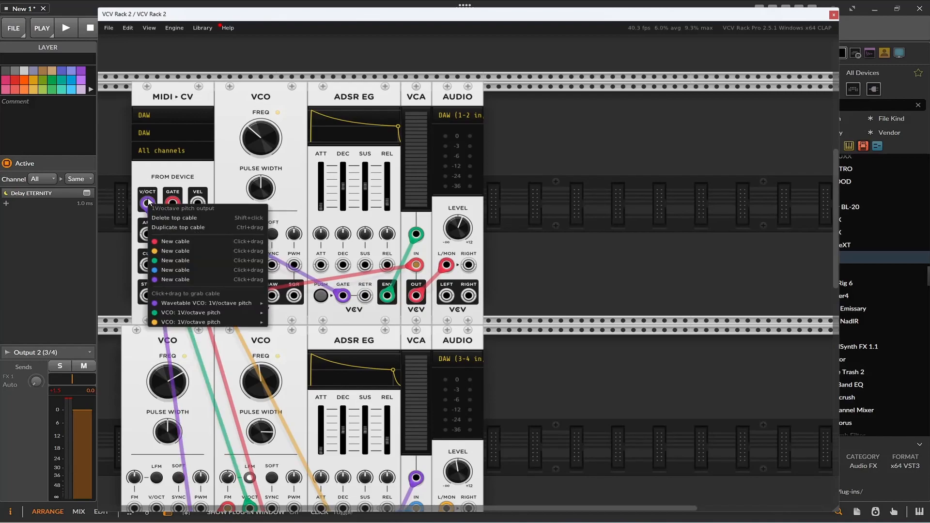
{"action": "mouse_move", "coordinate": [224, 325]}
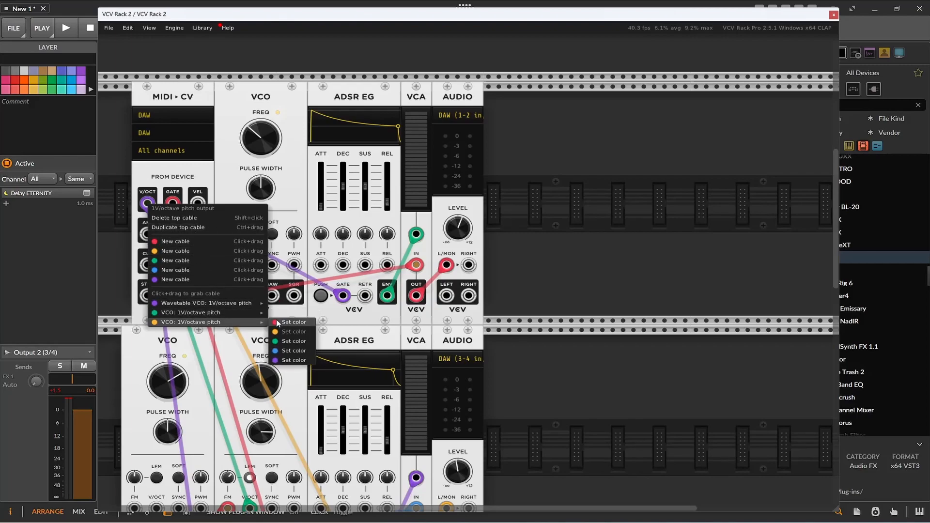
{"action": "left_click", "coordinate": [551, 262]}
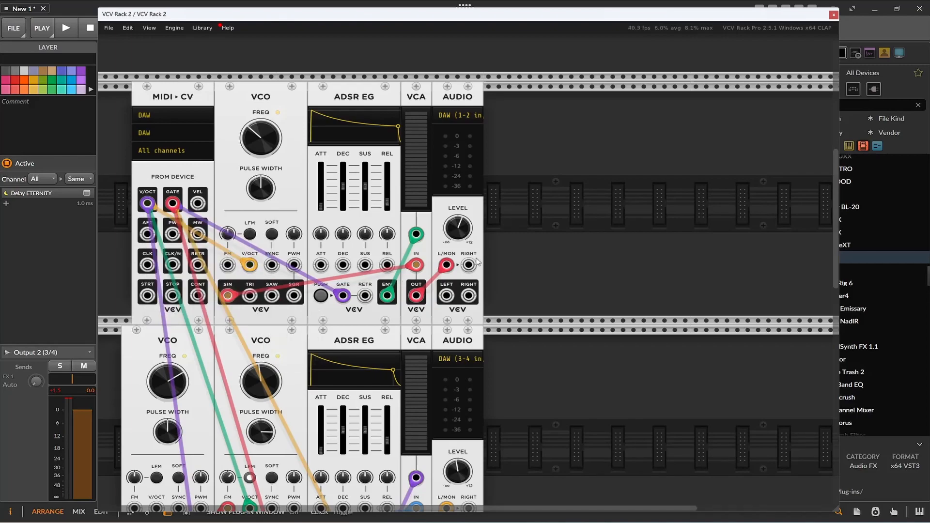
Step: Set the MIDI-CV module's polyphony channels to 15 and its polyphony mode to MPE
{"action": "right_click", "coordinate": [151, 189]}
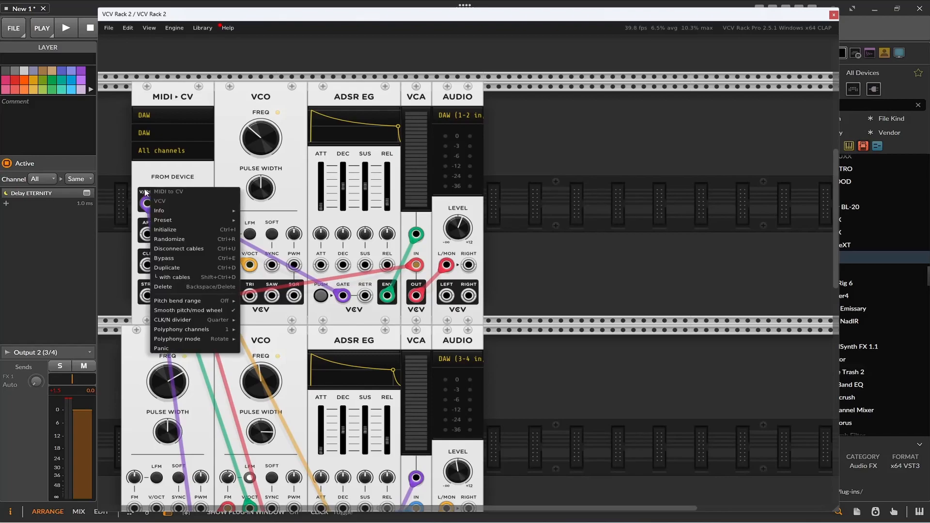
{"action": "mouse_move", "coordinate": [204, 328]}
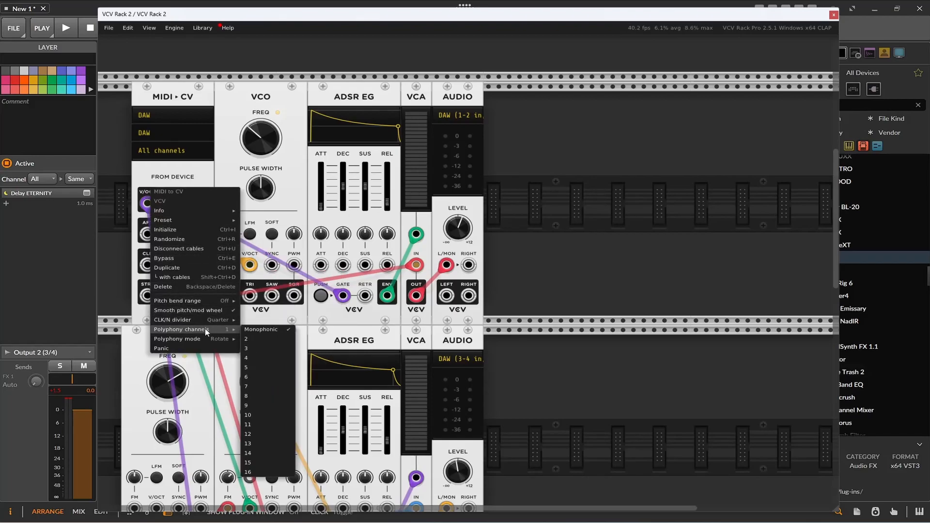
{"action": "left_click", "coordinate": [275, 468]}
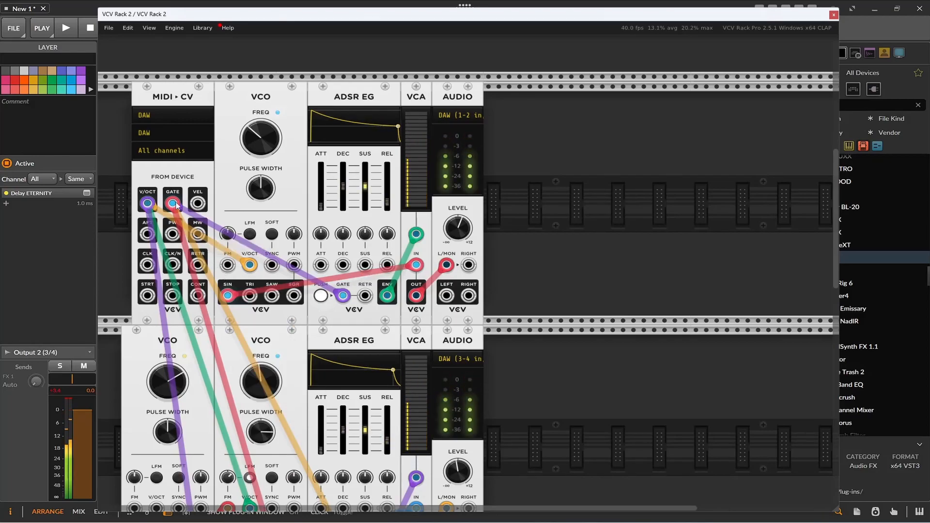
{"action": "right_click", "coordinate": [155, 194]}
{"action": "mouse_move", "coordinate": [197, 344]}
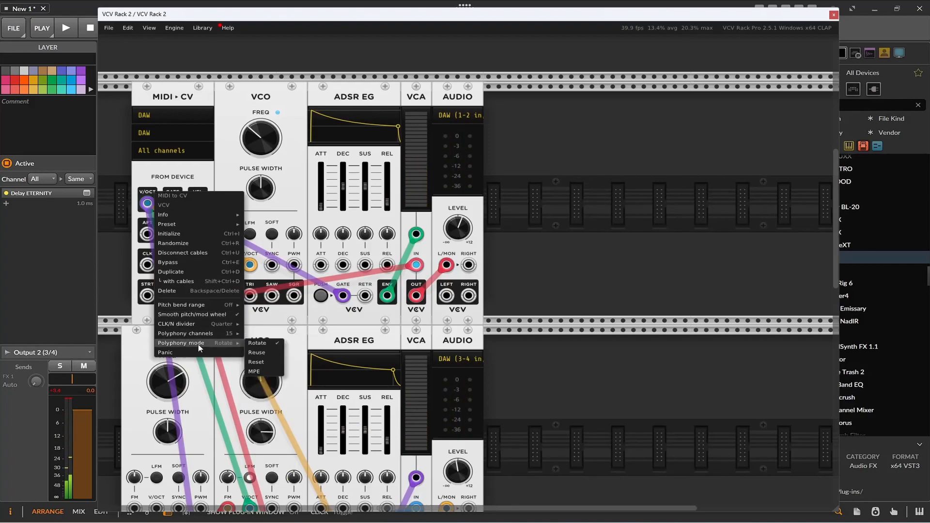
{"action": "left_click", "coordinate": [271, 369]}
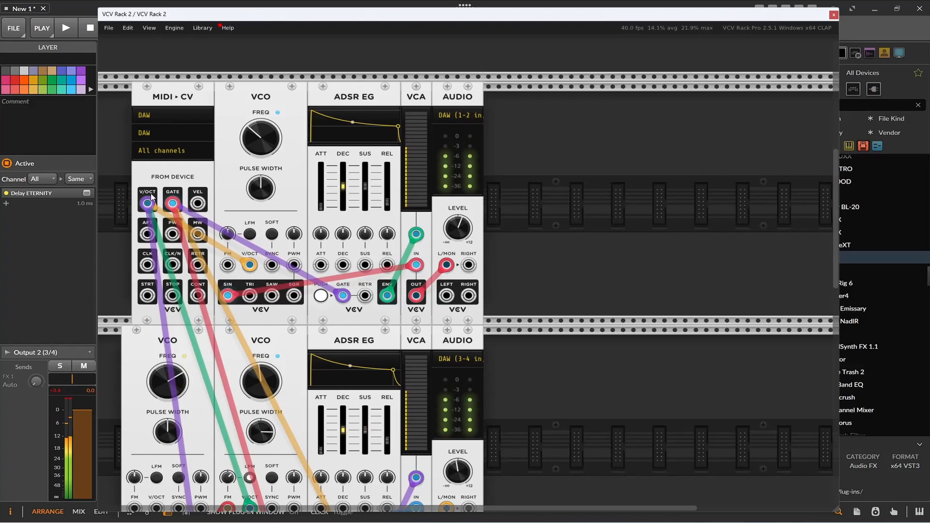
Step: Switch the MIDI-CV module's polyphony channels to Monophonic, and after that set them to 10
{"action": "right_click", "coordinate": [151, 196]}
{"action": "mouse_move", "coordinate": [236, 337]}
{"action": "left_click", "coordinate": [263, 336]}
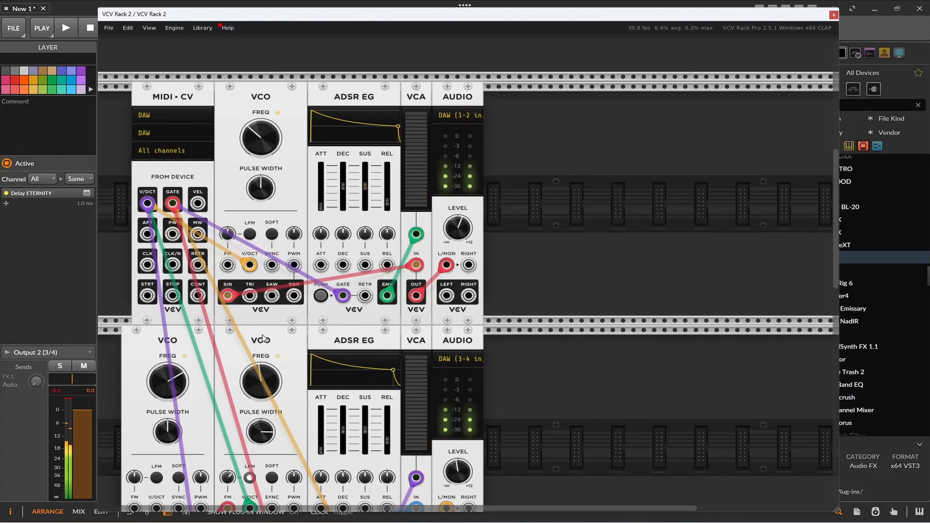
{"action": "right_click", "coordinate": [150, 190]}
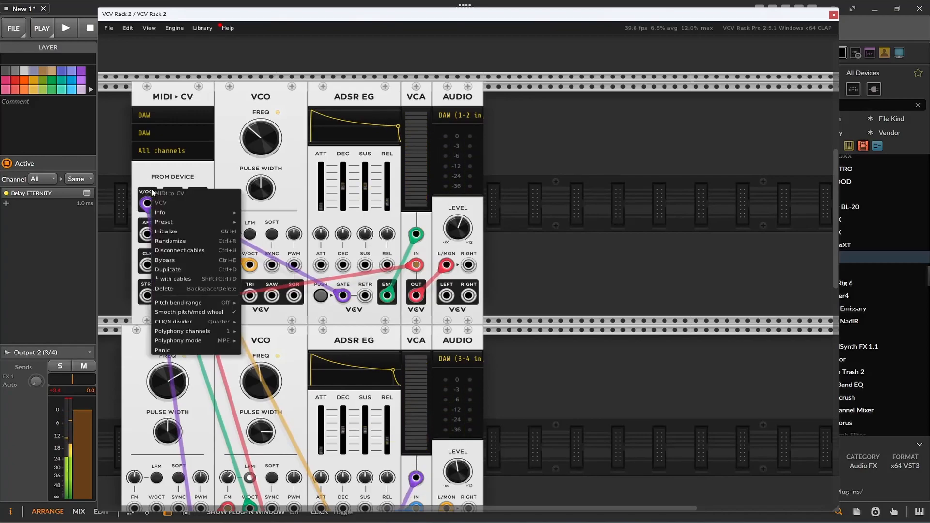
{"action": "mouse_move", "coordinate": [208, 329]}
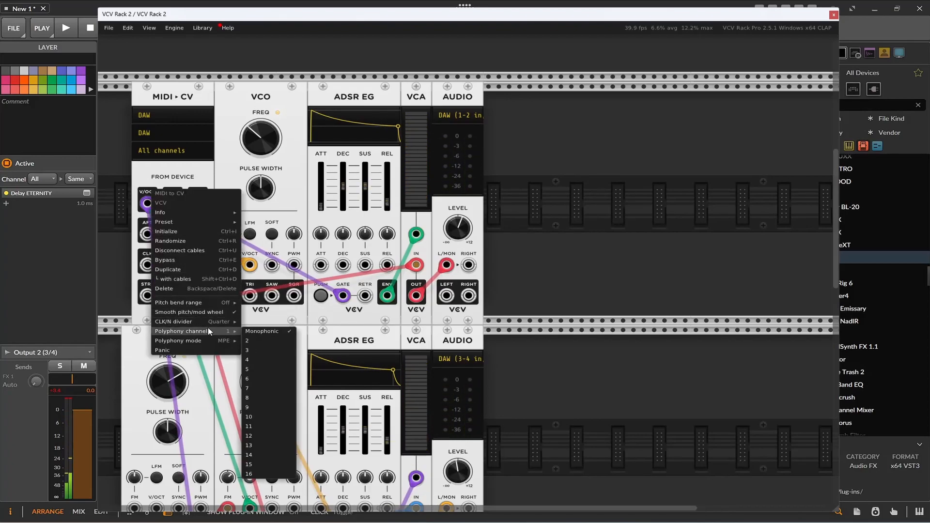
{"action": "left_click", "coordinate": [278, 413]}
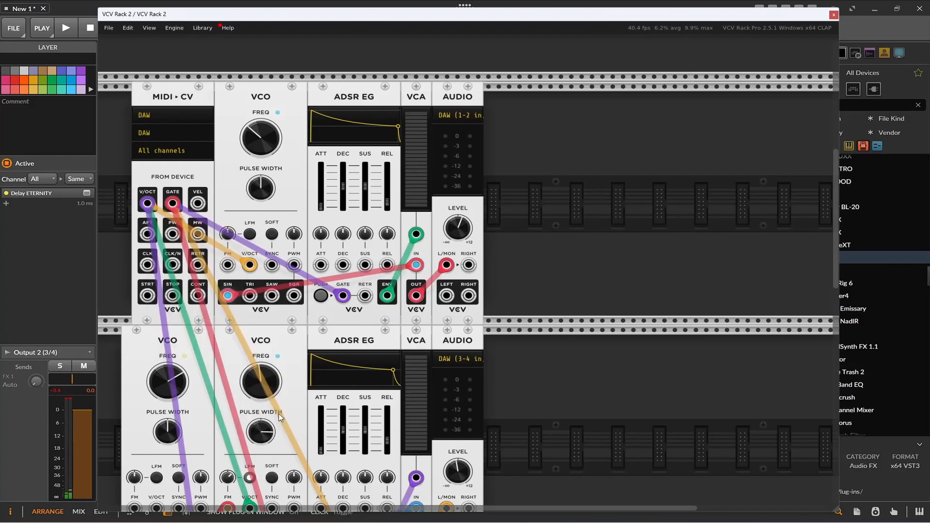
Step: Change the MIDI-CV module's polyphony mode to Rotate and after that to Reuse
{"action": "right_click", "coordinate": [148, 193]}
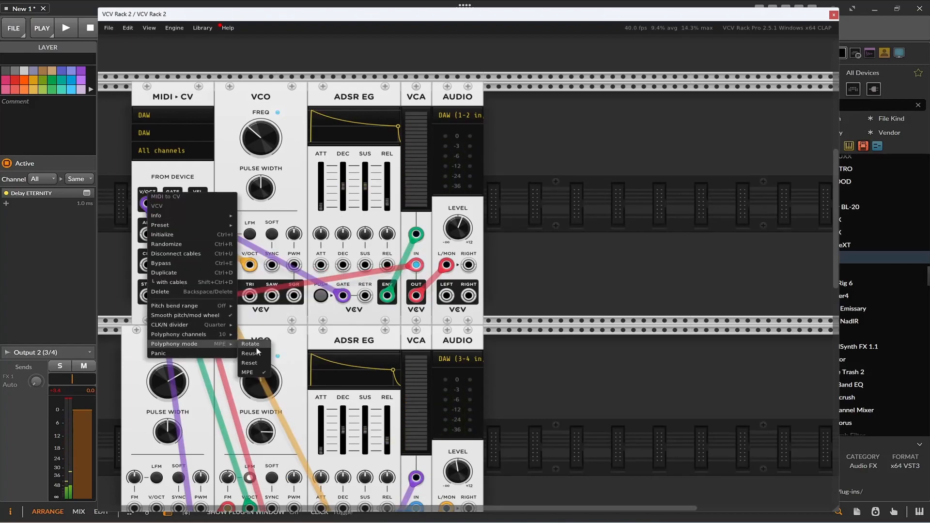
{"action": "left_click", "coordinate": [246, 344]}
{"action": "right_click", "coordinate": [141, 189]}
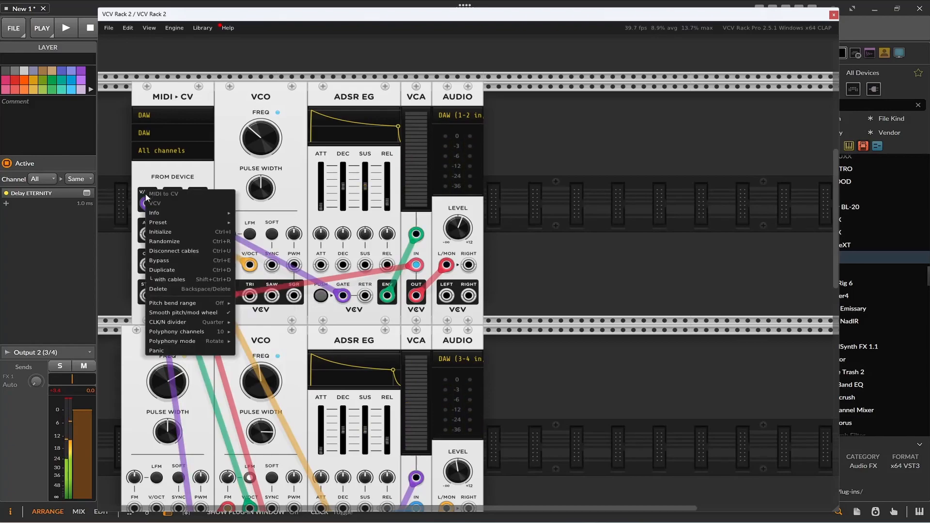
{"action": "mouse_move", "coordinate": [218, 342]}
{"action": "left_click", "coordinate": [257, 352]}
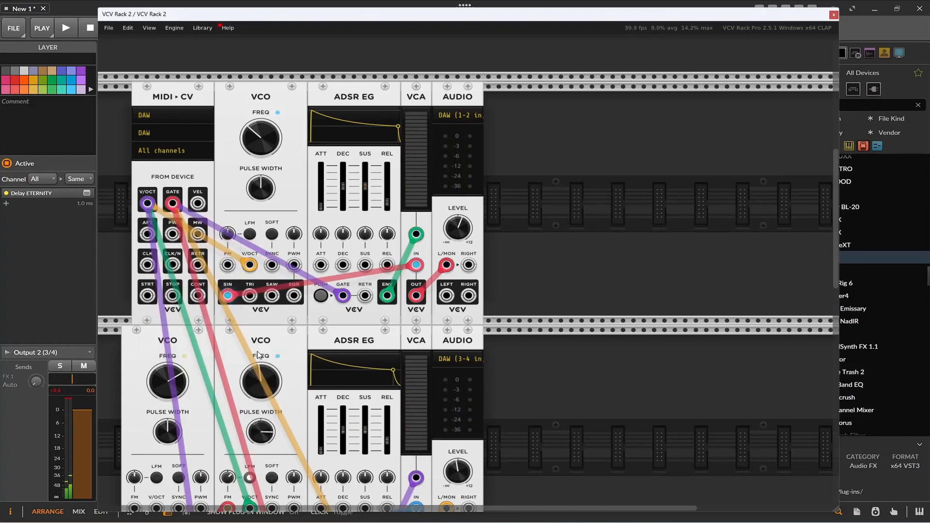
Step: Review the MIDI-CV module's CLK/N divider choices and its module information
{"action": "right_click", "coordinate": [144, 195]}
{"action": "mouse_move", "coordinate": [201, 338]}
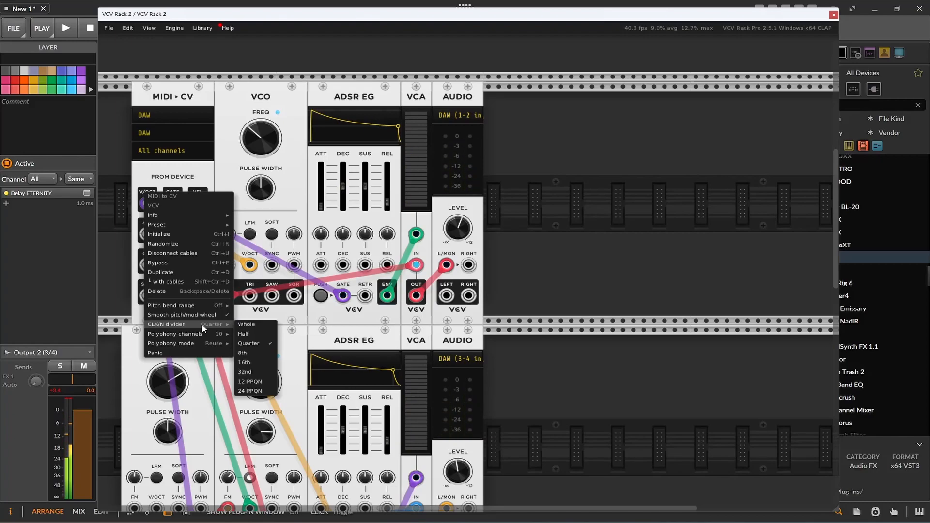
{"action": "mouse_move", "coordinate": [196, 304]}
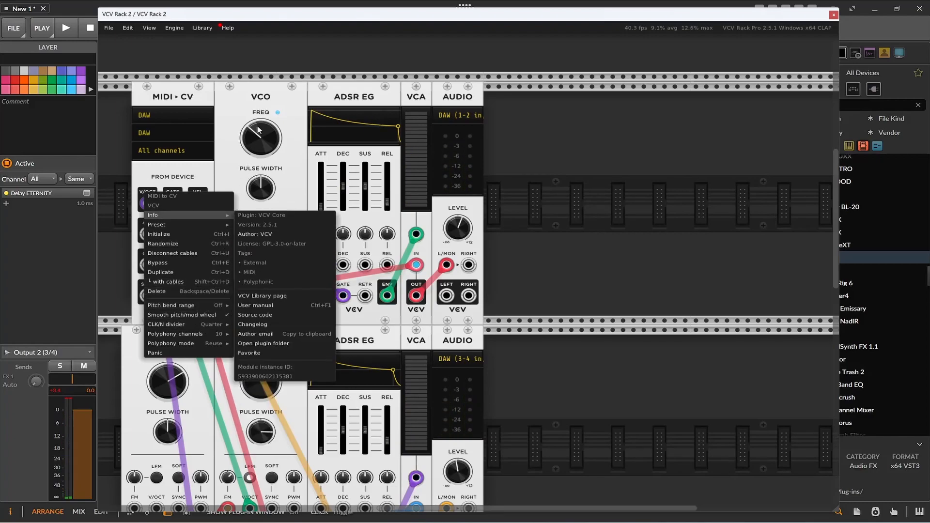
{"action": "left_click", "coordinate": [252, 111]}
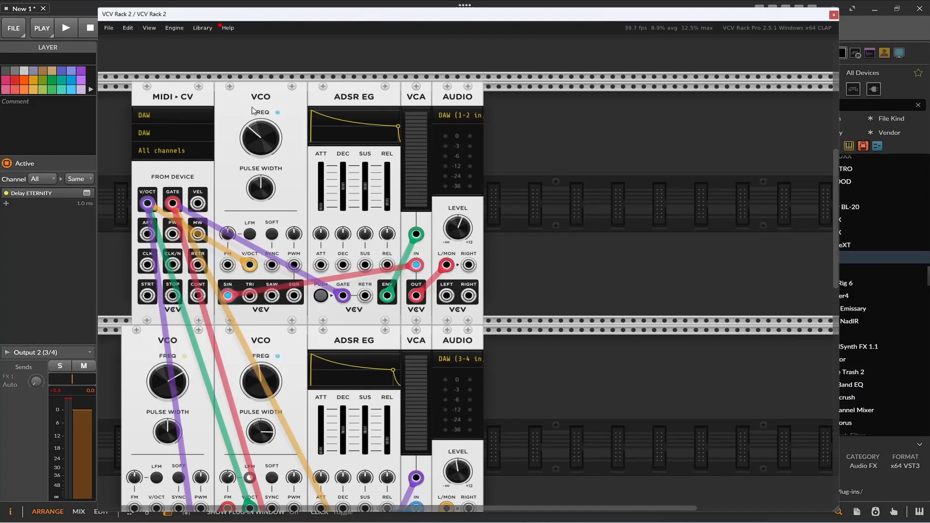
Step: Open the module browser, look over the LFO modules, clear the "lfo" search and browse the full module collection
{"action": "right_click", "coordinate": [539, 176]}
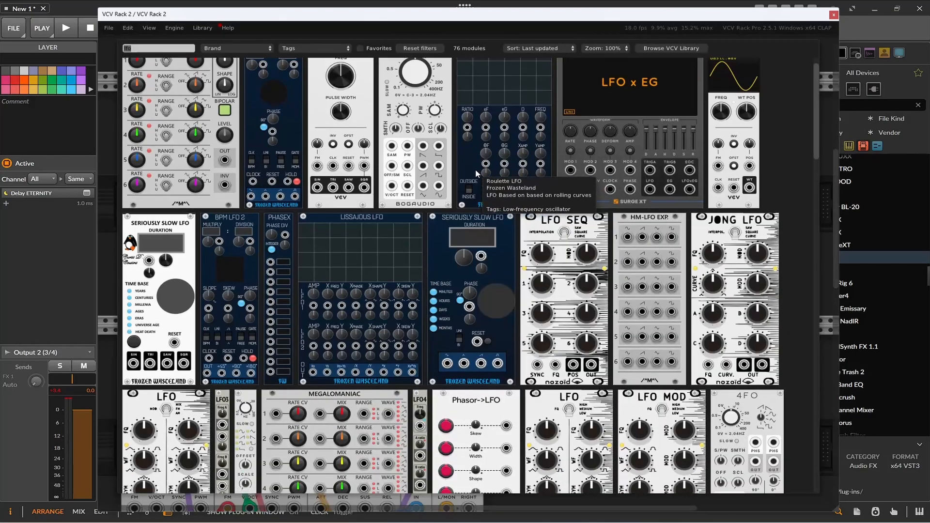
{"action": "scroll", "coordinate": [476, 173], "scroll_direction": "down", "scroll_amount": 2}
{"action": "scroll", "coordinate": [339, 67], "scroll_direction": "down", "scroll_amount": 10}
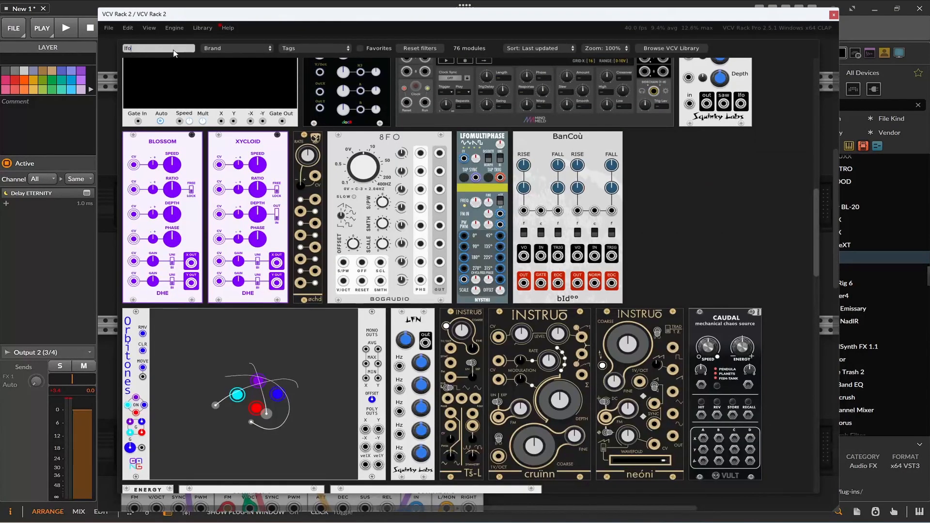
{"action": "key", "text": "BackSpace"}
{"action": "key", "text": "BackSpace"}
{"action": "key", "text": "BackSpace"}
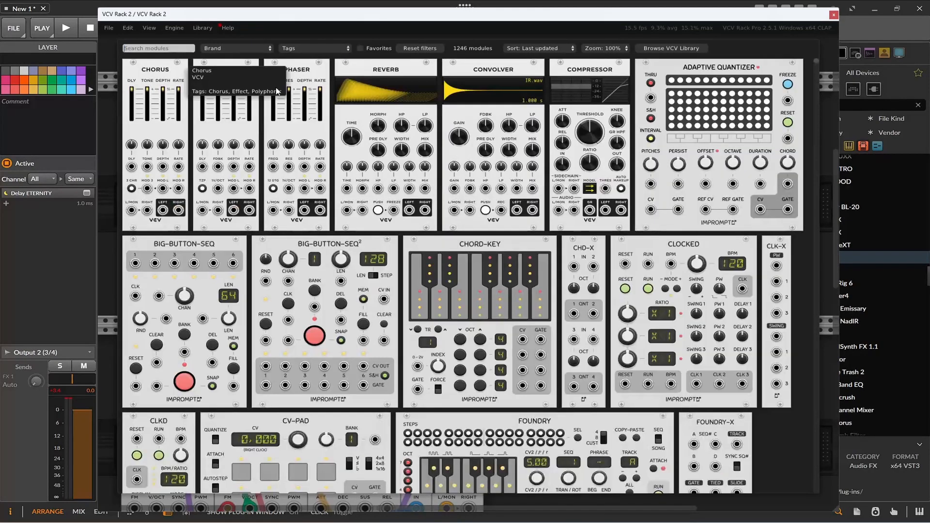
{"action": "scroll", "coordinate": [677, 277], "scroll_direction": "down", "scroll_amount": 5}
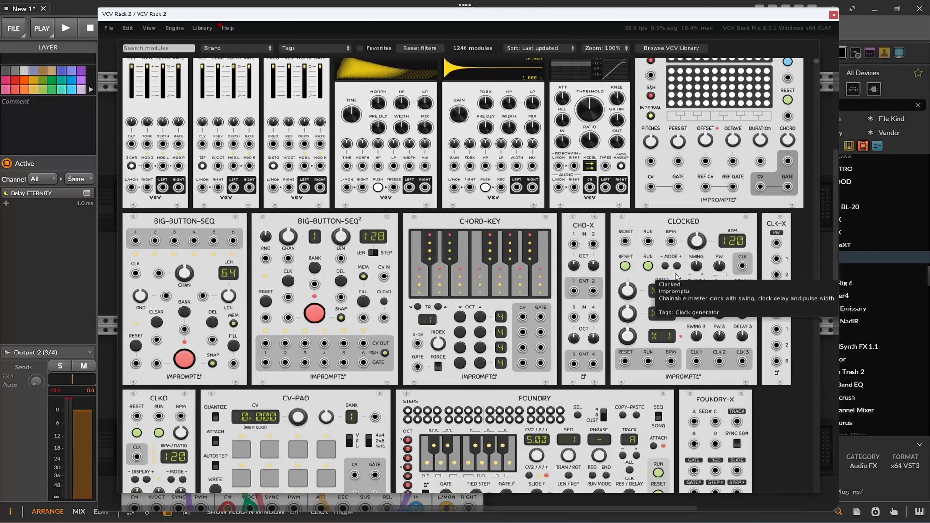
{"action": "scroll", "coordinate": [676, 278], "scroll_direction": "down", "scroll_amount": 15}
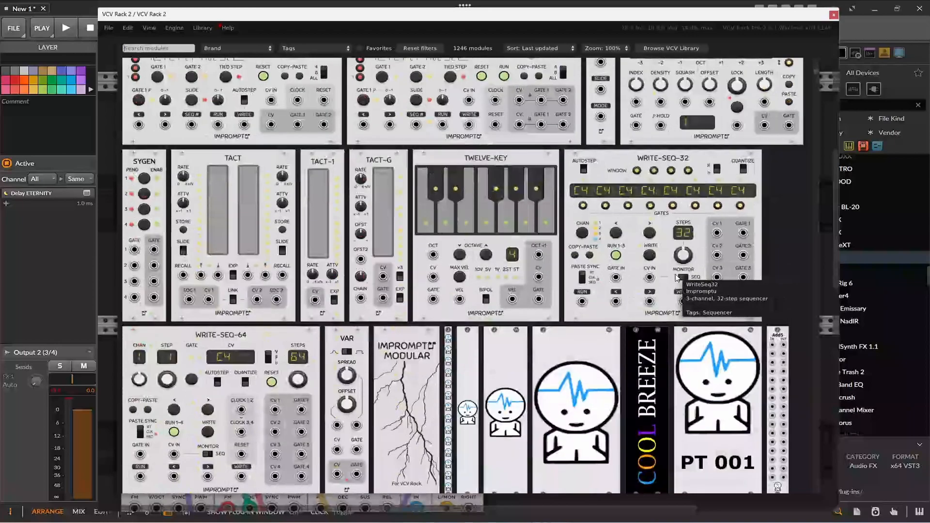
{"action": "scroll", "coordinate": [703, 305], "scroll_direction": "down", "scroll_amount": 15}
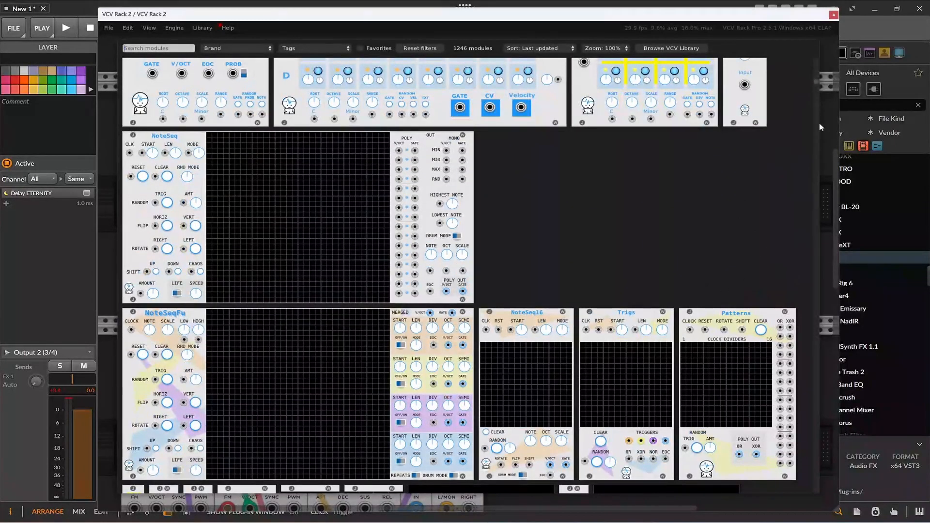
Step: Add the Path Set IceTray module from the module browser and place it beside the second voice's AUDIO module
{"action": "mouse_move", "coordinate": [816, 83]}
{"action": "left_mouse_down"}
{"action": "mouse_move", "coordinate": [816, 115]}
{"action": "mouse_move", "coordinate": [812, 92]}
{"action": "left_mouse_up"}
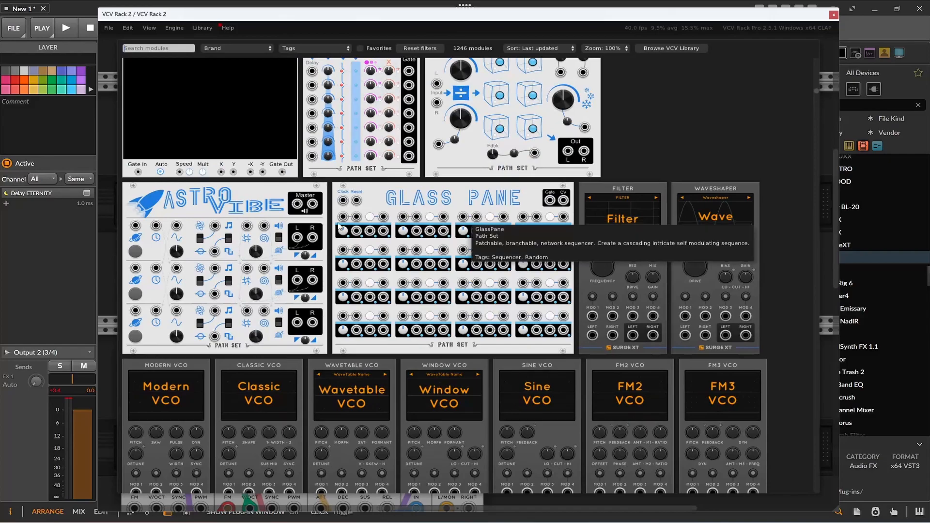
{"action": "scroll", "coordinate": [408, 223], "scroll_direction": "up", "scroll_amount": 3}
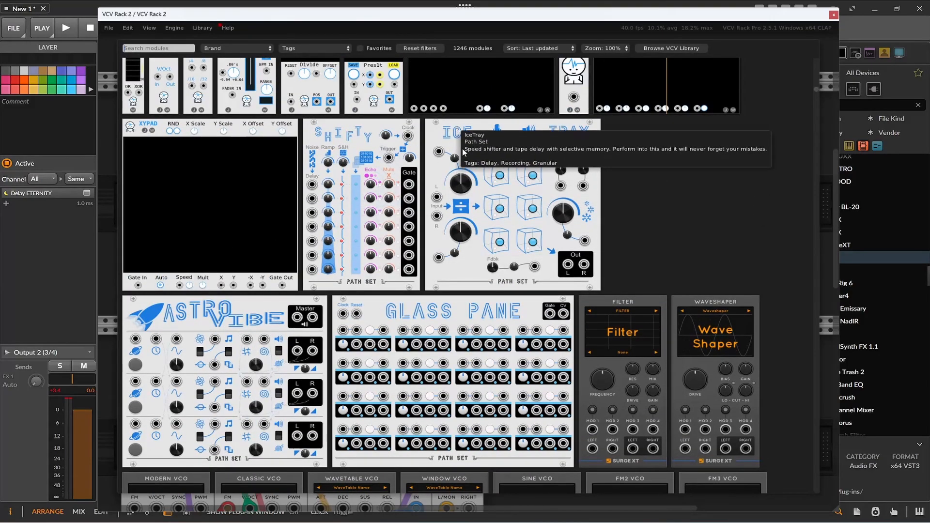
{"action": "left_click", "coordinate": [470, 144]}
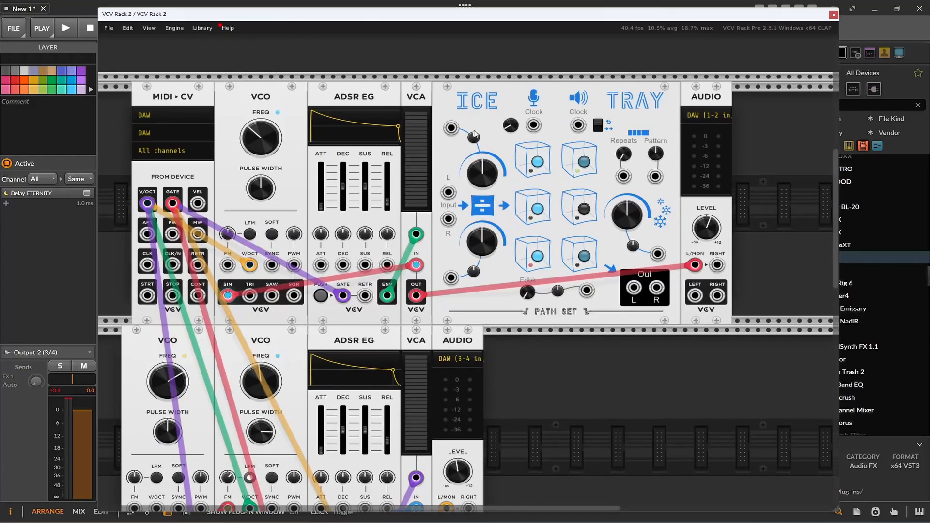
{"action": "left_click_drag", "start_coordinate": [486, 104], "coordinate": [539, 351]}
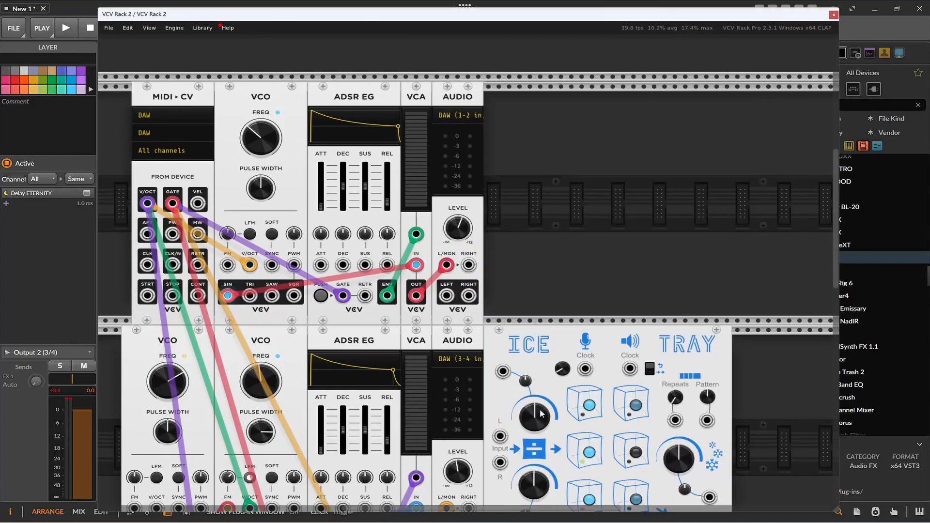
Step: Route the second voice's VCA output into Ice Tray's left input, and patch Ice Tray's left output to the 3-4 AUDIO module's L/MON input
{"action": "scroll", "coordinate": [539, 371], "scroll_direction": "down", "scroll_amount": 3}
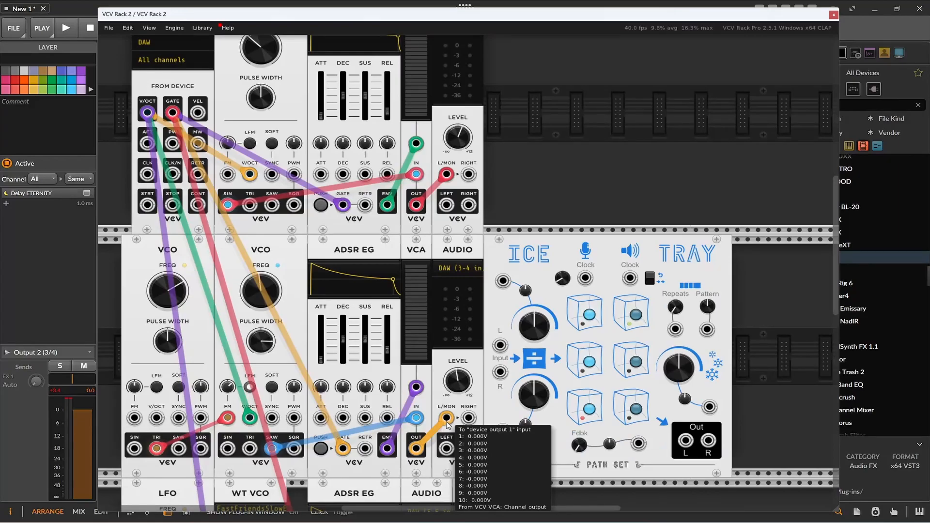
{"action": "left_click_drag", "start_coordinate": [447, 420], "coordinate": [500, 345]}
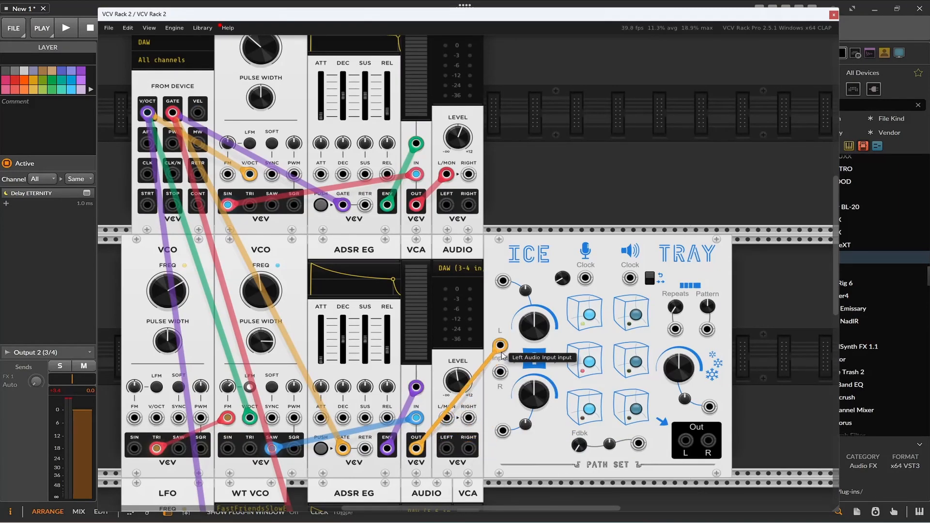
{"action": "left_click_drag", "start_coordinate": [685, 441], "coordinate": [447, 417]}
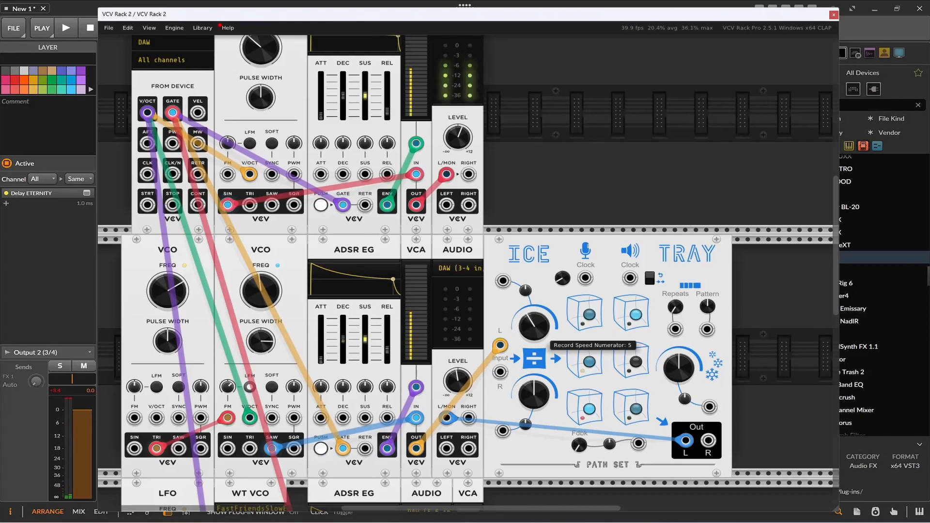
Step: Adjust Ice Tray's record speed ratio, and set its feedback to about 30% and playback repeat count to about 2.4
{"action": "left_click_drag", "start_coordinate": [533, 395], "coordinate": [533, 346]}
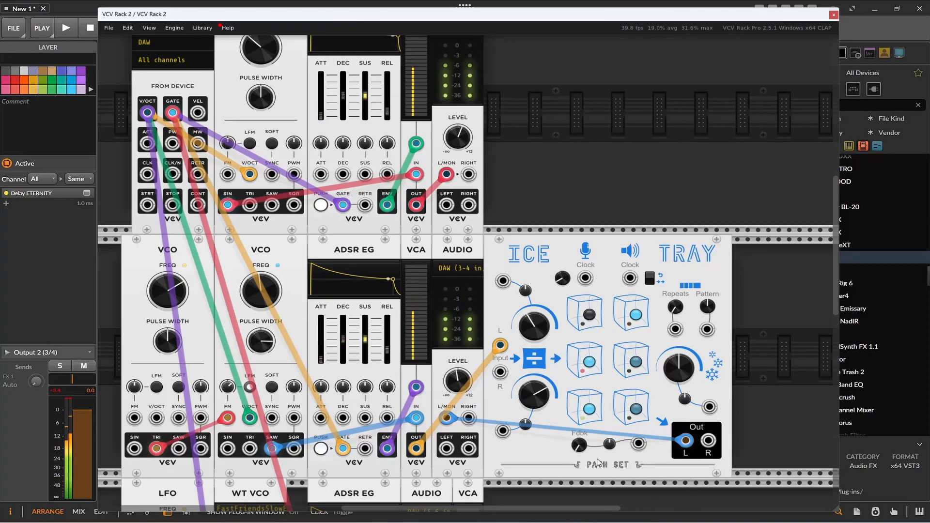
{"action": "left_click_drag", "start_coordinate": [584, 446], "coordinate": [583, 445]}
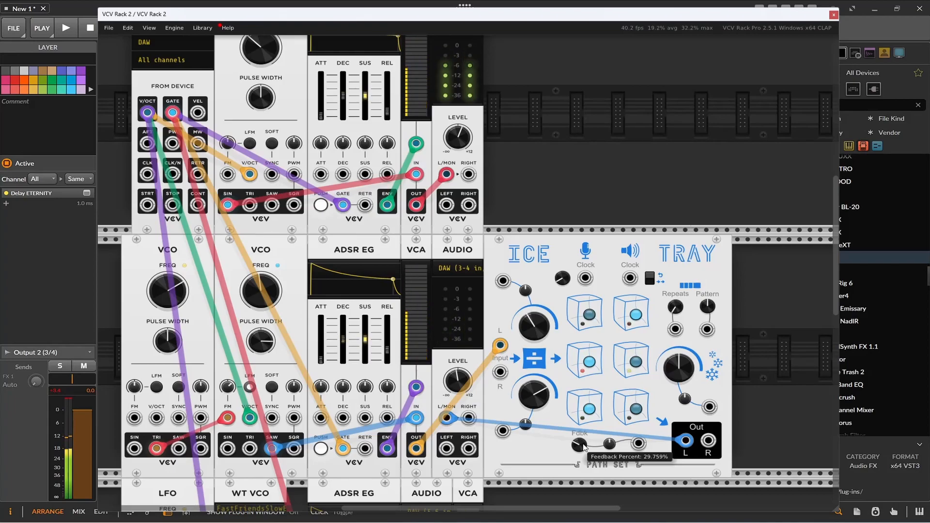
{"action": "mouse_move", "coordinate": [673, 312]}
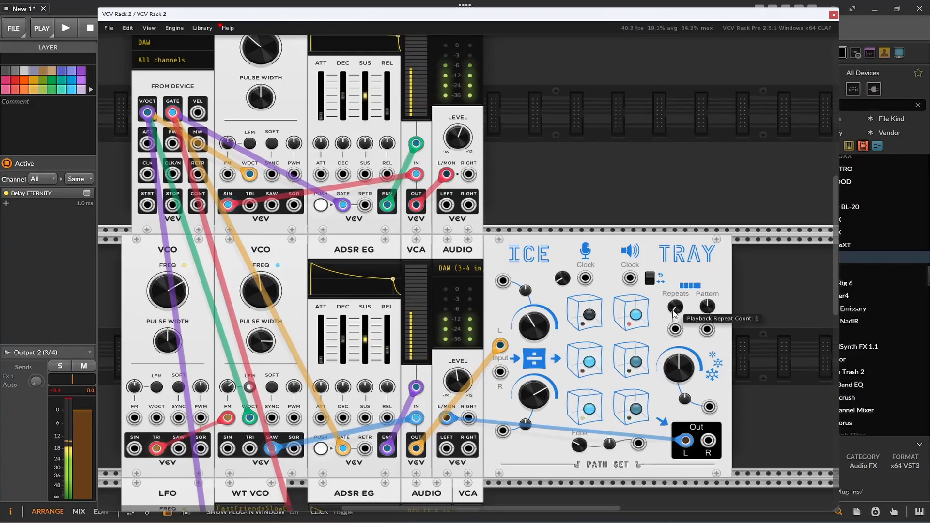
{"action": "left_click_drag", "start_coordinate": [675, 310], "coordinate": [675, 312]}
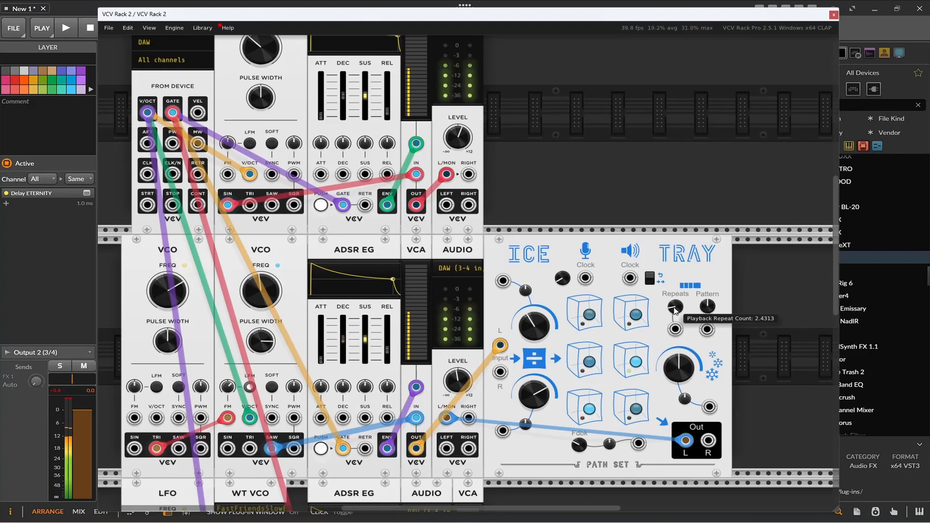
Step: Patch the MIDI-CV module's CLK output to Ice Tray's playback clock input and readjust Ice Tray's large knobs
{"action": "left_click_drag", "start_coordinate": [147, 174], "coordinate": [630, 278]}
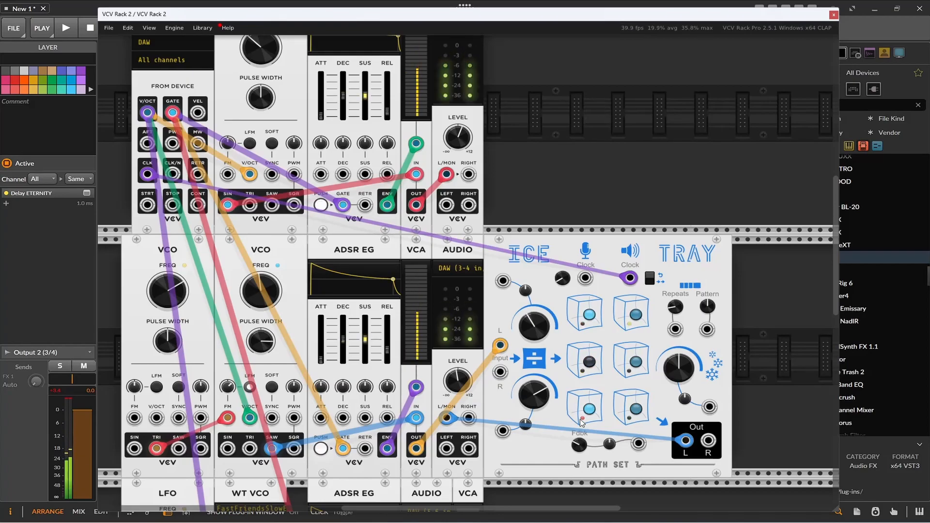
{"action": "mouse_move", "coordinate": [677, 369]}
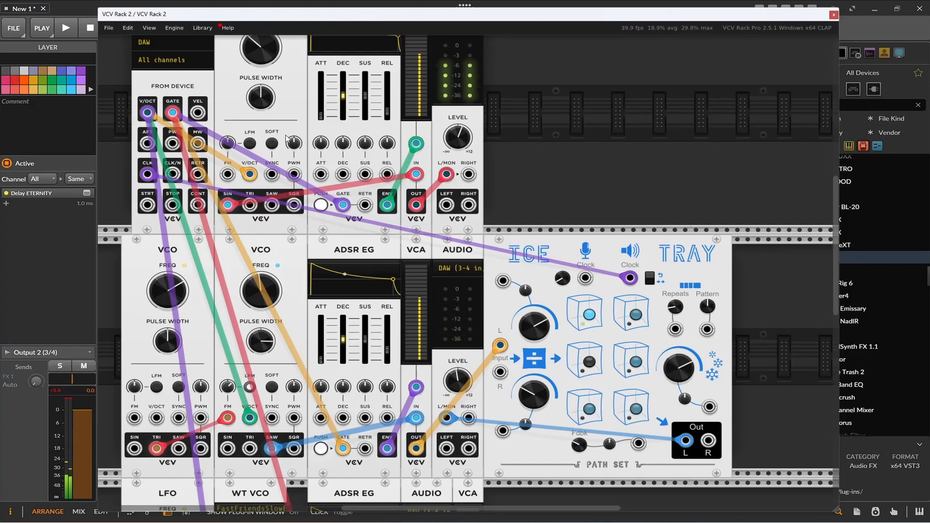
Step: Move the VCV Rack 2 window aside to uncover the track's VCV Rack 2 device and its parameter list
{"action": "left_click_drag", "start_coordinate": [206, 14], "coordinate": [346, 8]}
{"action": "left_click", "coordinate": [169, 378]}
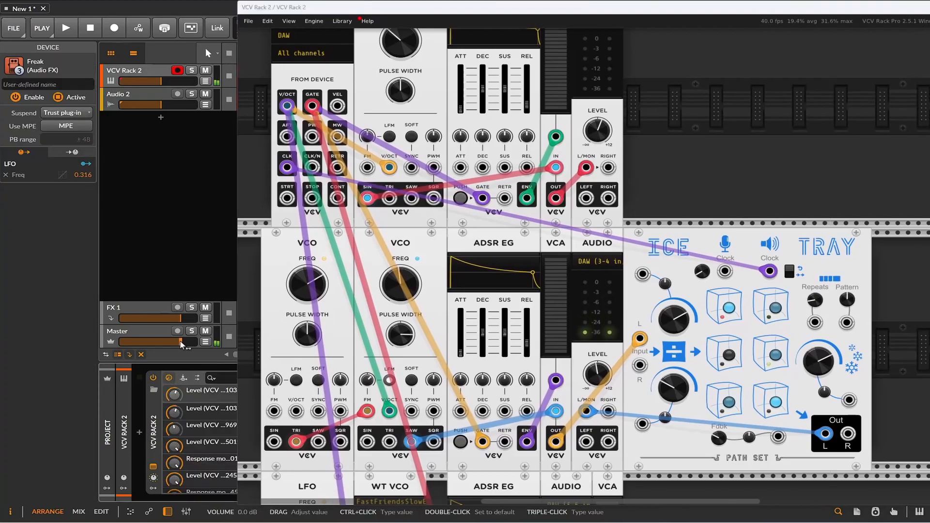
{"action": "mouse_move", "coordinate": [670, 322]}
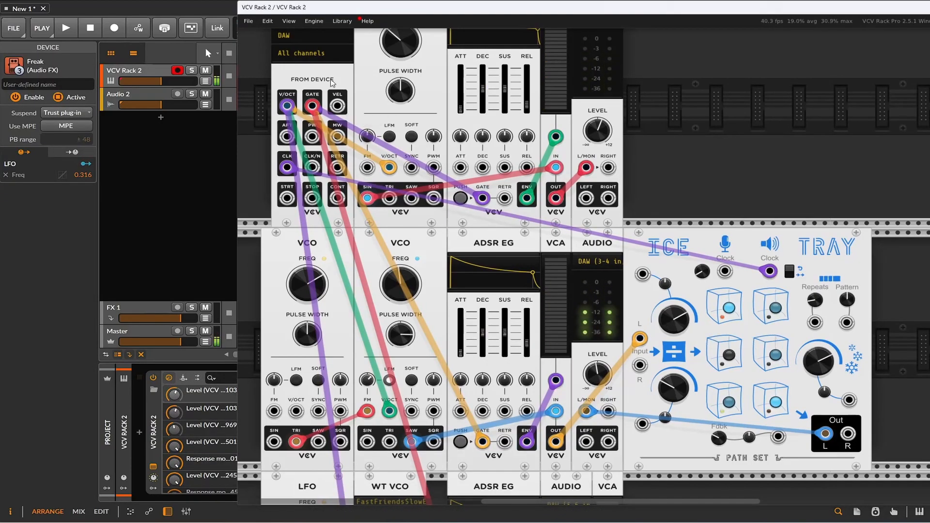
{"action": "left_click_drag", "start_coordinate": [313, 12], "coordinate": [356, 22]}
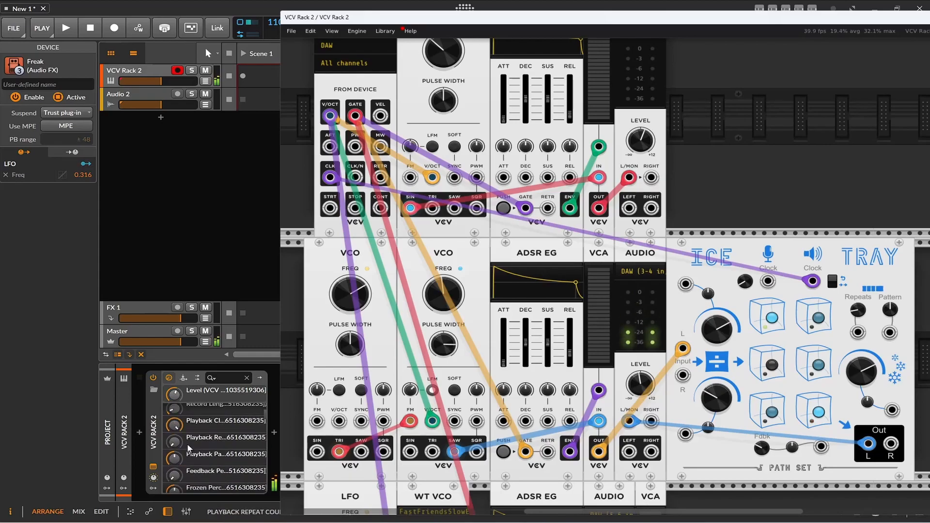
{"action": "mouse_move", "coordinate": [353, 315]}
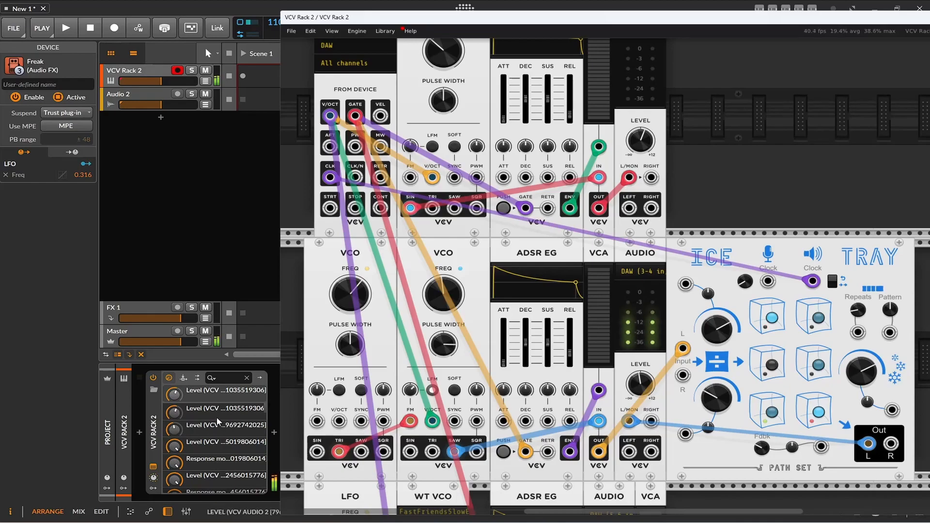
Step: Find the first voice's VCO frequency among the VCV Rack 2 device parameters in Bitwig and adjust it from there
{"action": "scroll", "coordinate": [216, 435], "scroll_direction": "down", "scroll_amount": 5}
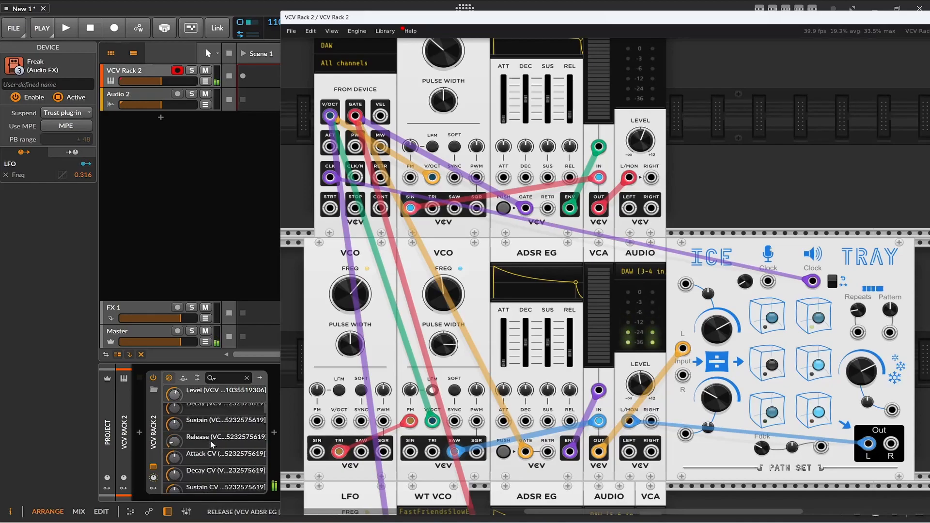
{"action": "scroll", "coordinate": [211, 445], "scroll_direction": "down", "scroll_amount": 6}
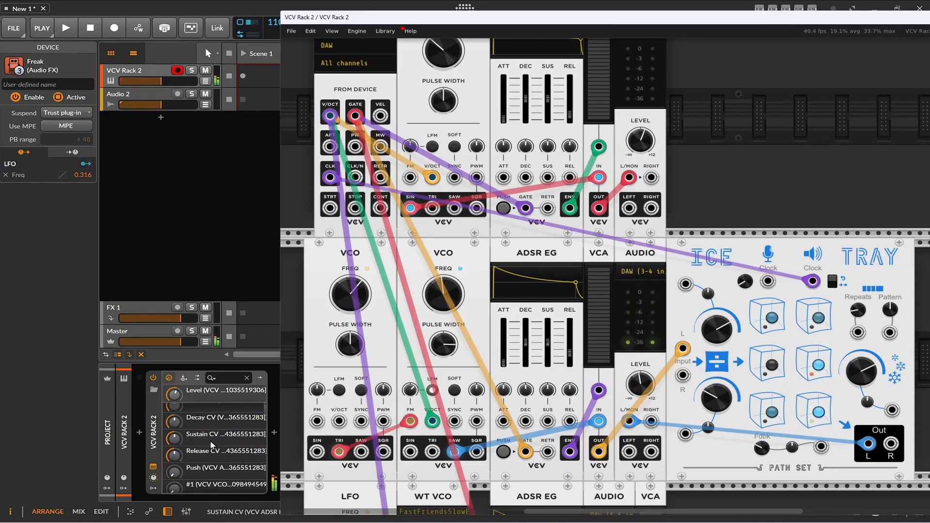
{"action": "scroll", "coordinate": [211, 445], "scroll_direction": "down", "scroll_amount": 3}
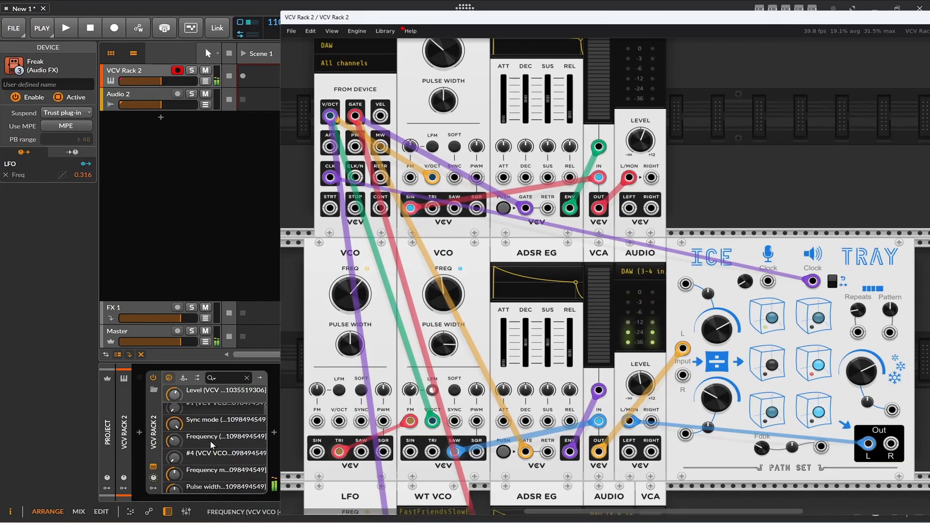
{"action": "left_click_drag", "start_coordinate": [173, 441], "coordinate": [173, 420]}
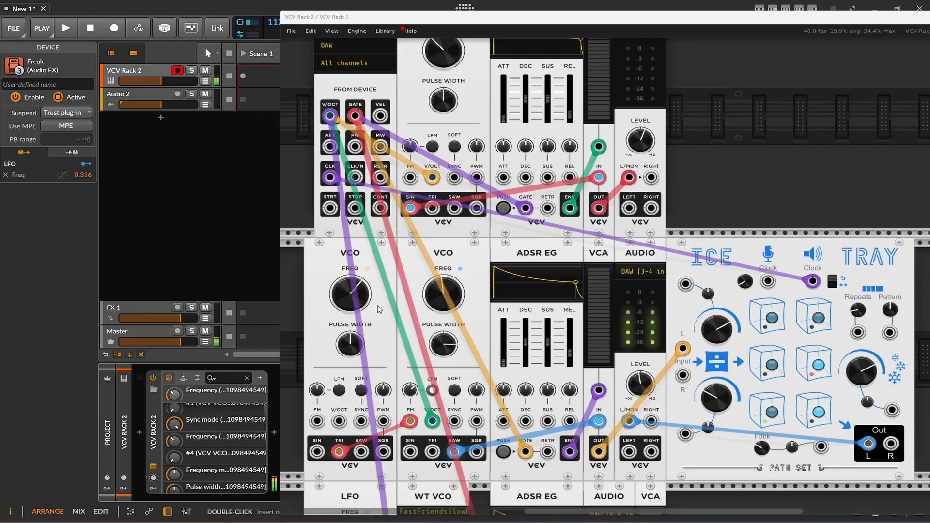
{"action": "scroll", "coordinate": [383, 310], "scroll_direction": "up", "scroll_amount": 3}
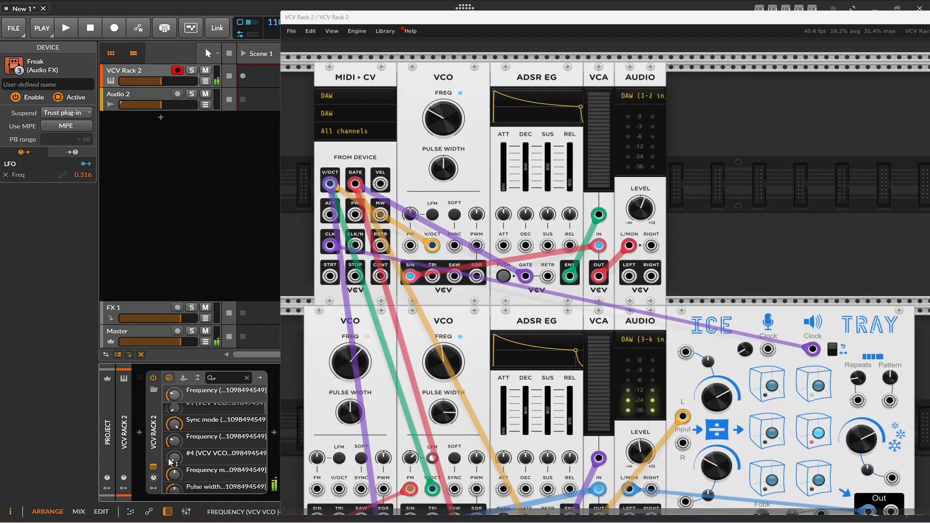
Step: Add an ADSR modulator to the VCV Rack 2 device and map it to the first voice's VCO frequency with an amount of 0.412
{"action": "left_click", "coordinate": [152, 490]}
{"action": "left_click", "coordinate": [171, 391]}
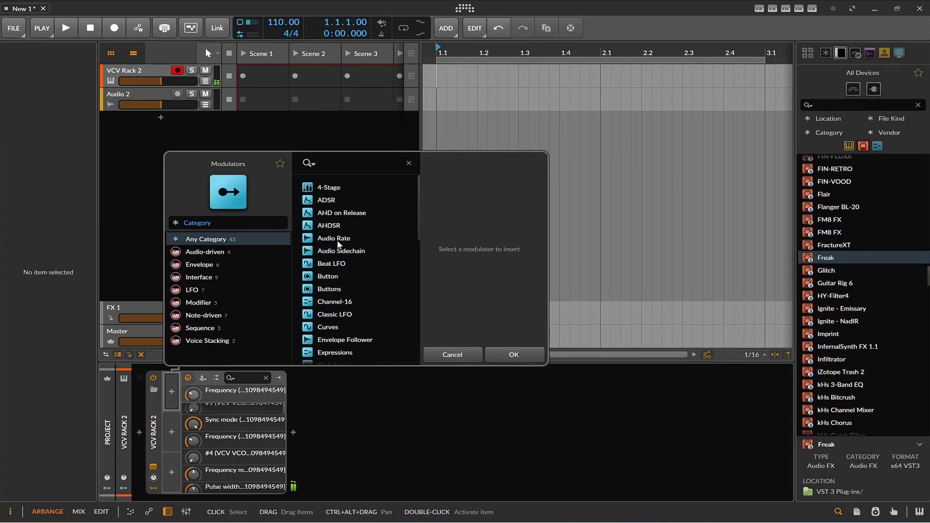
{"action": "left_click", "coordinate": [327, 200]}
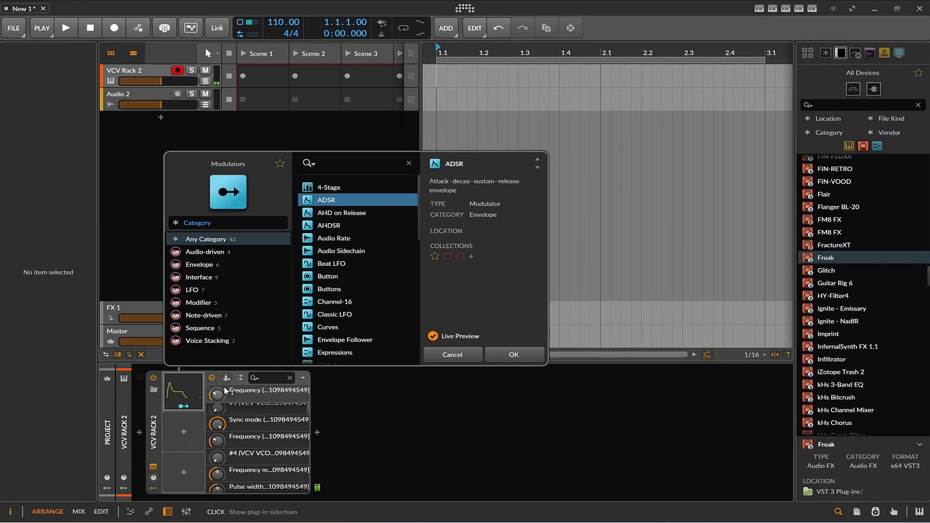
{"action": "left_click", "coordinate": [181, 407]}
{"action": "left_click_drag", "start_coordinate": [217, 397], "coordinate": [216, 373]}
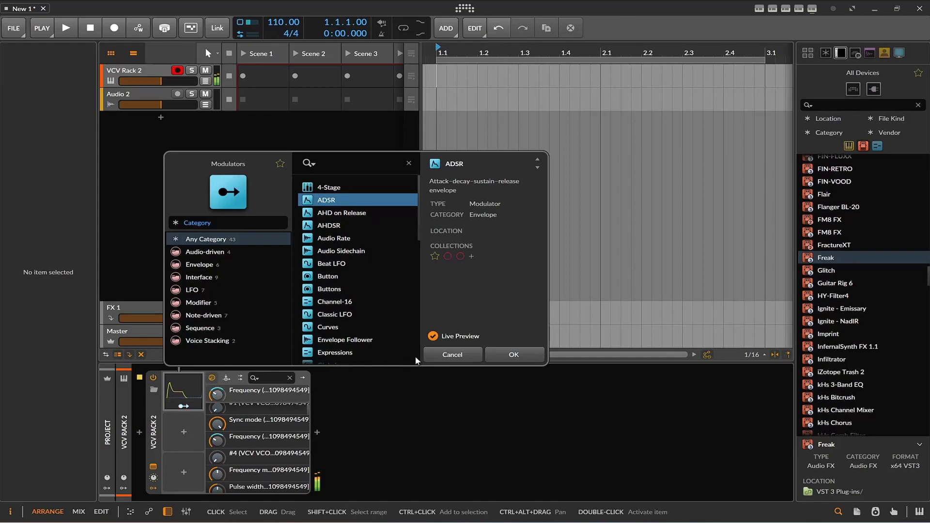
{"action": "left_click", "coordinate": [499, 355]}
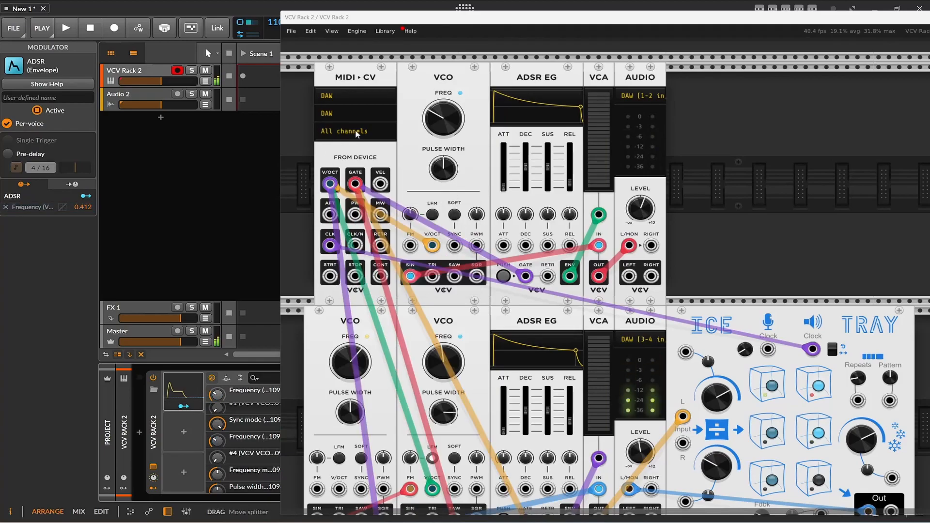
Step: Move the rack window clear of the device and adjust the first voice's VCO frequency modulation from the device parameters
{"action": "left_click_drag", "start_coordinate": [366, 21], "coordinate": [479, 26]}
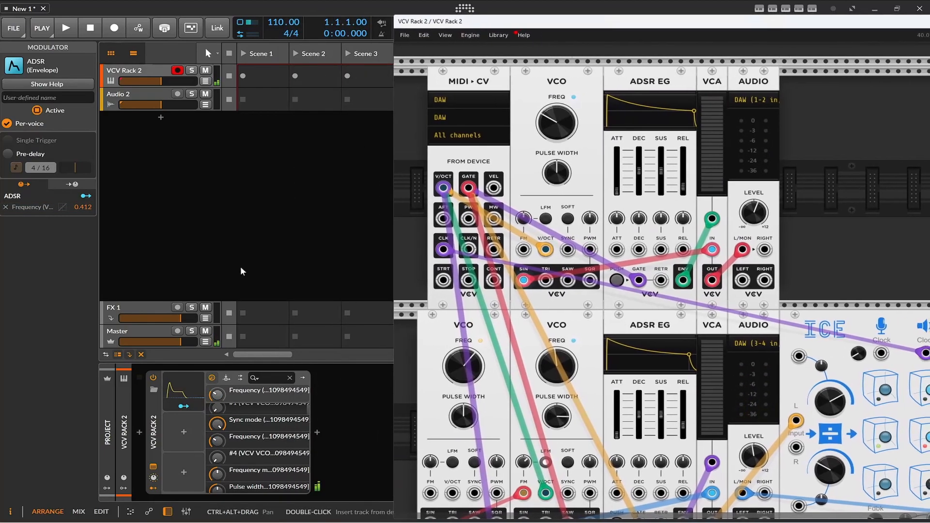
{"action": "scroll", "coordinate": [223, 453], "scroll_direction": "down", "scroll_amount": 2}
{"action": "left_click_drag", "start_coordinate": [218, 435], "coordinate": [218, 448]}
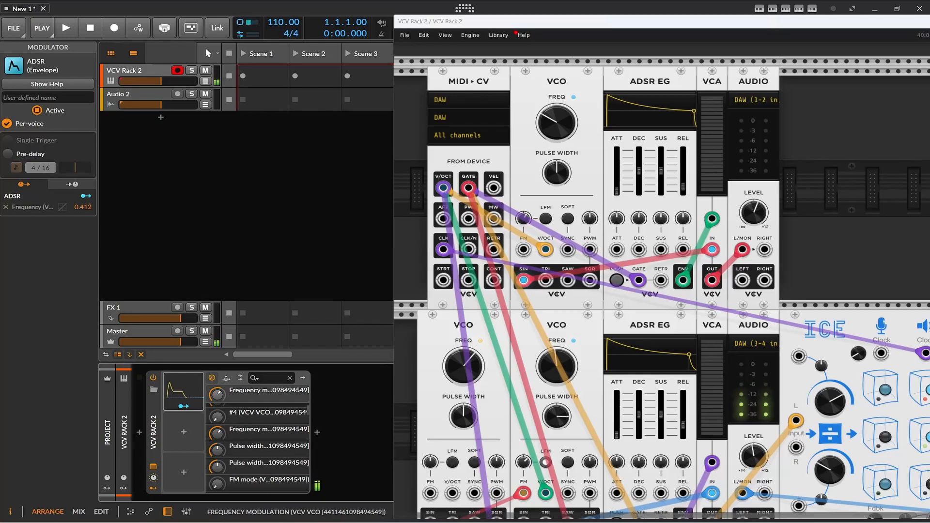
Step: Adjust the second row's right-hand VCO frequency modulation, and map the ADSR modulator to that VCO's frequency with an amount of 0.348
{"action": "scroll", "coordinate": [502, 397], "scroll_direction": "down", "scroll_amount": 3}
{"action": "scroll", "coordinate": [502, 397], "scroll_direction": "down", "scroll_amount": 2}
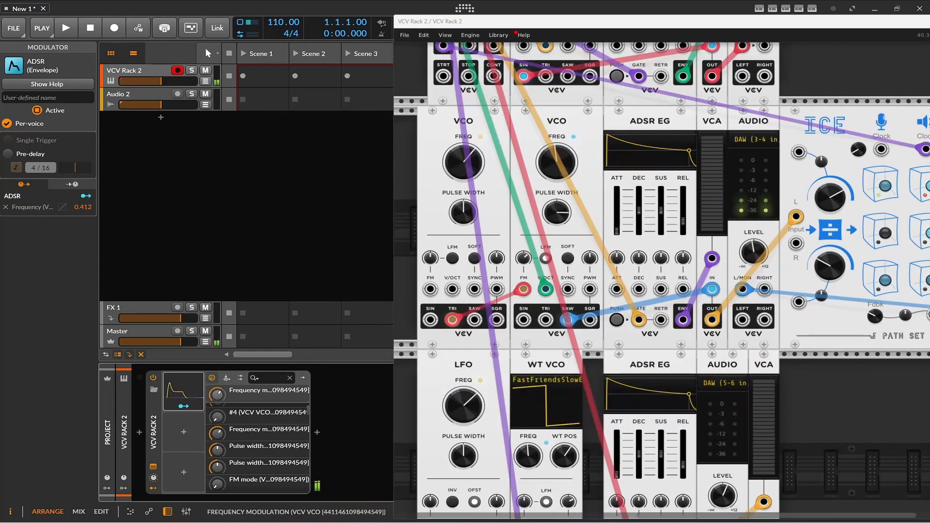
{"action": "scroll", "coordinate": [218, 414], "scroll_direction": "down", "scroll_amount": 3}
{"action": "left_click_drag", "start_coordinate": [218, 445], "coordinate": [218, 452]}
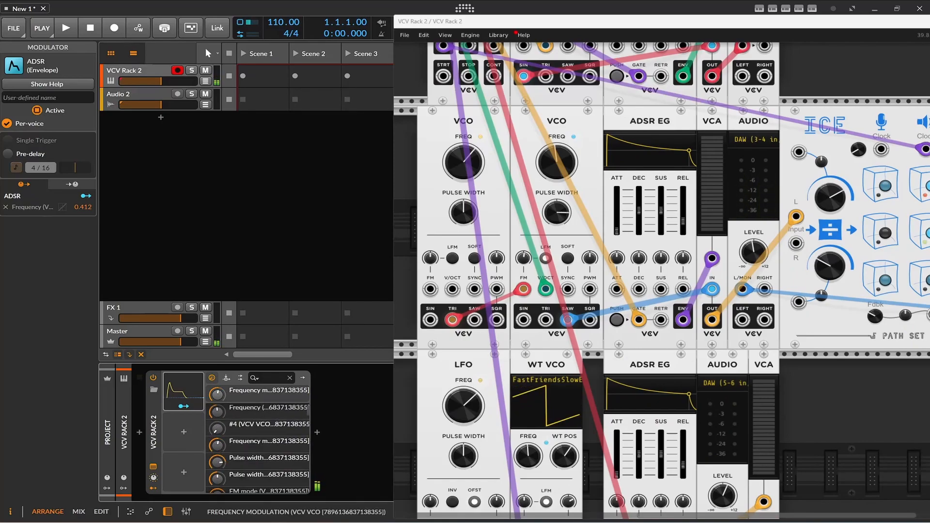
{"action": "left_click_drag", "start_coordinate": [225, 405], "coordinate": [219, 417]}
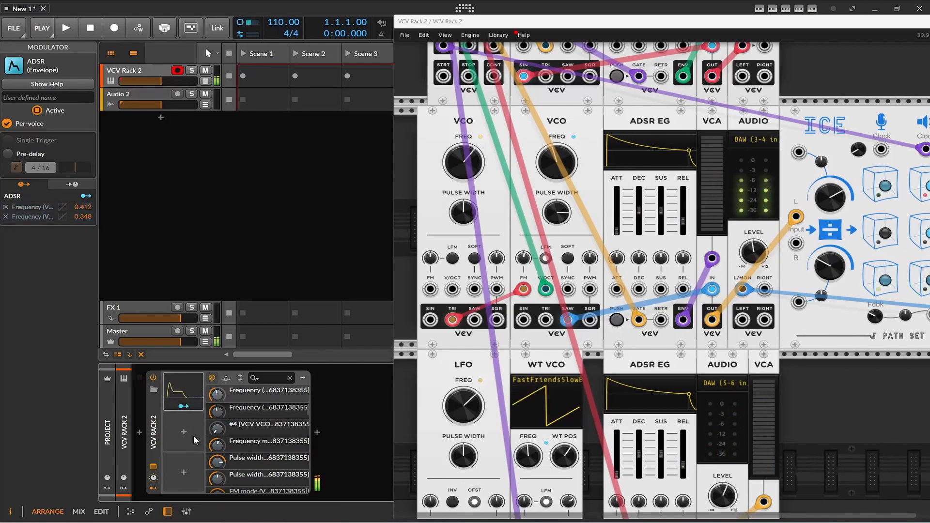
Step: Adjust the WT VCO's frequency modulation and wavetable position from the device parameter list
{"action": "scroll", "coordinate": [218, 426], "scroll_direction": "down", "scroll_amount": 5}
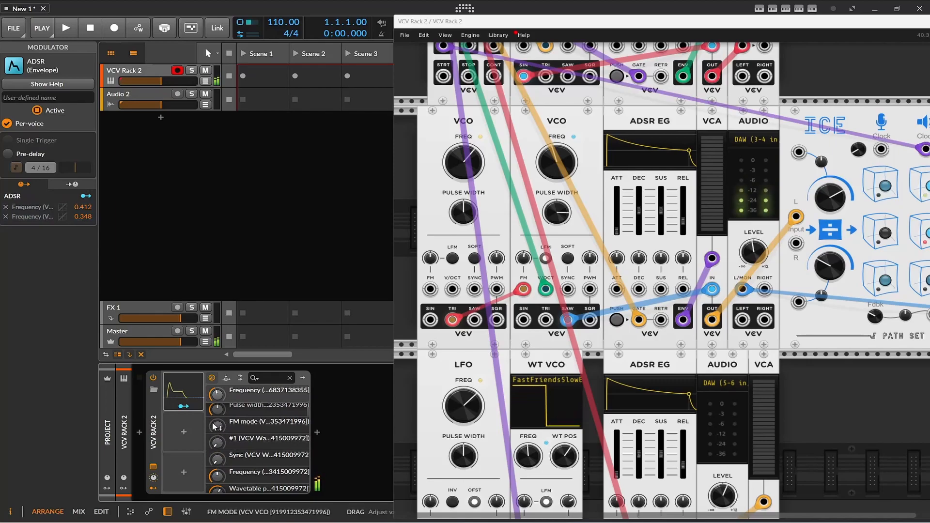
{"action": "scroll", "coordinate": [211, 458], "scroll_direction": "down", "scroll_amount": 5}
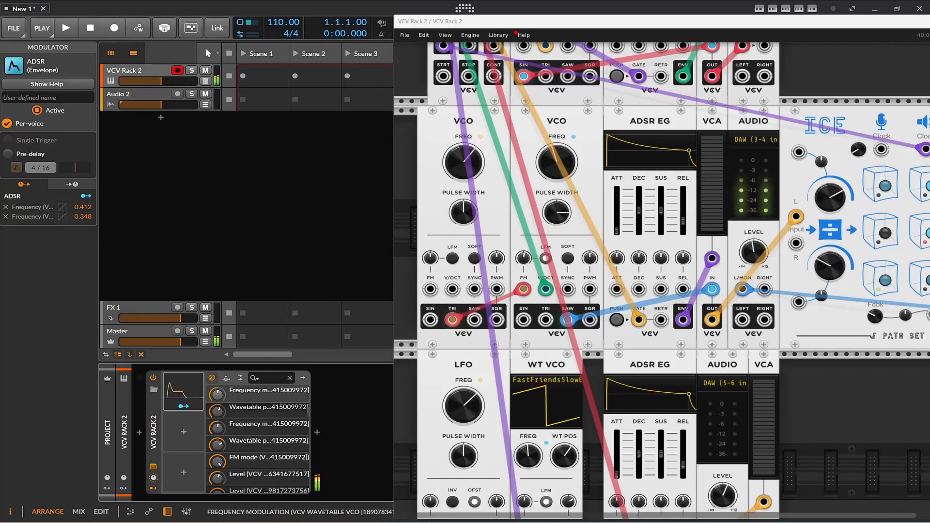
{"action": "left_click_drag", "start_coordinate": [217, 412], "coordinate": [217, 410]}
Step: Return to the second row's left-hand VCO parameters in the device list and adjust its frequency modulation
{"action": "scroll", "coordinate": [216, 417], "scroll_direction": "up", "scroll_amount": 5}
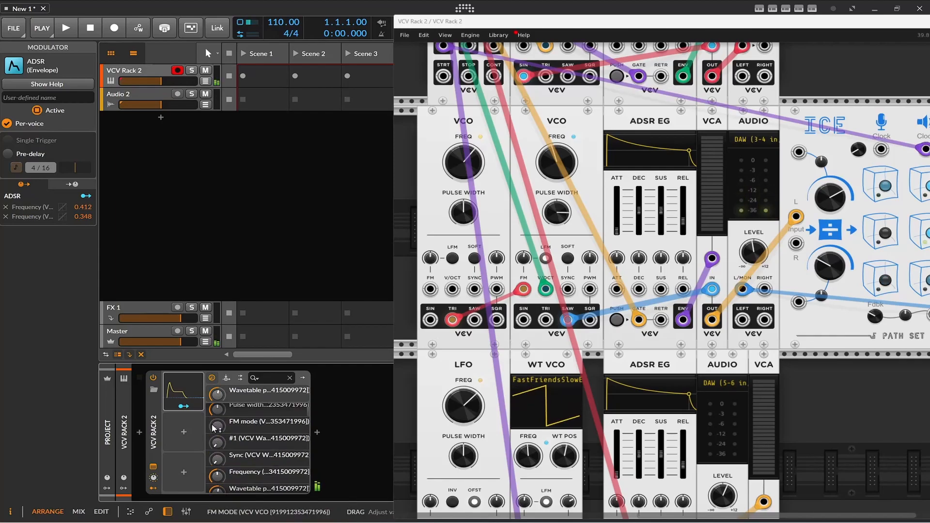
{"action": "scroll", "coordinate": [214, 427], "scroll_direction": "up", "scroll_amount": 3}
{"action": "left_click", "coordinate": [217, 416]}
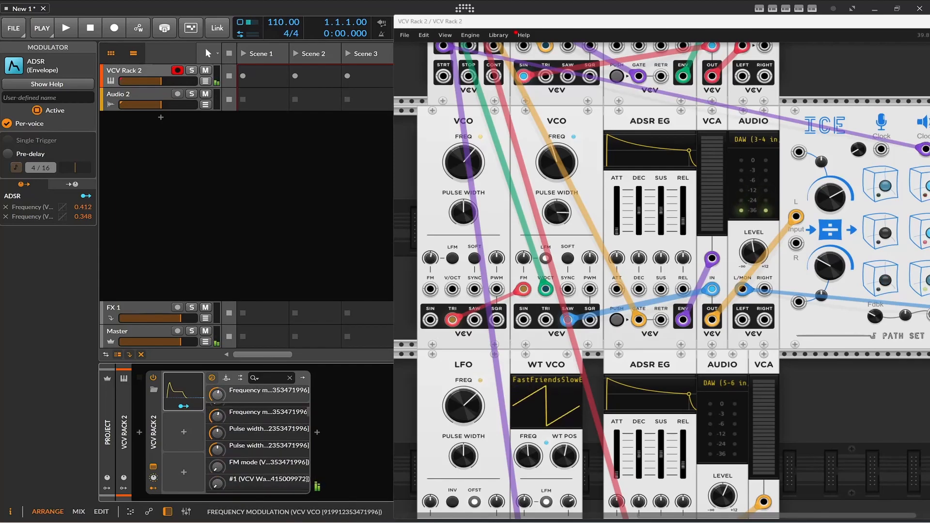
Step: Map the ADSR modulator to the third row's LFO frequency with an amount of 0.256
{"action": "scroll", "coordinate": [215, 427], "scroll_direction": "down", "scroll_amount": 5}
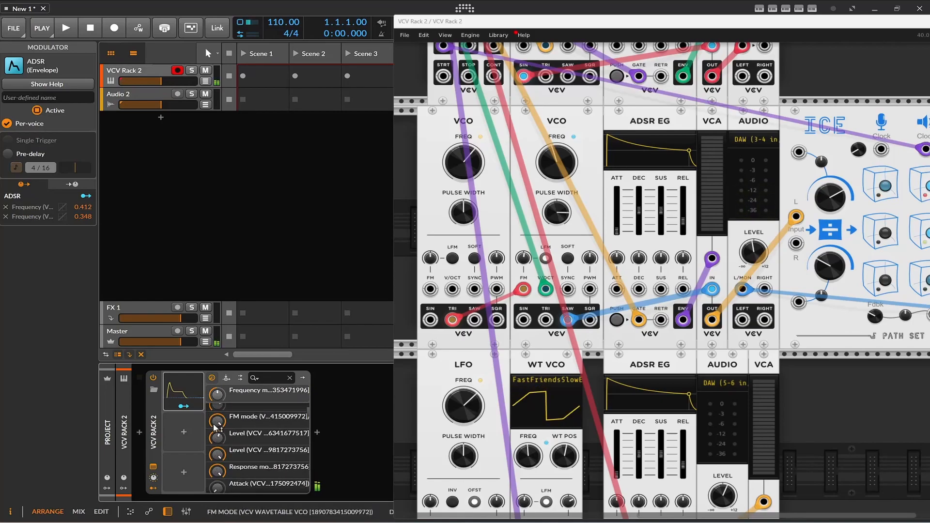
{"action": "left_click_drag", "start_coordinate": [217, 468], "coordinate": [215, 464]}
{"action": "left_click", "coordinate": [183, 406]}
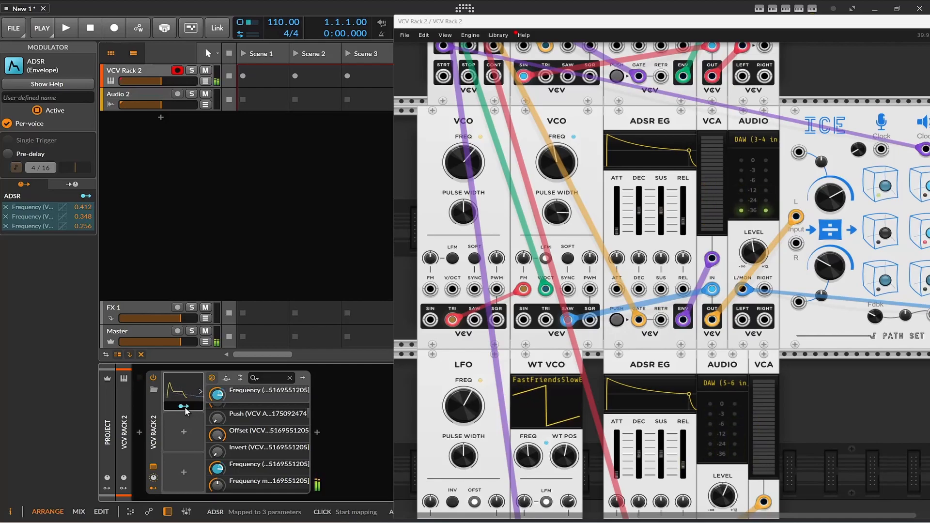
Step: Reshape the ADSR modulator's envelope in its expanded editor and collapse the editor again
{"action": "left_click", "coordinate": [183, 391]}
{"action": "left_click_drag", "start_coordinate": [233, 425], "coordinate": [301, 448]}
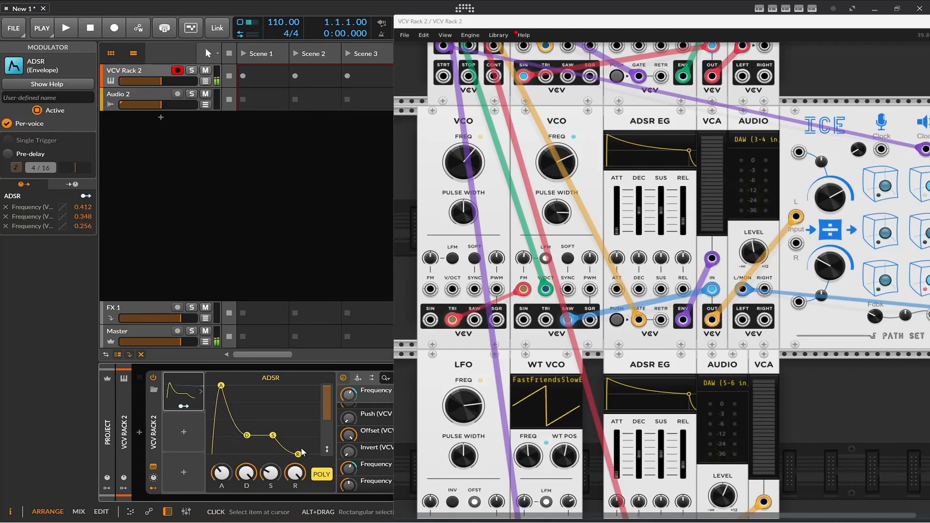
{"action": "left_click", "coordinate": [194, 393]}
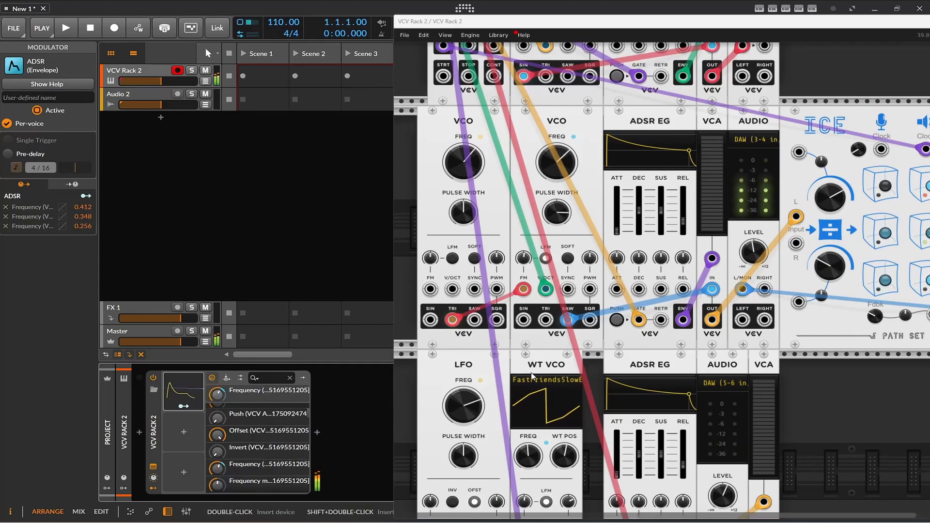
Step: Adjust the second voice's ADSR EG decay, and set its release to about 1180 ms and its sustain to 55%
{"action": "scroll", "coordinate": [535, 366], "scroll_direction": "up", "scroll_amount": 5}
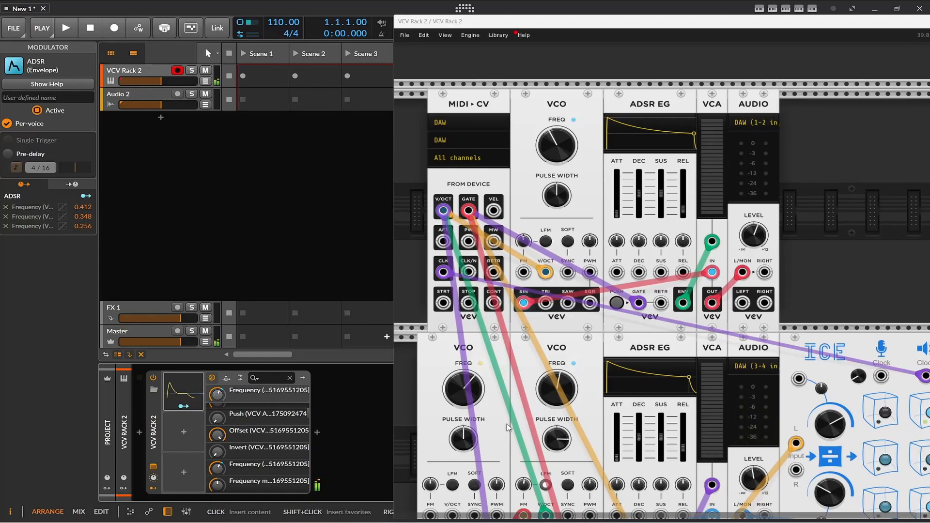
{"action": "mouse_move", "coordinate": [562, 397]}
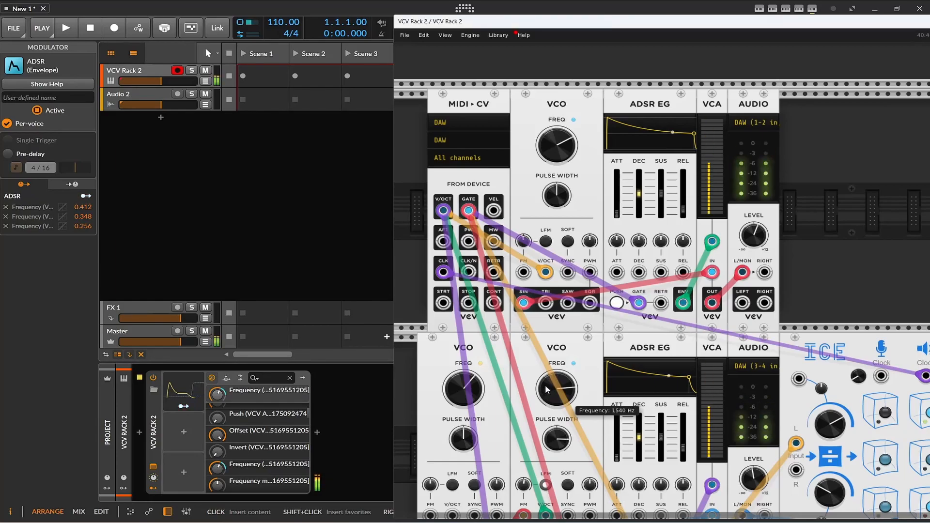
{"action": "mouse_move", "coordinate": [639, 437]}
{"action": "left_mouse_down"}
{"action": "mouse_move", "coordinate": [639, 453]}
{"action": "mouse_move", "coordinate": [661, 448]}
{"action": "mouse_move", "coordinate": [661, 458]}
{"action": "mouse_move", "coordinate": [684, 458]}
{"action": "mouse_move", "coordinate": [639, 433]}
{"action": "left_mouse_up"}
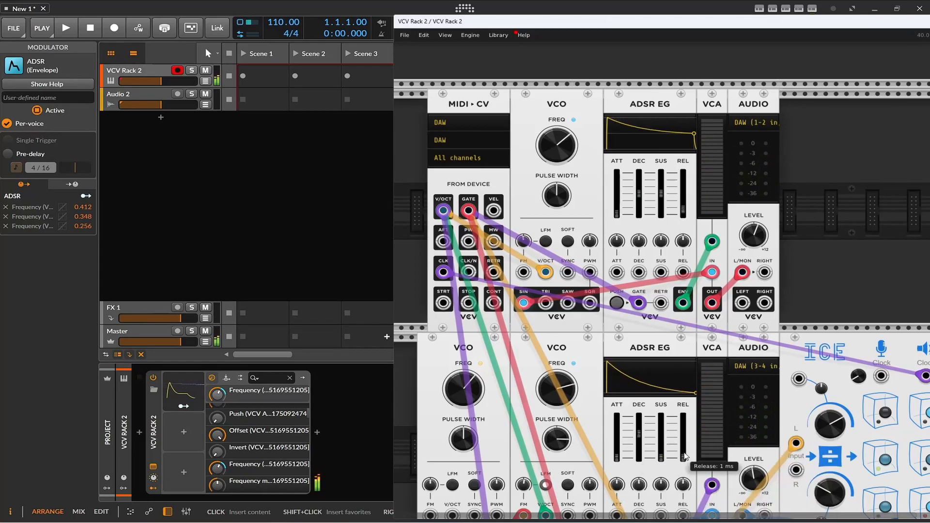
{"action": "left_click_drag", "start_coordinate": [683, 457], "coordinate": [683, 439]}
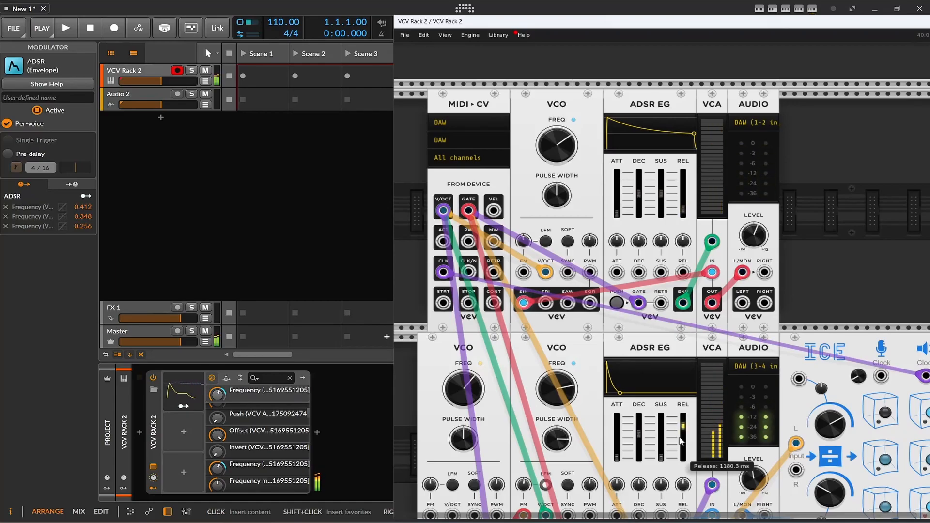
{"action": "mouse_move", "coordinate": [660, 465]}
{"action": "left_click_drag", "start_coordinate": [661, 458], "coordinate": [661, 436]}
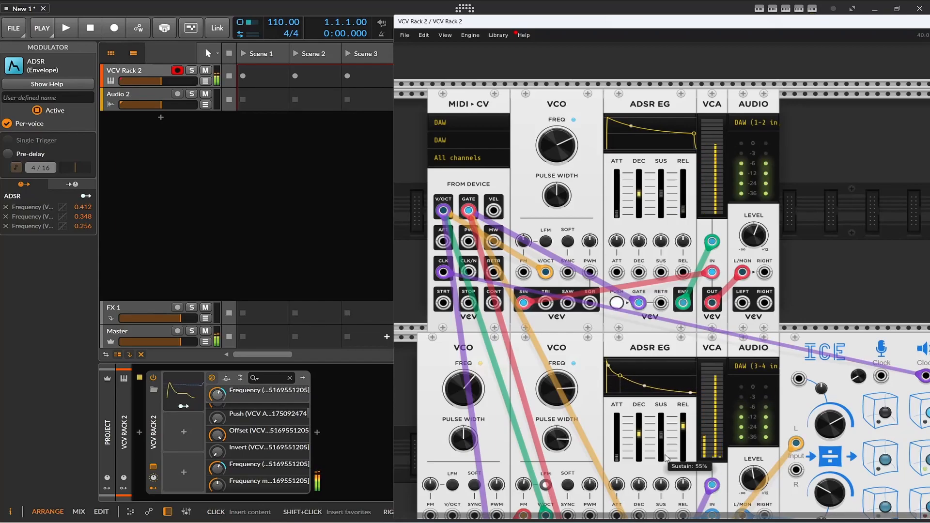
{"action": "left_click_drag", "start_coordinate": [637, 429], "coordinate": [636, 435]}
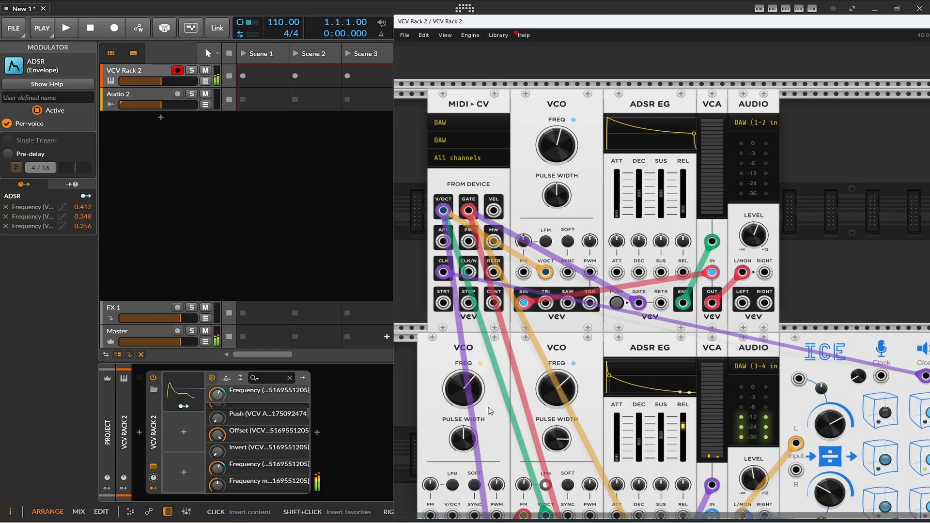
Step: Lower the second voice's AUDIO module output level to about -6.9 dB
{"action": "scroll", "coordinate": [489, 411], "scroll_direction": "down", "scroll_amount": 3}
{"action": "mouse_move", "coordinate": [557, 298]}
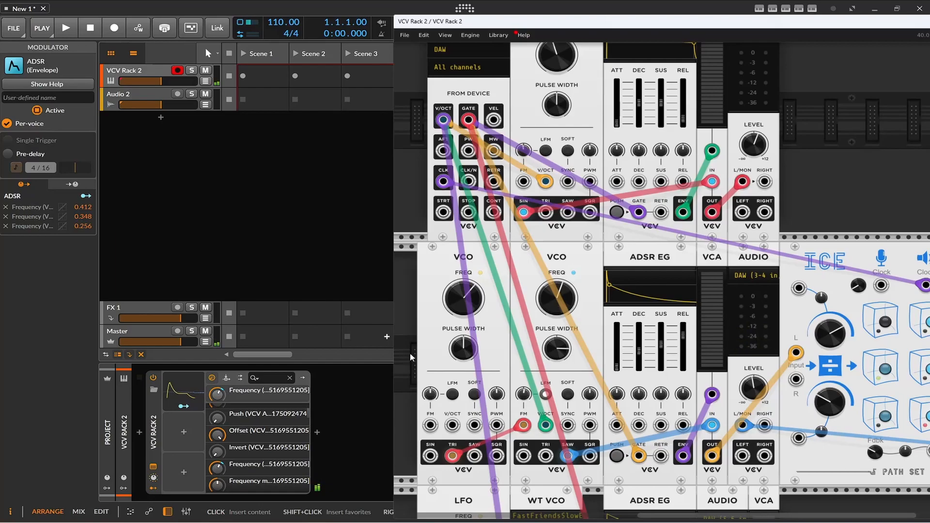
{"action": "scroll", "coordinate": [232, 458], "scroll_direction": "down", "scroll_amount": 5}
{"action": "scroll", "coordinate": [240, 455], "scroll_direction": "down", "scroll_amount": 6}
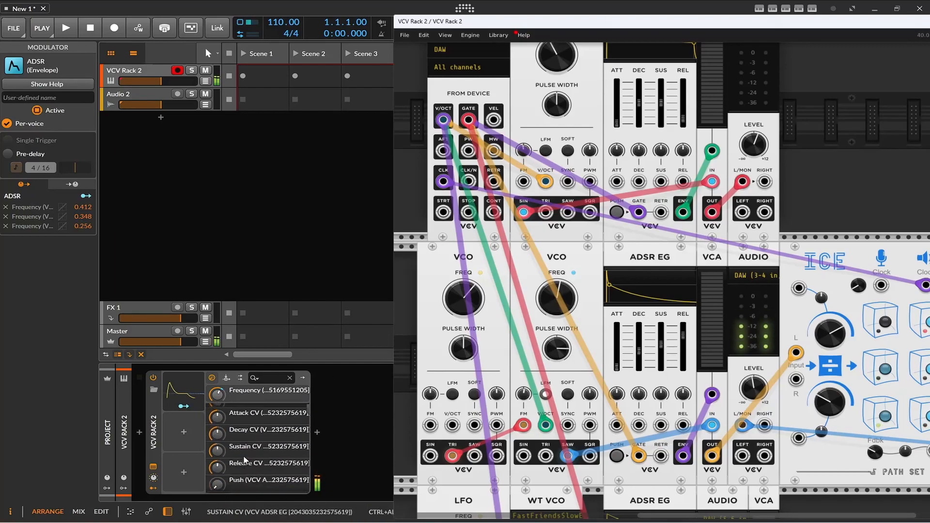
{"action": "mouse_move", "coordinate": [463, 292]}
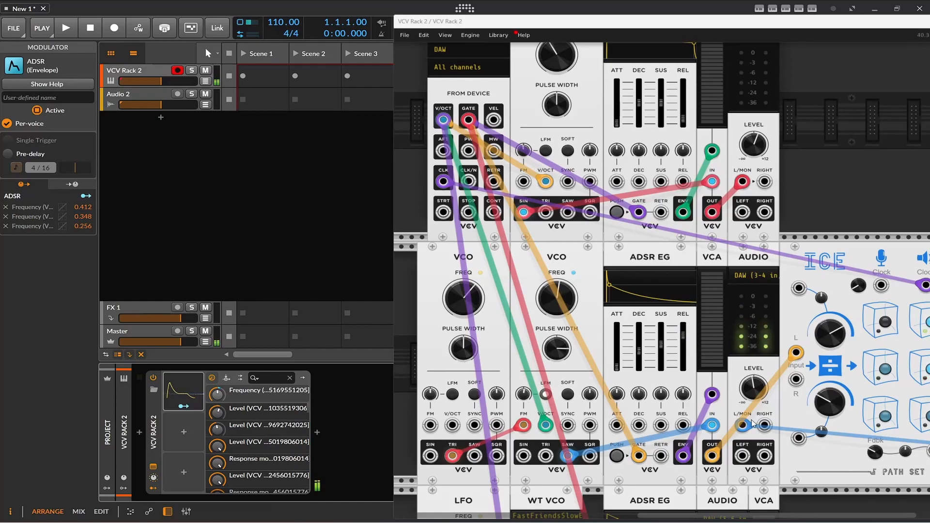
{"action": "left_click_drag", "start_coordinate": [758, 392], "coordinate": [759, 426]}
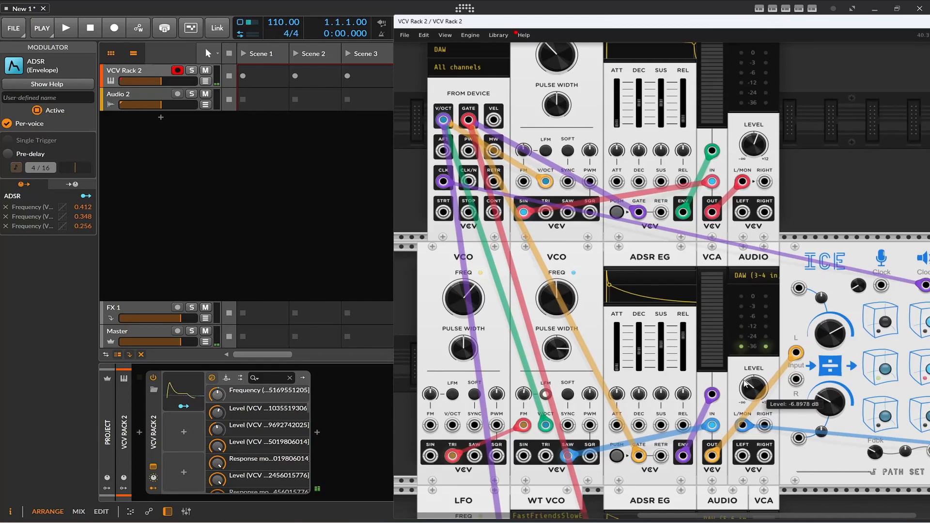
Step: Set the third voice's ADSR EG release to about 89.5 ms and its decay to about 1368 ms
{"action": "scroll", "coordinate": [750, 387], "scroll_direction": "down", "scroll_amount": 8}
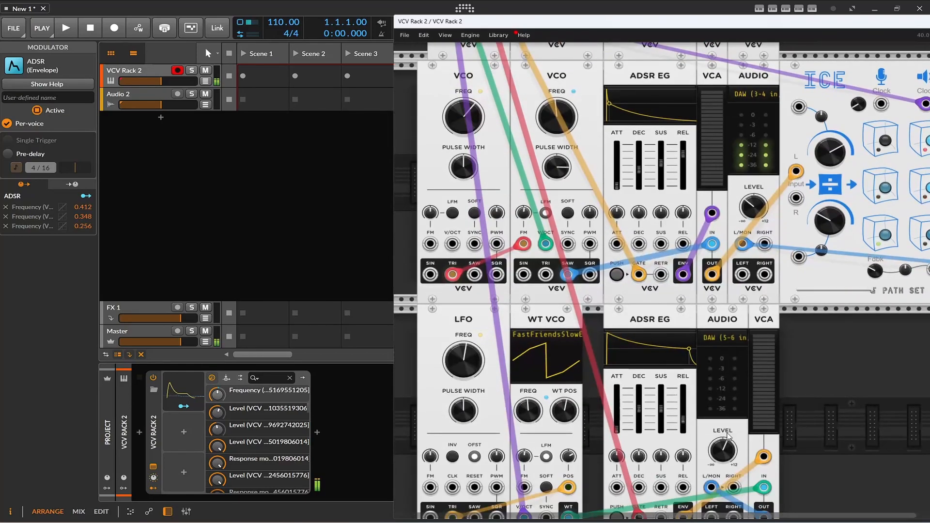
{"action": "mouse_move", "coordinate": [683, 419]}
{"action": "left_mouse_down"}
{"action": "mouse_move", "coordinate": [683, 410]}
{"action": "mouse_move", "coordinate": [685, 421]}
{"action": "left_mouse_up"}
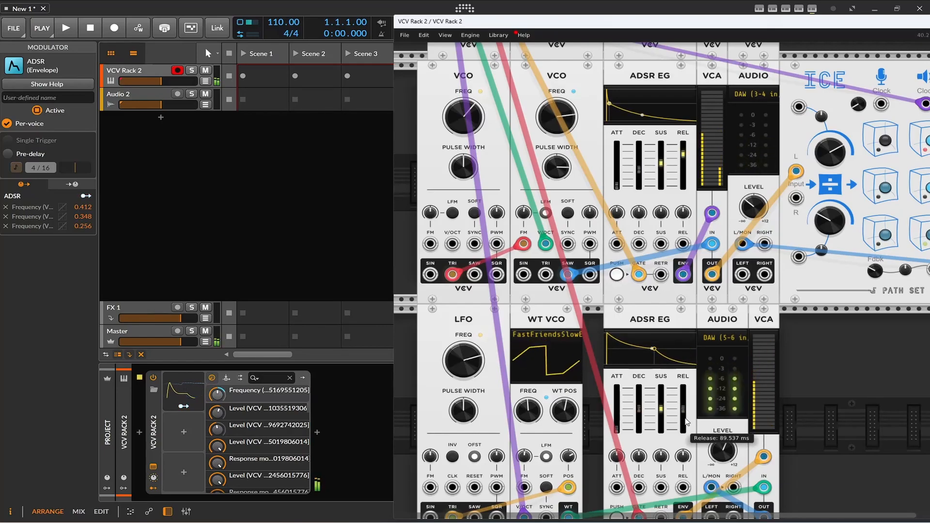
{"action": "left_click_drag", "start_coordinate": [639, 409], "coordinate": [639, 397]}
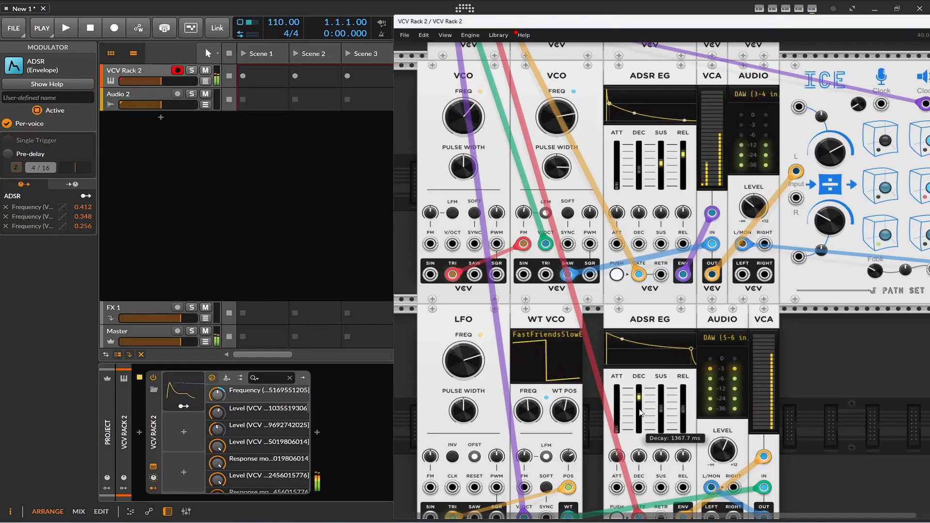
Step: Adjust the WT VCO's wavetable position and the LFO's frequency, and set the third voice's output level to about -3.98 dB
{"action": "left_click_drag", "start_coordinate": [719, 457], "coordinate": [718, 468]}
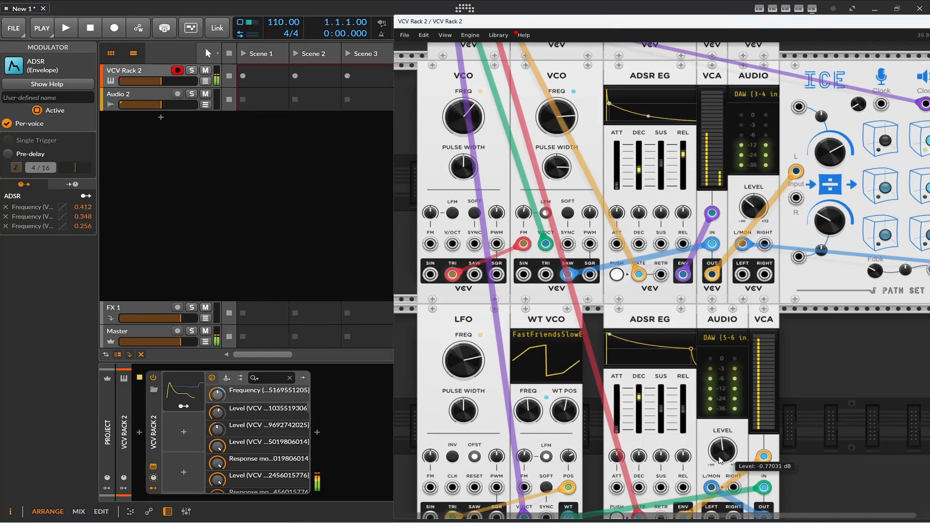
{"action": "left_click_drag", "start_coordinate": [561, 417], "coordinate": [529, 395]}
{"action": "left_click_drag", "start_coordinate": [727, 455], "coordinate": [727, 444]}
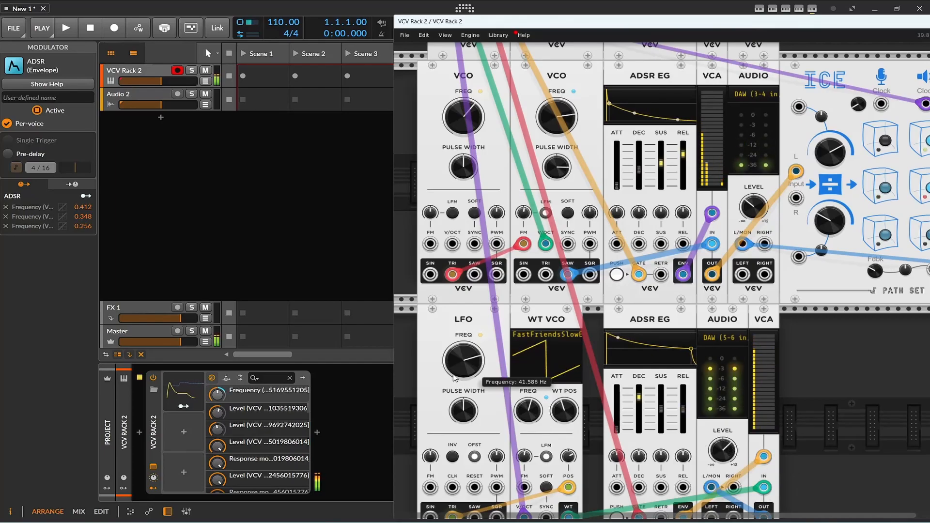
{"action": "left_click_drag", "start_coordinate": [455, 373], "coordinate": [456, 378]}
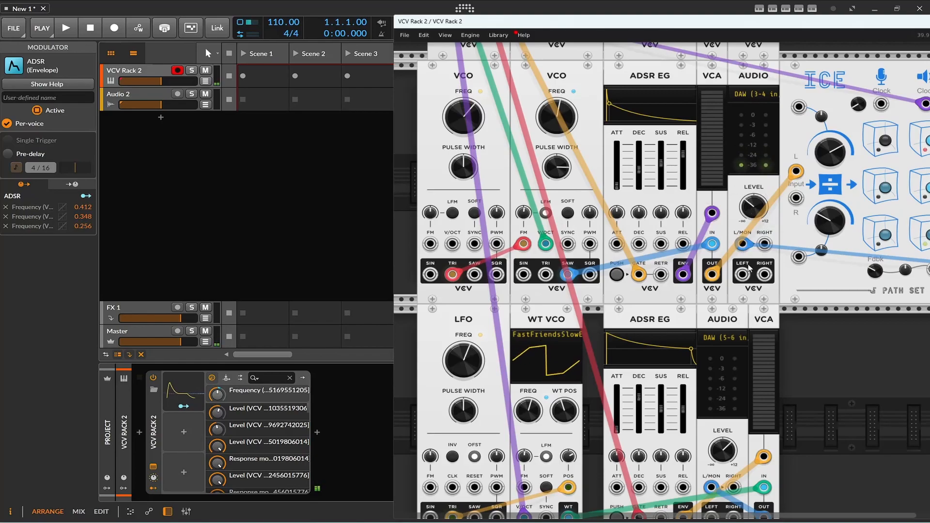
{"action": "mouse_move", "coordinate": [721, 463]}
{"action": "left_click_drag", "start_coordinate": [721, 462], "coordinate": [722, 463]}
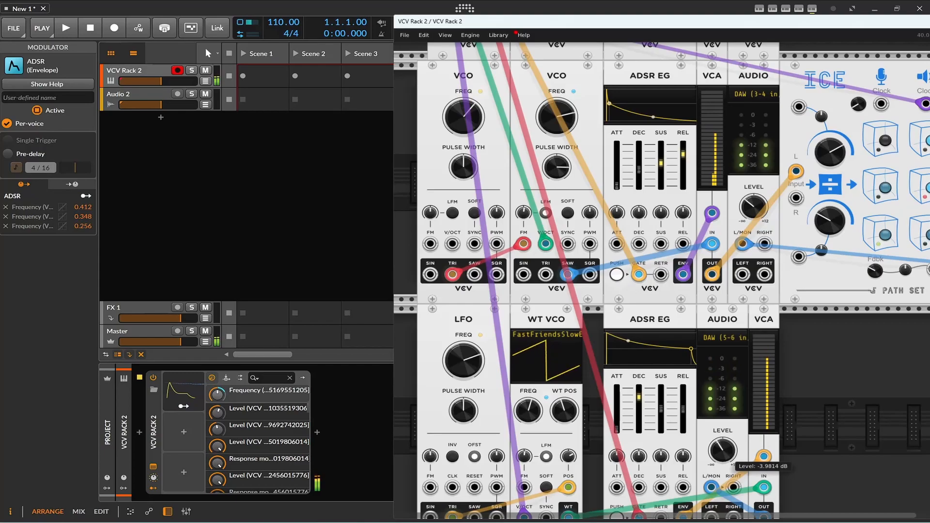
Step: Disconnect the LFO from the WT VCO's position input and lower that oscillator's wavetable position and frequency
{"action": "scroll", "coordinate": [530, 482], "scroll_direction": "down", "scroll_amount": 3}
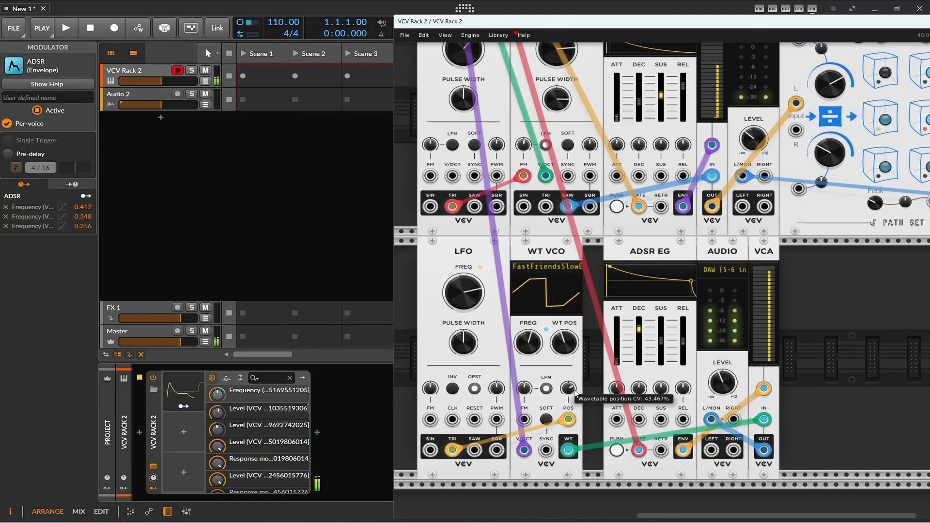
{"action": "left_click_drag", "start_coordinate": [568, 389], "coordinate": [568, 443]}
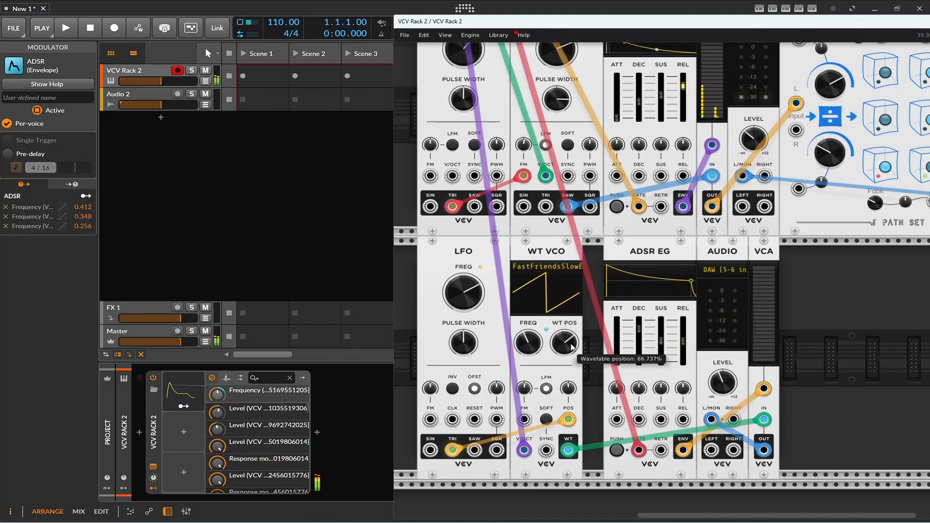
{"action": "left_click_drag", "start_coordinate": [568, 419], "coordinate": [558, 411]}
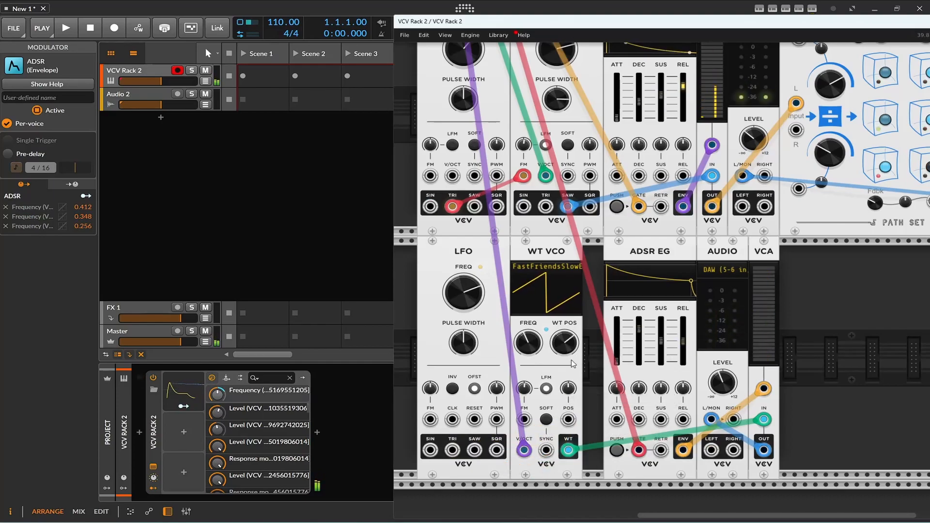
{"action": "left_click_drag", "start_coordinate": [569, 347], "coordinate": [569, 382]}
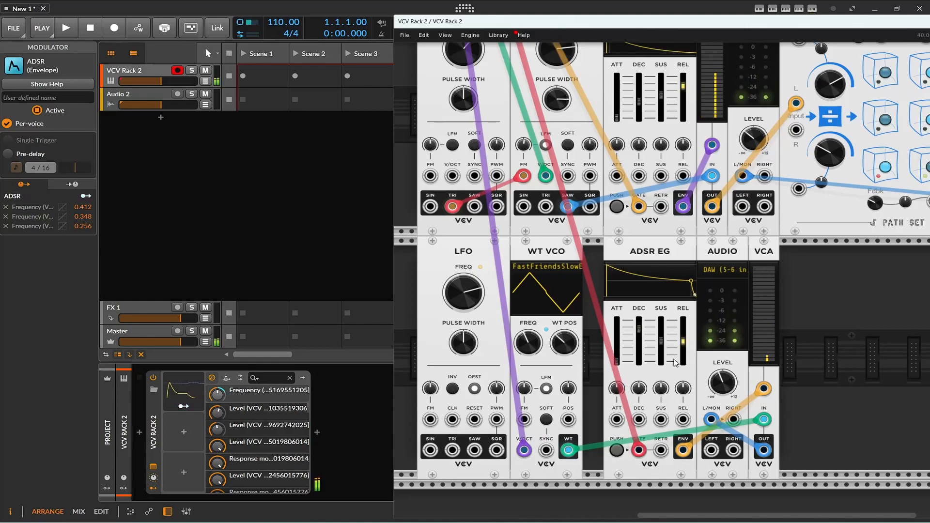
{"action": "mouse_move", "coordinate": [534, 348]}
{"action": "left_mouse_down"}
{"action": "mouse_move", "coordinate": [534, 252]}
{"action": "mouse_move", "coordinate": [533, 358]}
{"action": "left_mouse_up"}
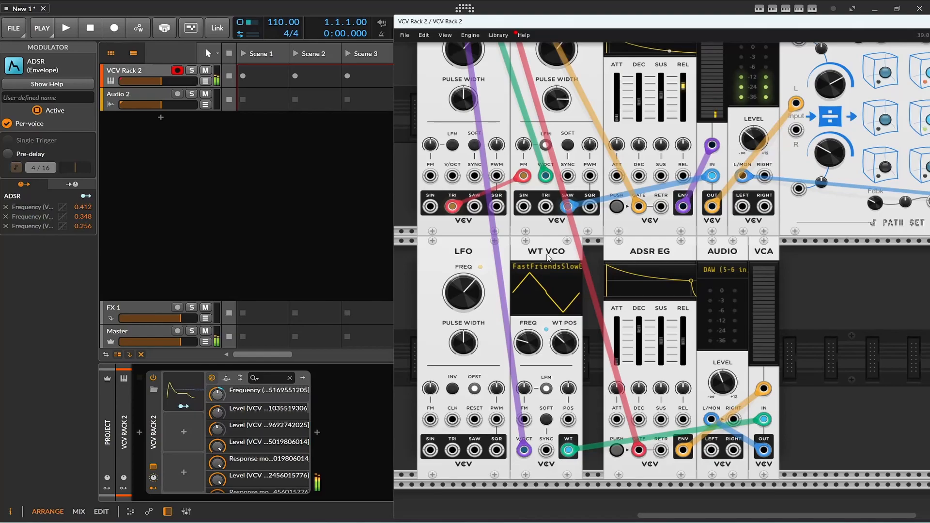
Step: Move the rack window to show the full patch and review all three voices and the ICE TRAY effect
{"action": "left_click_drag", "start_coordinate": [564, 29], "coordinate": [359, 31]}
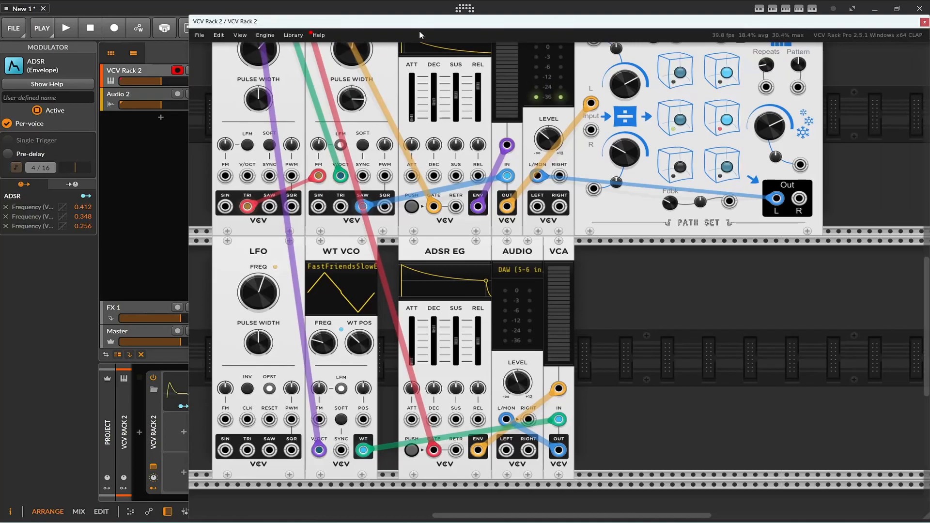
{"action": "scroll", "coordinate": [460, 115], "scroll_direction": "up", "scroll_amount": 7}
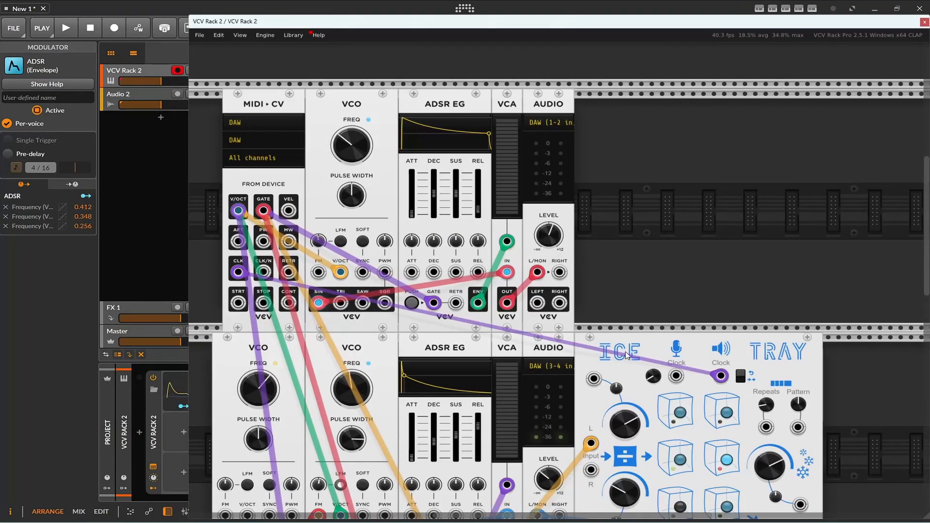
{"action": "scroll", "coordinate": [668, 349], "scroll_direction": "down", "scroll_amount": 2}
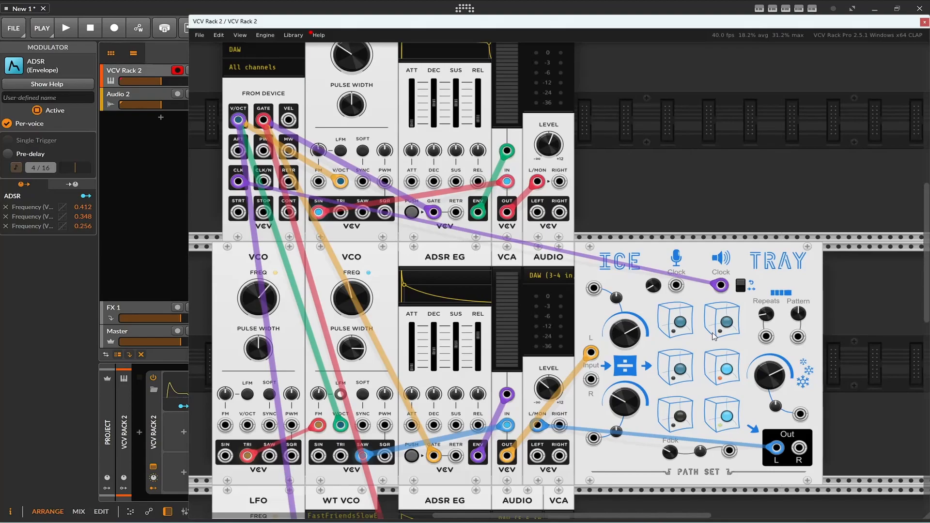
{"action": "scroll", "coordinate": [583, 316], "scroll_direction": "down", "scroll_amount": 5}
{"action": "scroll", "coordinate": [583, 315], "scroll_direction": "up", "scroll_amount": 11}
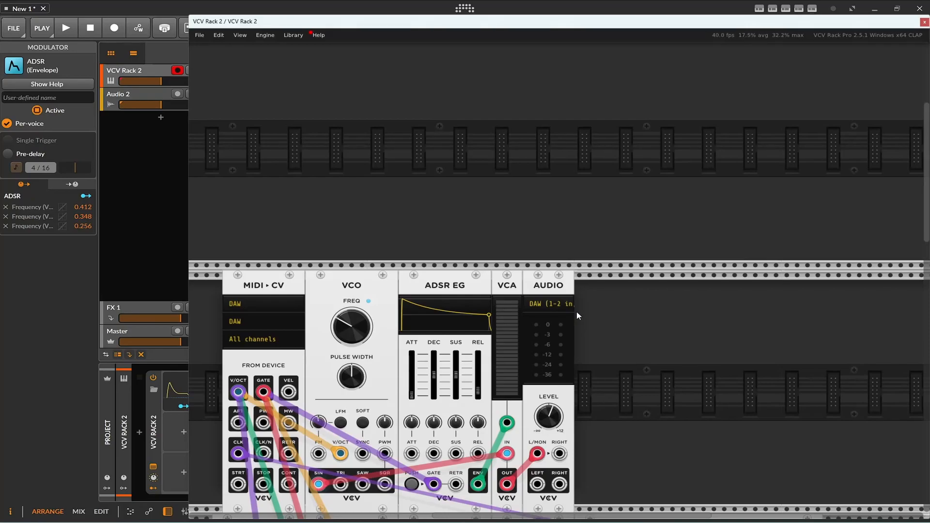
{"action": "scroll", "coordinate": [546, 126], "scroll_direction": "down", "scroll_amount": 10}
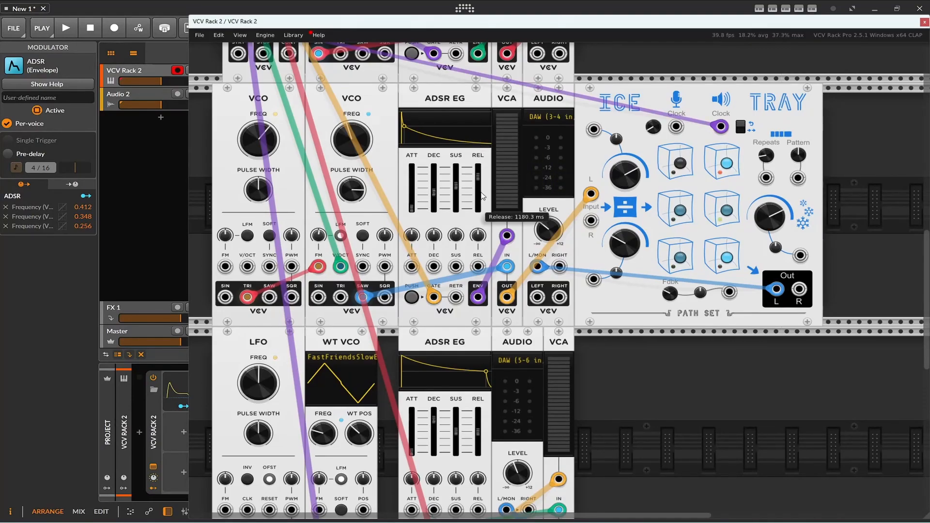
{"action": "scroll", "coordinate": [487, 199], "scroll_direction": "up", "scroll_amount": 10}
{"action": "scroll", "coordinate": [487, 198], "scroll_direction": "down", "scroll_amount": 6}
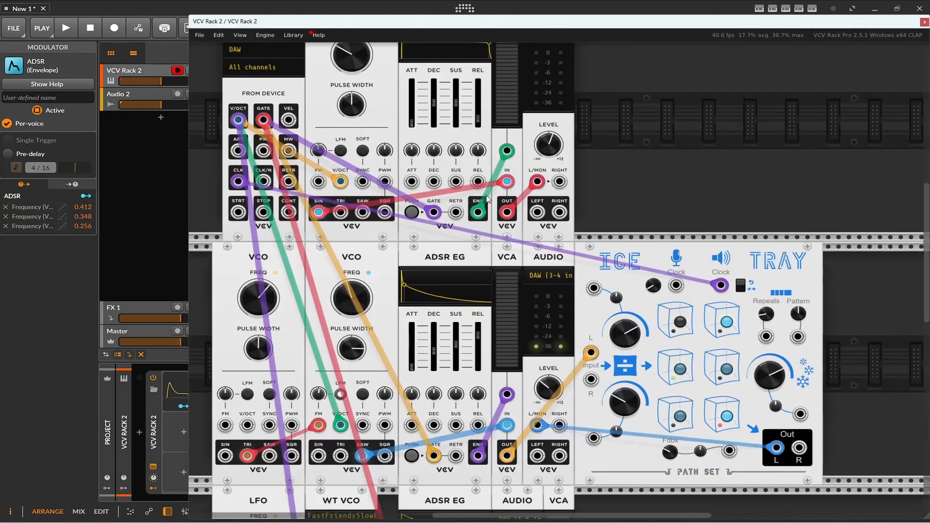
{"action": "scroll", "coordinate": [475, 191], "scroll_direction": "down", "scroll_amount": 3}
{"action": "scroll", "coordinate": [531, 286], "scroll_direction": "down", "scroll_amount": 3}
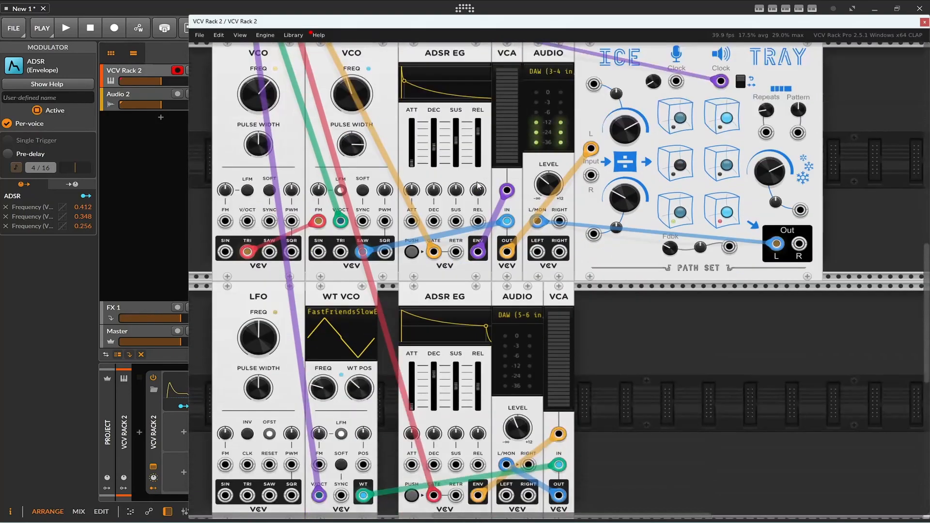
{"action": "scroll", "coordinate": [531, 286], "scroll_direction": "up", "scroll_amount": 4}
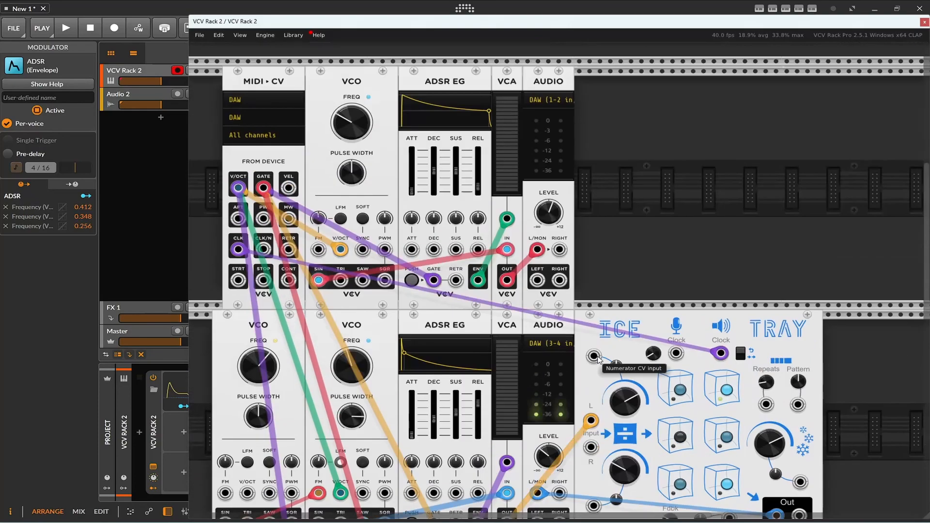